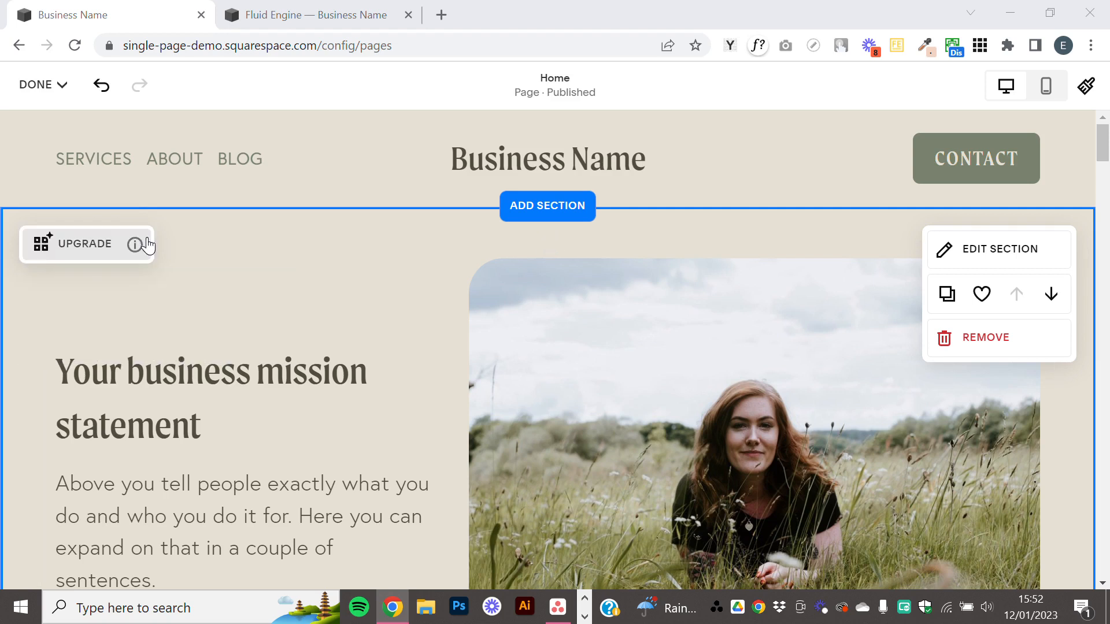
Move the spacer from below the hero section's text and image into a column right of the image, and narrow that column.
{"action": "mouse_move", "coordinate": [140, 249]}
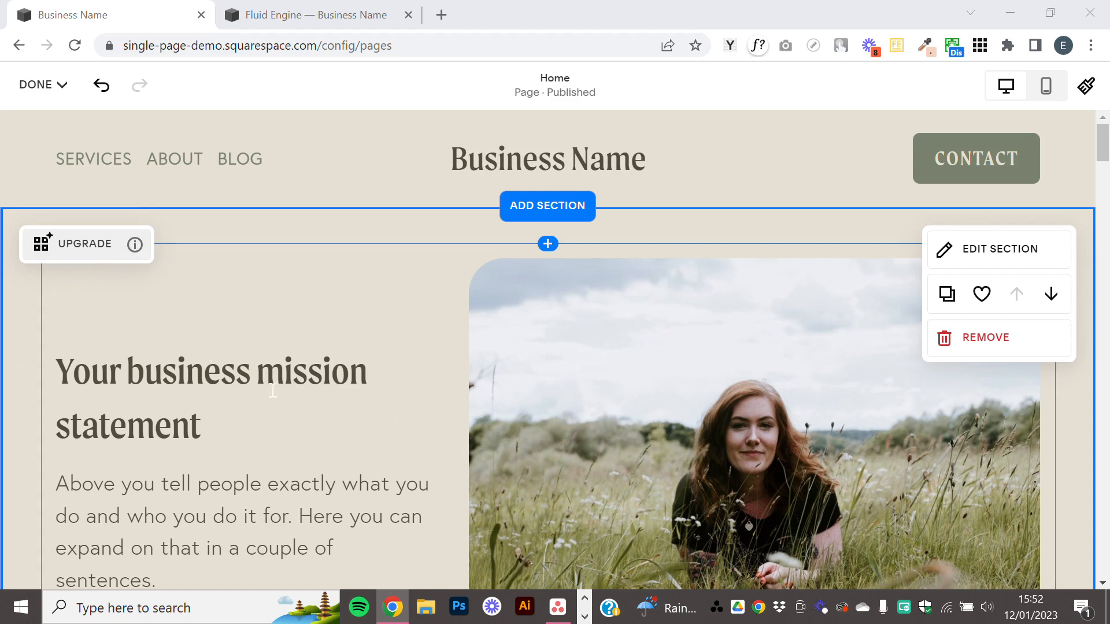
{"action": "scroll", "coordinate": [273, 391], "scroll_direction": "down", "scroll_amount": 3}
{"action": "scroll", "coordinate": [342, 359], "scroll_direction": "down", "scroll_amount": 2}
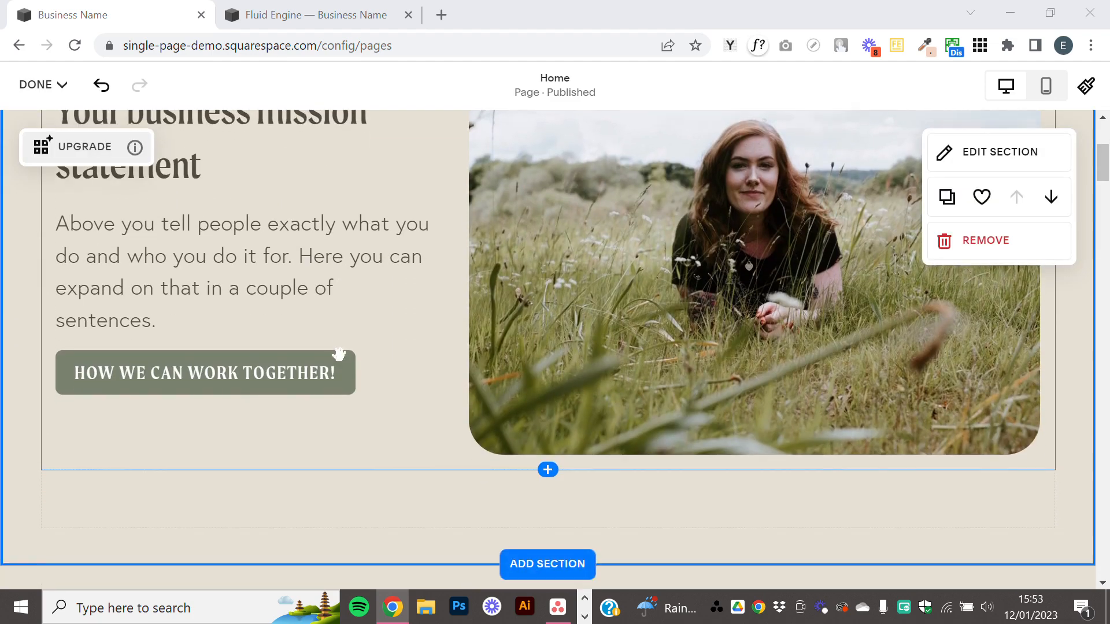
{"action": "scroll", "coordinate": [408, 404], "scroll_direction": "up", "scroll_amount": 2}
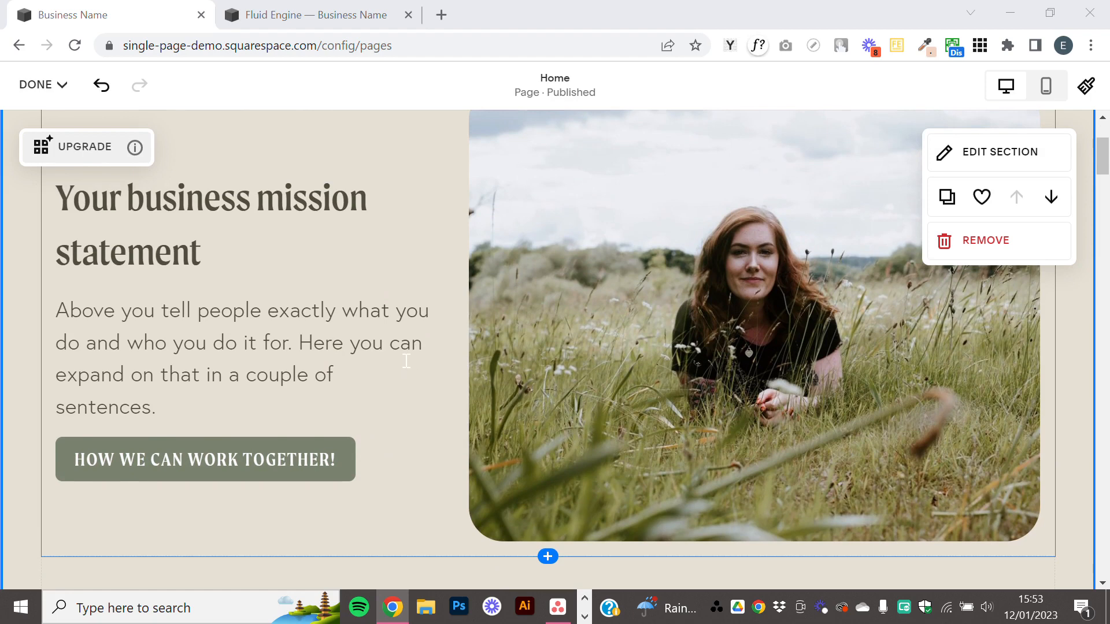
{"action": "scroll", "coordinate": [406, 361], "scroll_direction": "down", "scroll_amount": 2}
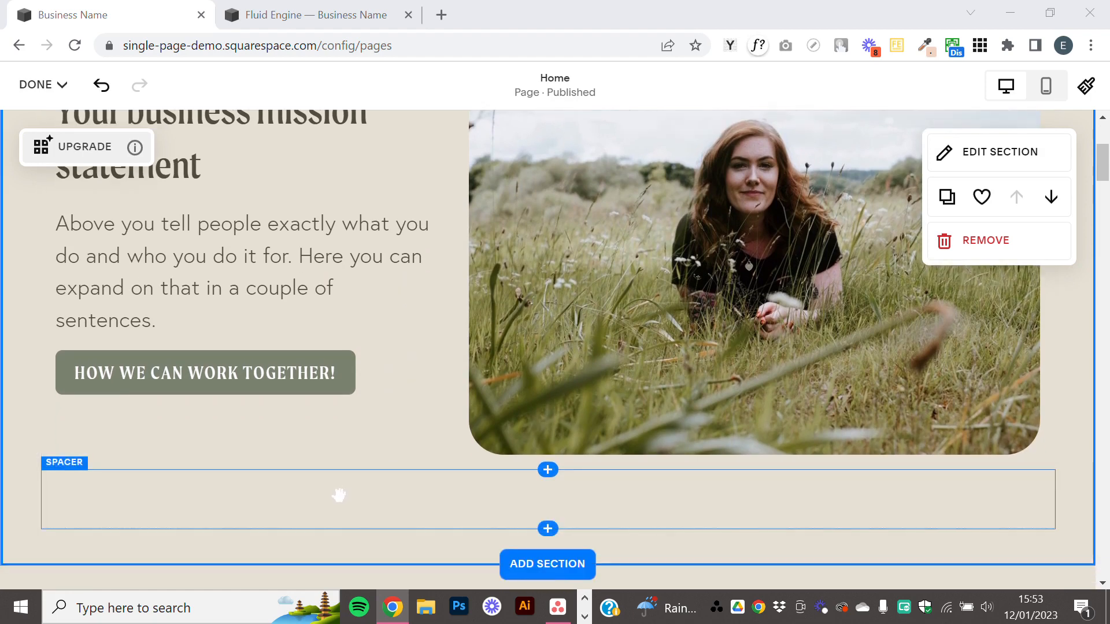
{"action": "left_click_drag", "start_coordinate": [339, 495], "coordinate": [1047, 386]}
{"action": "scroll", "coordinate": [969, 323], "scroll_direction": "up", "scroll_amount": 5}
{"action": "scroll", "coordinate": [1011, 350], "scroll_direction": "down", "scroll_amount": 2}
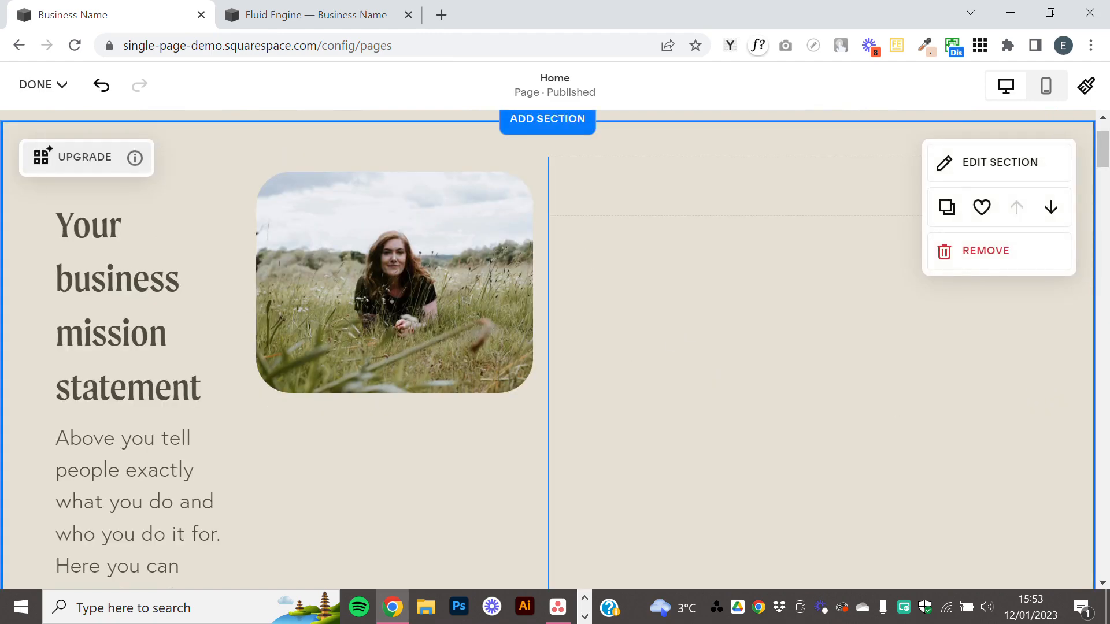
{"action": "left_click_drag", "start_coordinate": [548, 214], "coordinate": [801, 245]}
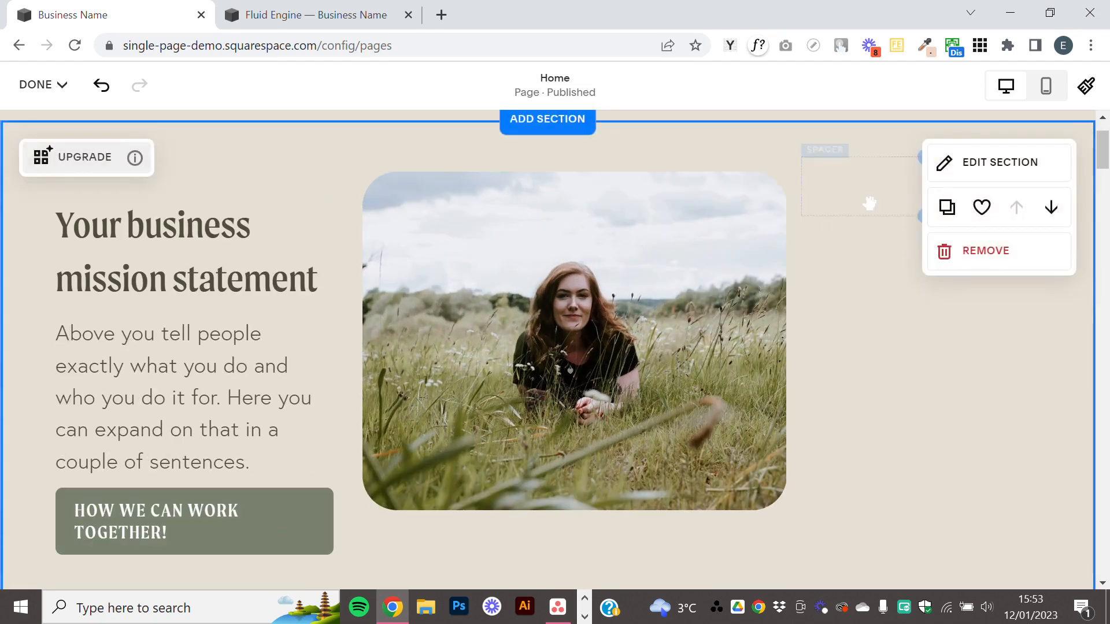
Move the spacer back below the hero section's text and image so it spans the full width.
{"action": "left_click_drag", "start_coordinate": [864, 193], "coordinate": [532, 264]}
{"action": "scroll", "coordinate": [533, 265], "scroll_direction": "up", "scroll_amount": 2}
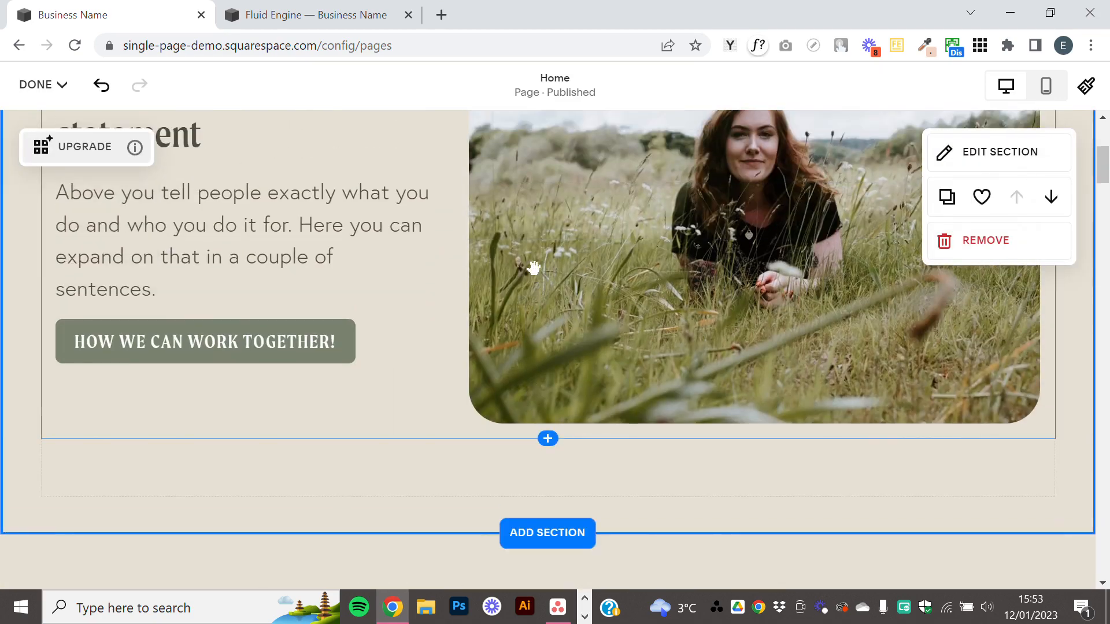
{"action": "scroll", "coordinate": [532, 268], "scroll_direction": "up", "scroll_amount": 2}
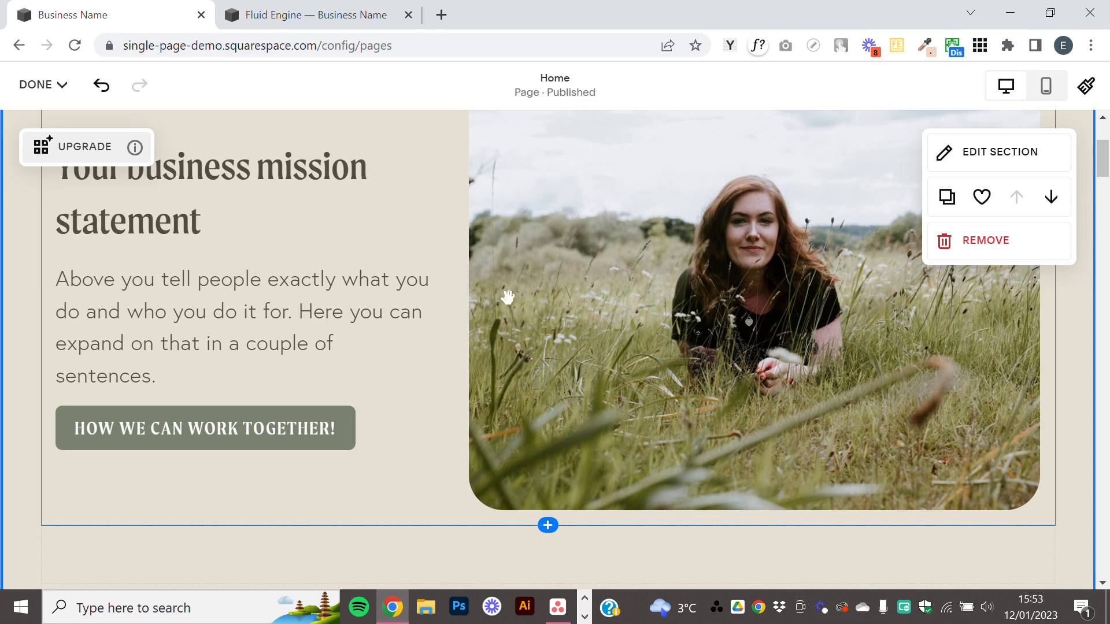
Add a Line block below the spacer at the end of the hero section.
{"action": "scroll", "coordinate": [487, 312], "scroll_direction": "down", "scroll_amount": 2}
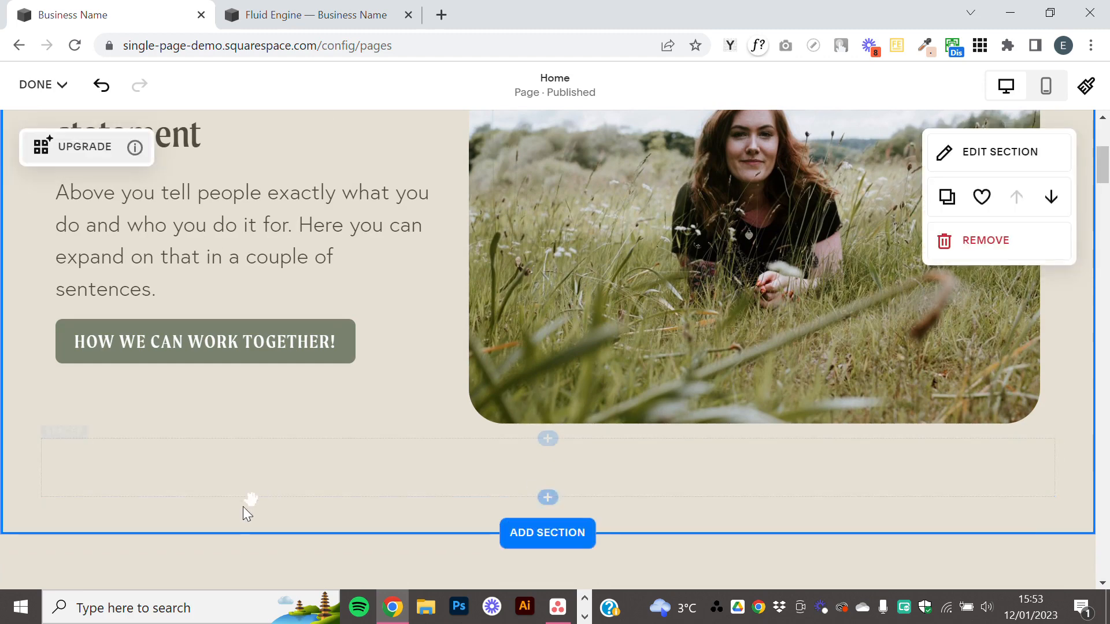
{"action": "left_click", "coordinate": [547, 499]}
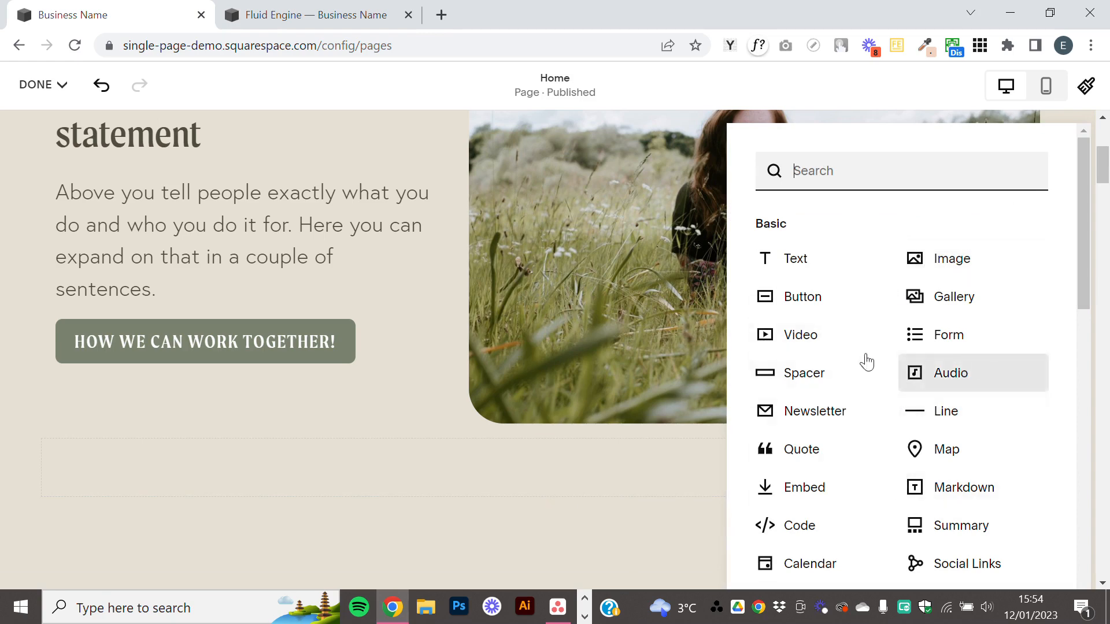
{"action": "left_click", "coordinate": [922, 414]}
{"action": "scroll", "coordinate": [752, 404], "scroll_direction": "down", "scroll_amount": 4}
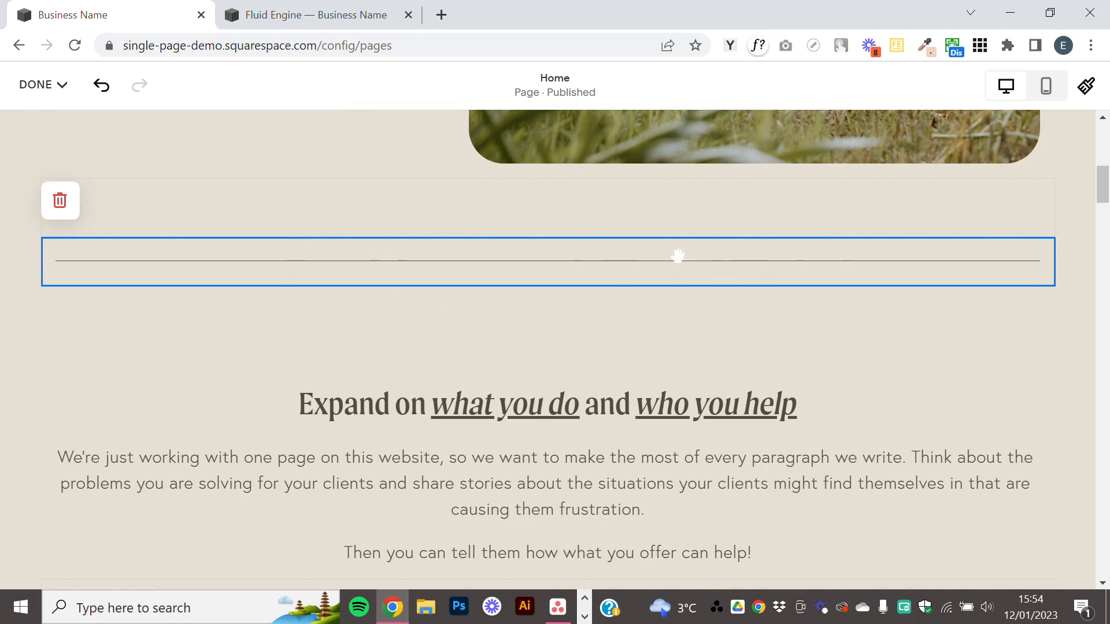
{"action": "mouse_move", "coordinate": [676, 259]}
{"action": "left_mouse_down"}
{"action": "mouse_move", "coordinate": [860, 205]}
{"action": "mouse_move", "coordinate": [1037, 214]}
{"action": "mouse_move", "coordinate": [648, 232]}
{"action": "mouse_move", "coordinate": [676, 230]}
{"action": "mouse_move", "coordinate": [674, 250]}
{"action": "left_mouse_up"}
{"action": "scroll", "coordinate": [674, 250], "scroll_direction": "up", "scroll_amount": 5}
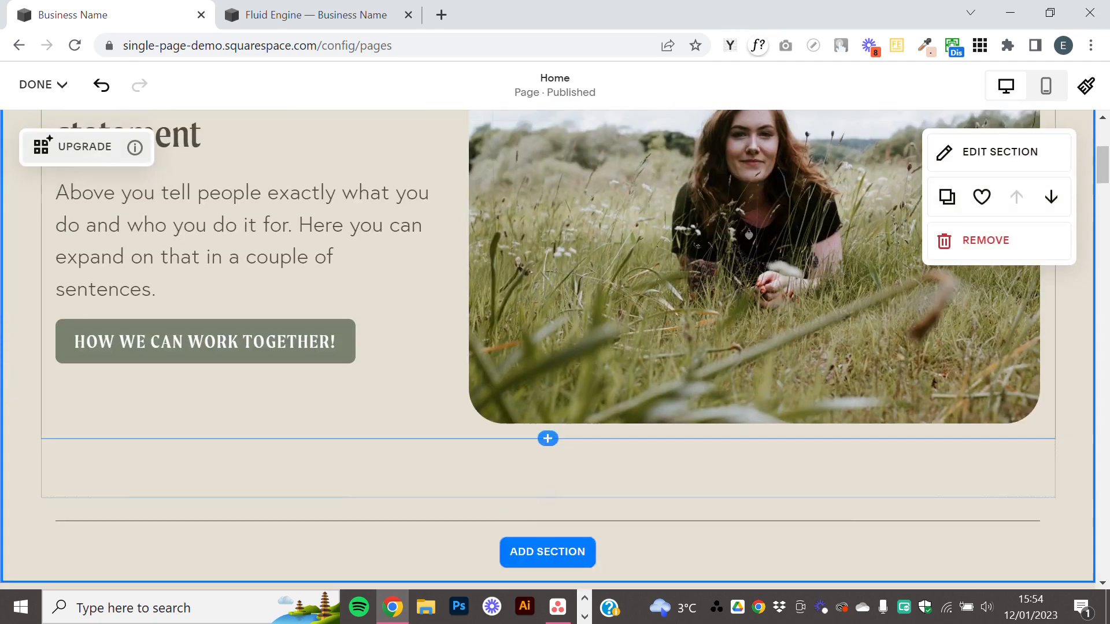
On the already open Fluid Engine page, move the intro text block partly over the cabin photo and bring it forward.
{"action": "left_click", "coordinate": [332, 8]}
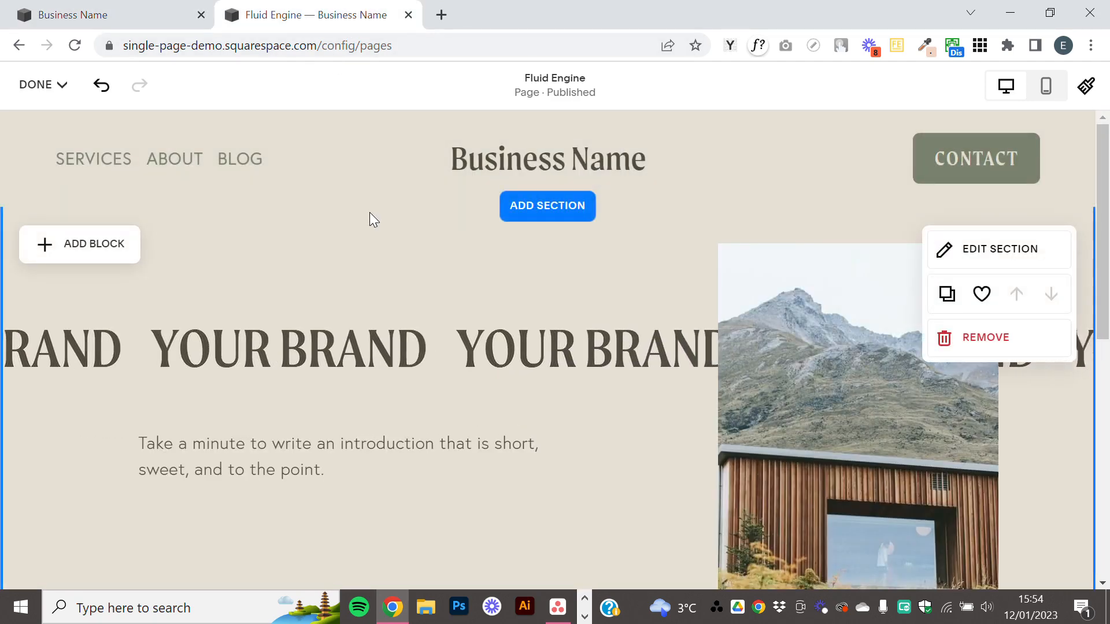
{"action": "scroll", "coordinate": [373, 231], "scroll_direction": "down", "scroll_amount": 1}
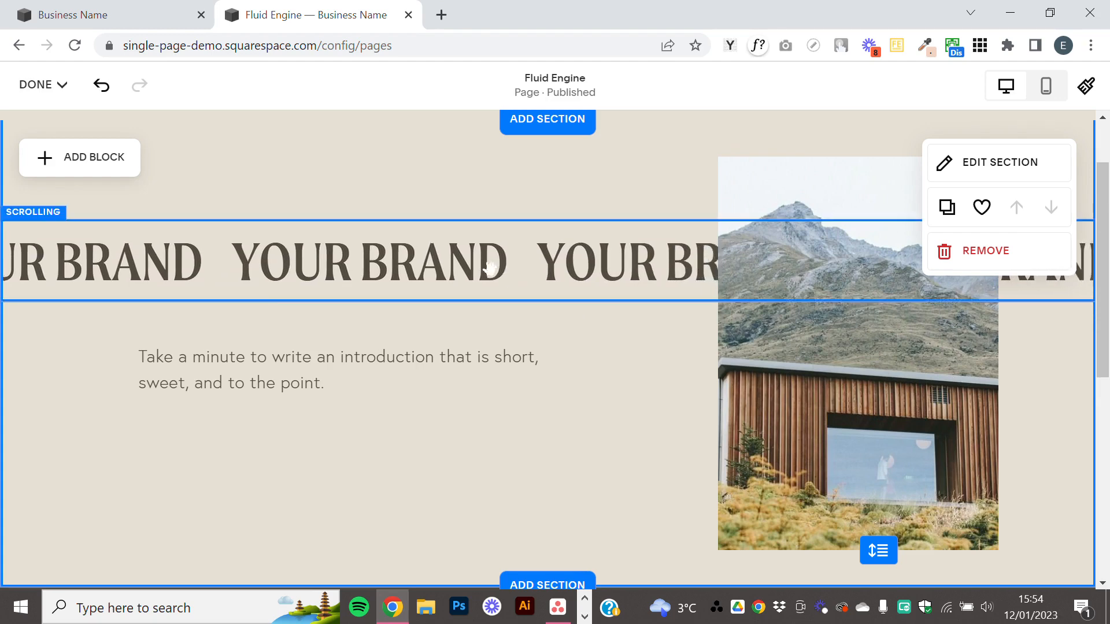
{"action": "left_click_drag", "start_coordinate": [285, 343], "coordinate": [833, 389]}
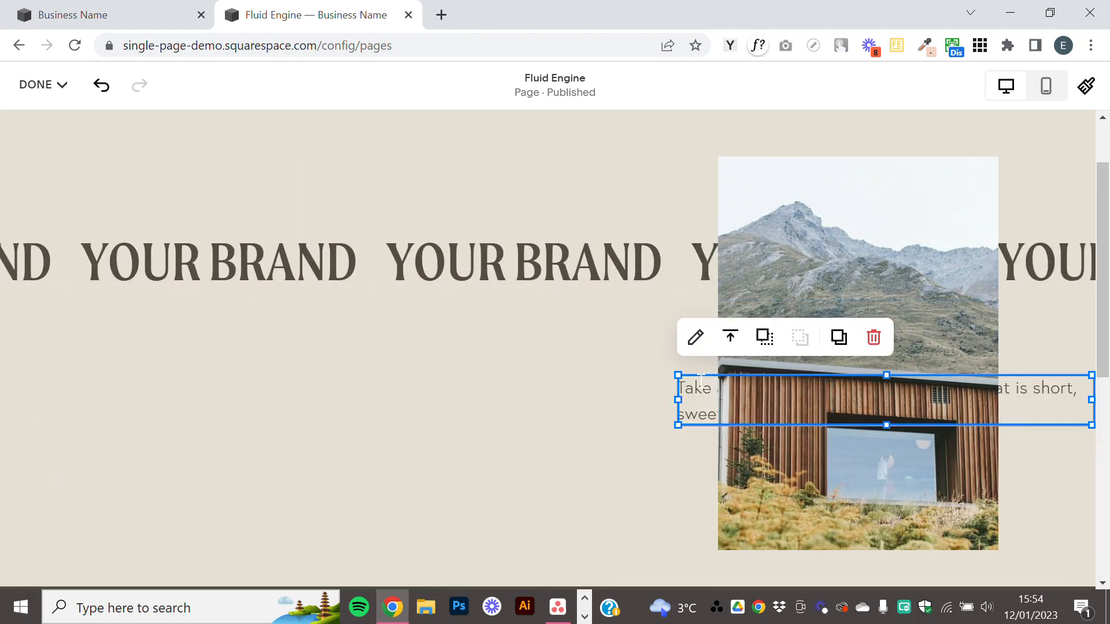
{"action": "left_click", "coordinate": [658, 420]}
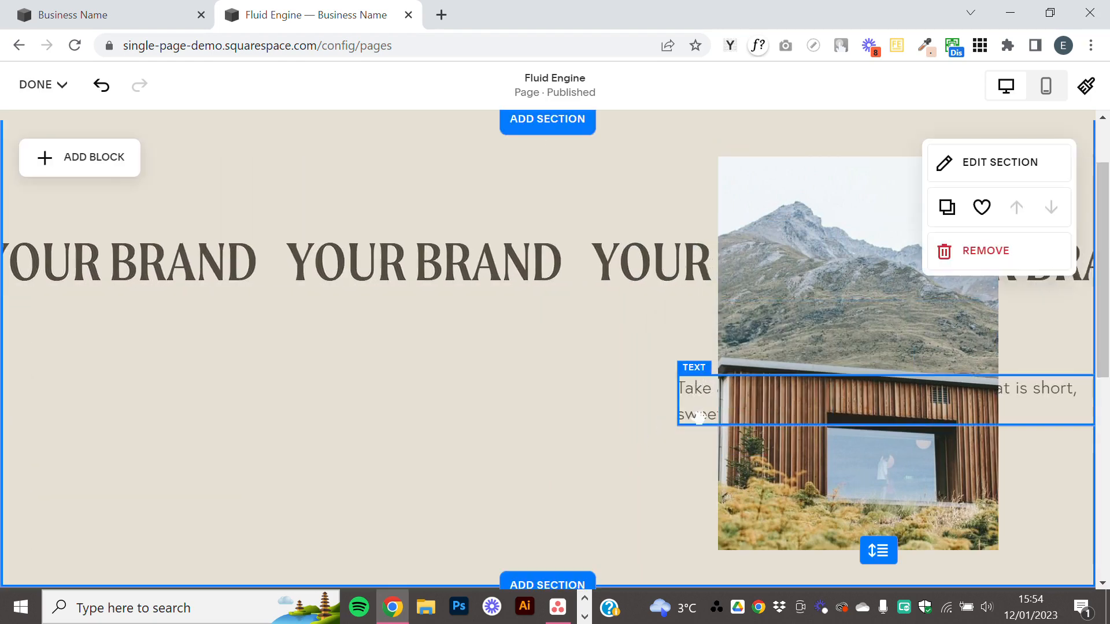
{"action": "left_click_drag", "start_coordinate": [862, 407], "coordinate": [773, 437]}
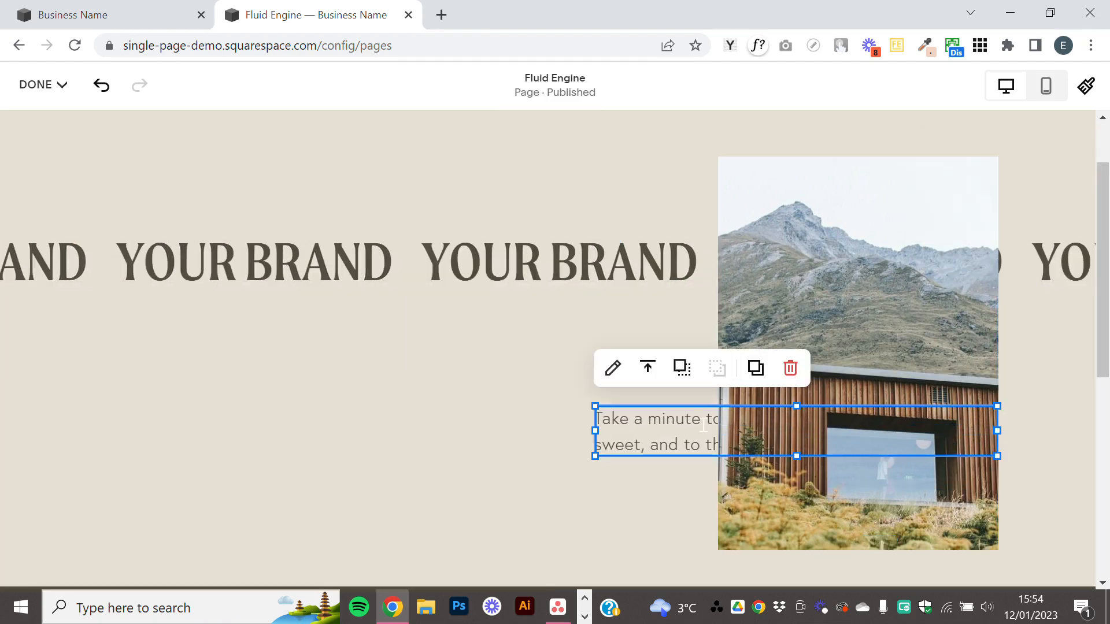
{"action": "left_click", "coordinate": [681, 367]}
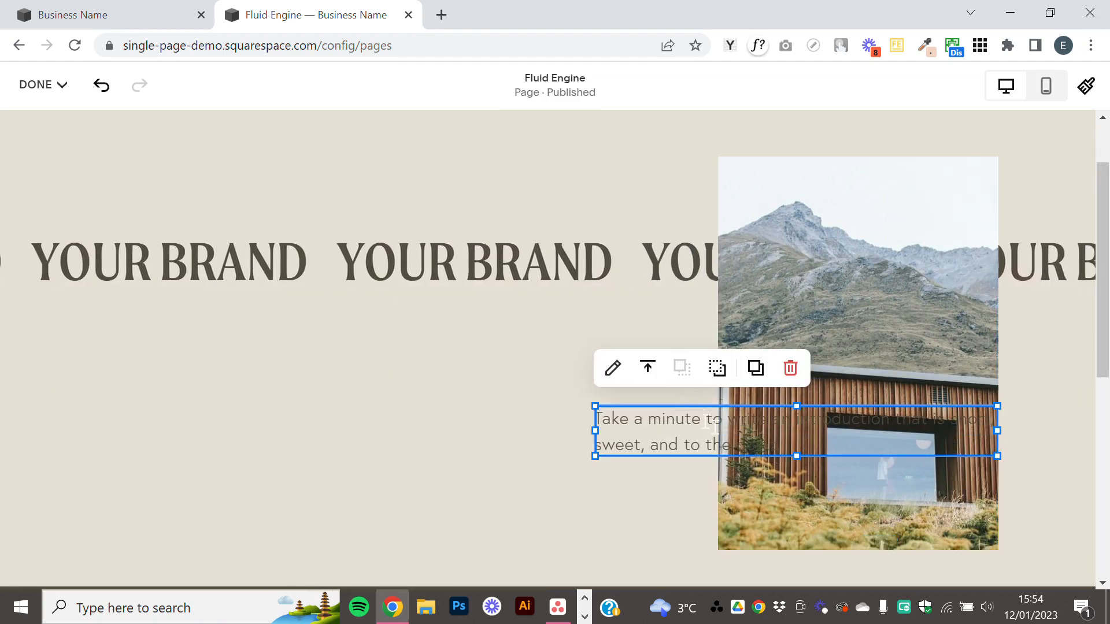
Narrow the intro text block and place it below the scrolling text, and move the photo to the section's right edge and back inward.
{"action": "left_click_drag", "start_coordinate": [696, 404], "coordinate": [97, 391]}
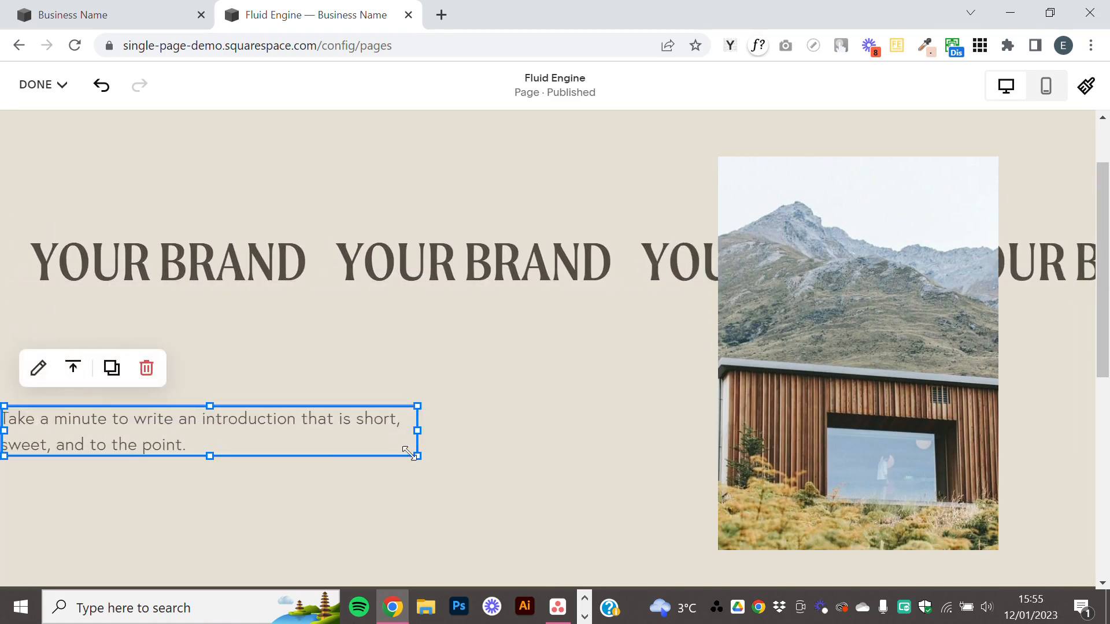
{"action": "left_click_drag", "start_coordinate": [413, 454], "coordinate": [211, 466]}
{"action": "left_click_drag", "start_coordinate": [133, 425], "coordinate": [912, 330]}
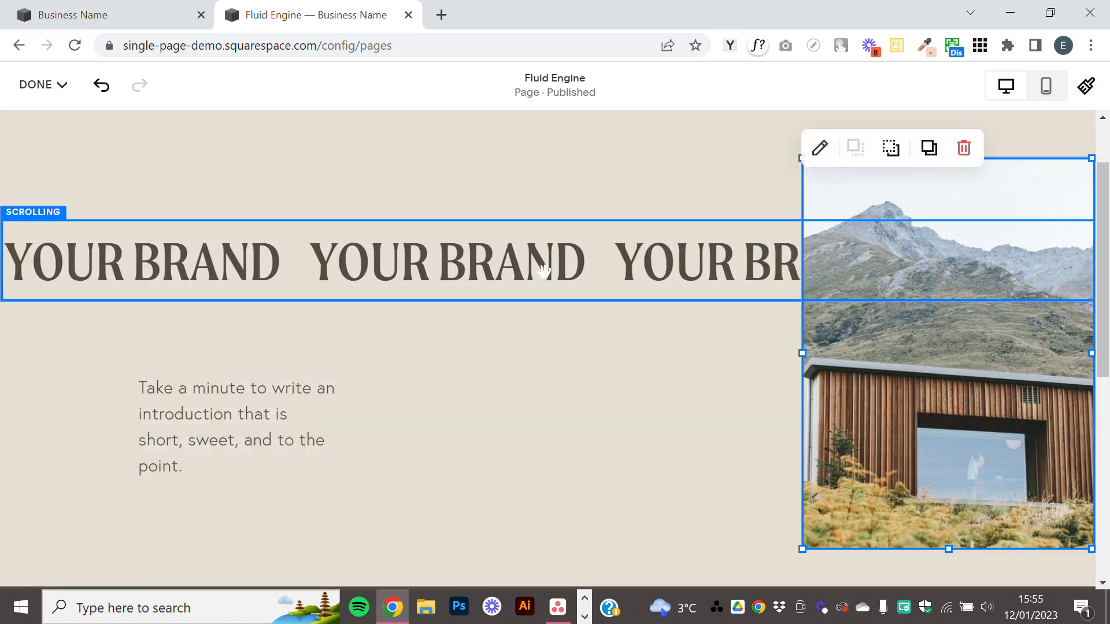
{"action": "left_click", "coordinate": [685, 266]}
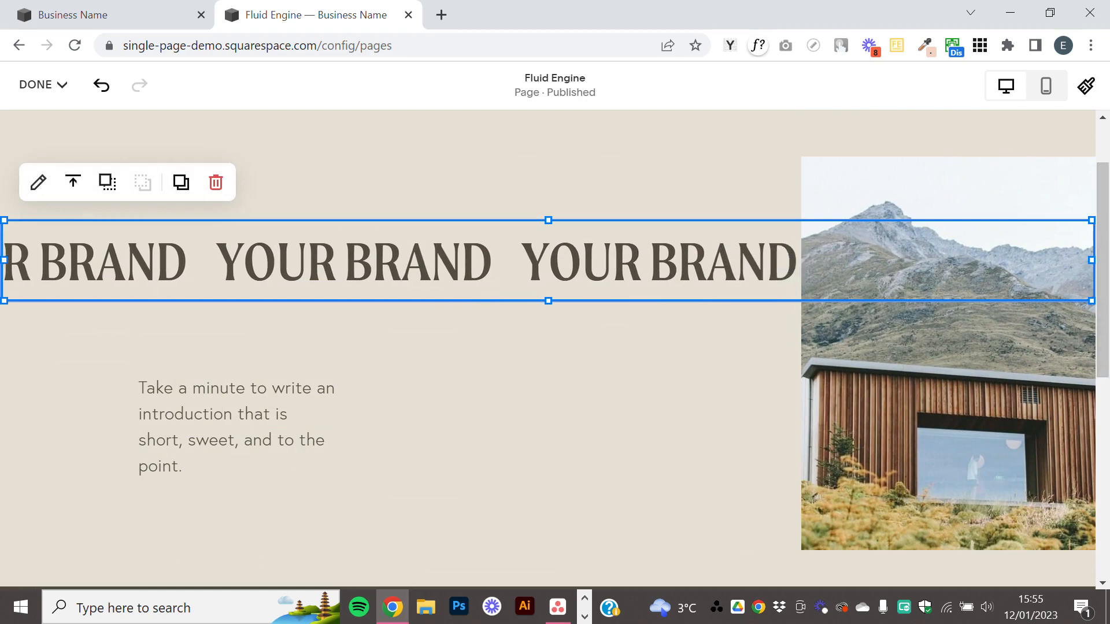
{"action": "left_click_drag", "start_coordinate": [895, 389], "coordinate": [821, 399]}
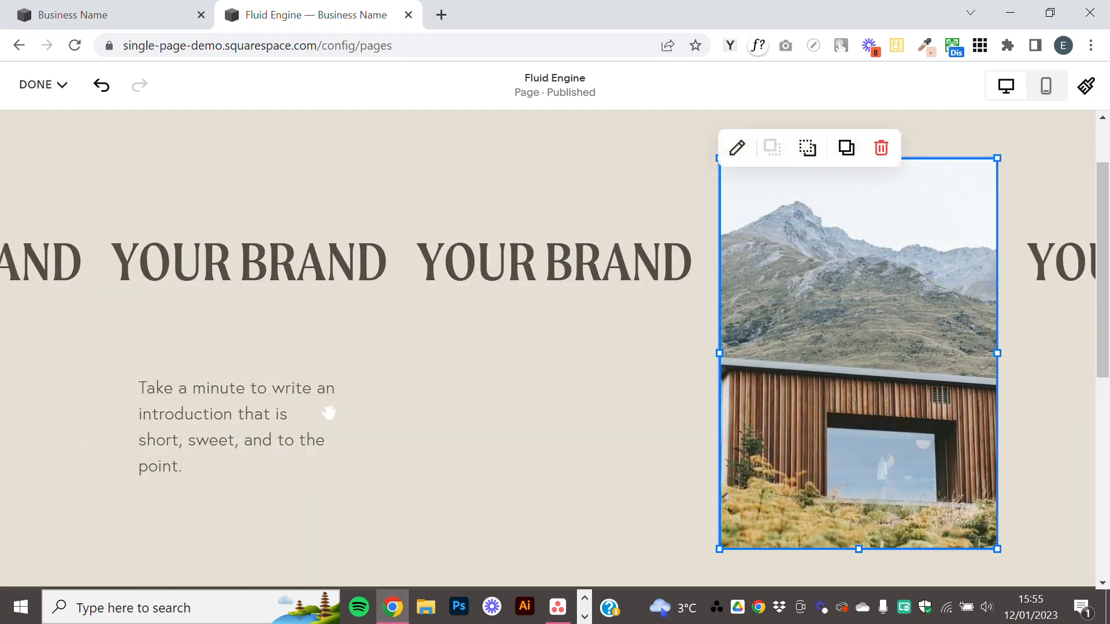
Widen the intro text block until it nearly reaches the photo, and reduce its height.
{"action": "left_click", "coordinate": [258, 419]}
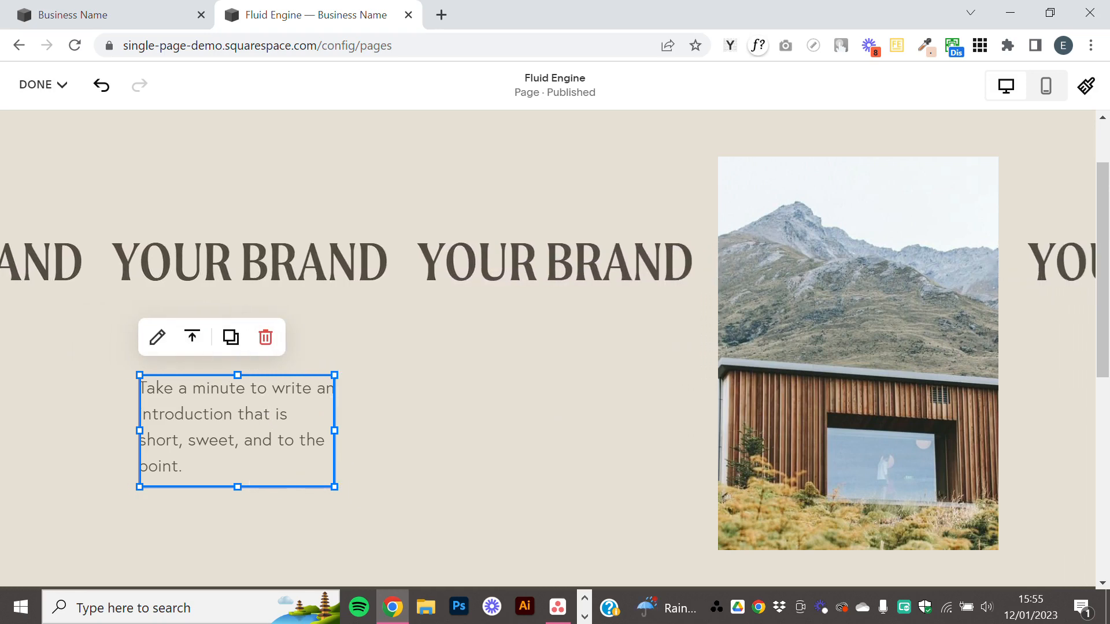
{"action": "left_click_drag", "start_coordinate": [334, 430], "coordinate": [624, 430]}
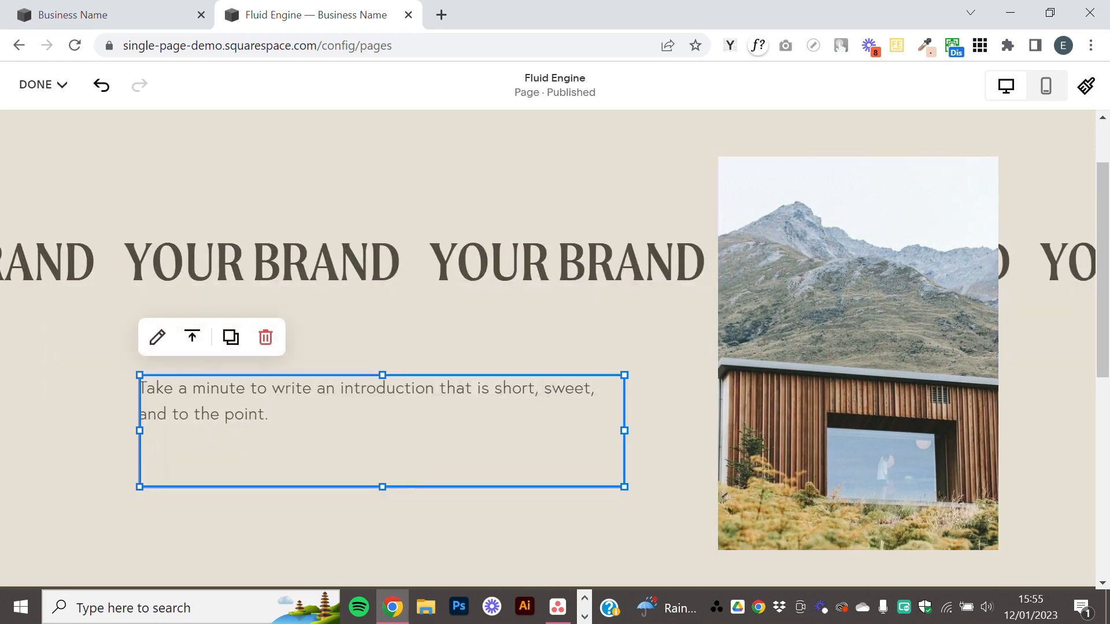
{"action": "left_click_drag", "start_coordinate": [382, 487], "coordinate": [382, 453]}
{"action": "left_click", "coordinate": [496, 333]}
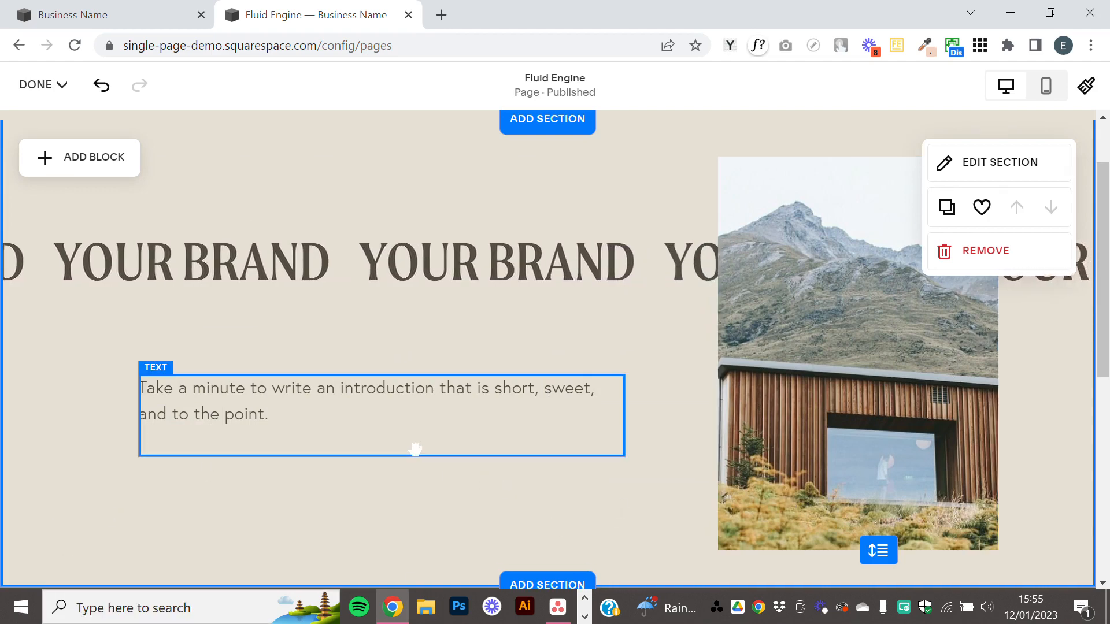
Add a Line block, place it just below the intro text and lengthen it, aligning its right end with the text block.
{"action": "scroll", "coordinate": [410, 444], "scroll_direction": "up", "scroll_amount": 2}
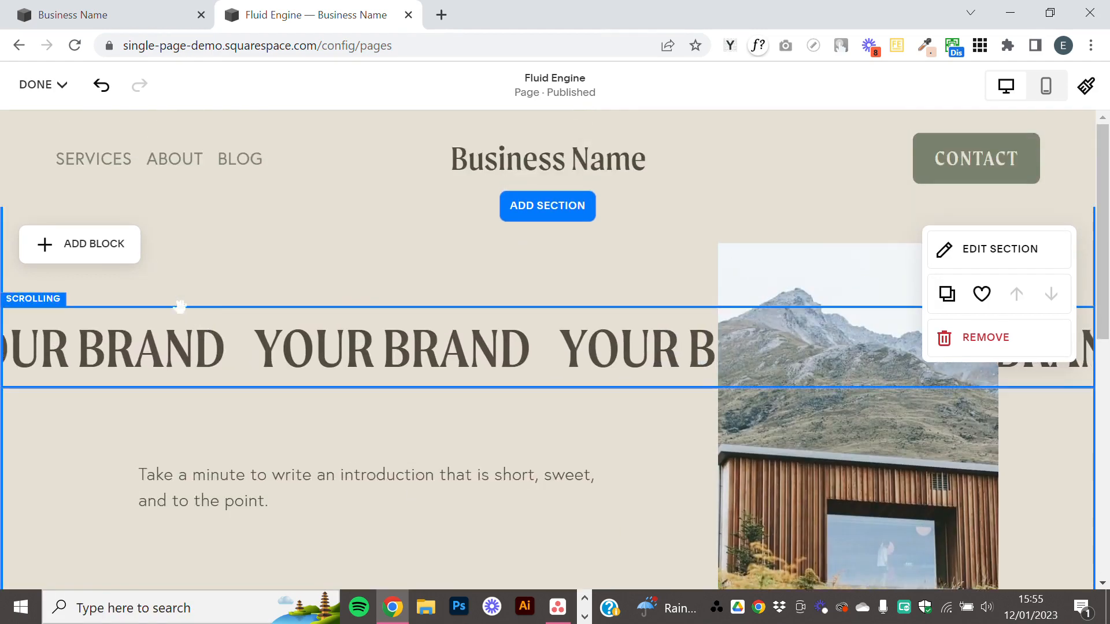
{"action": "left_click", "coordinate": [62, 249]}
{"action": "scroll", "coordinate": [226, 349], "scroll_direction": "down", "scroll_amount": 2}
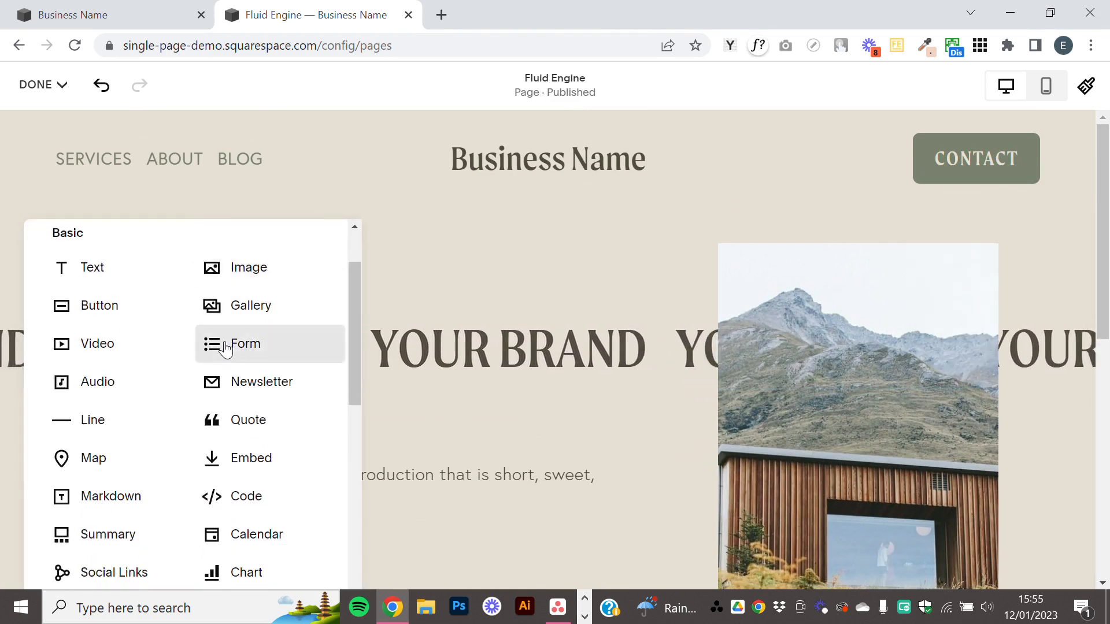
{"action": "scroll", "coordinate": [225, 349], "scroll_direction": "up", "scroll_amount": 2}
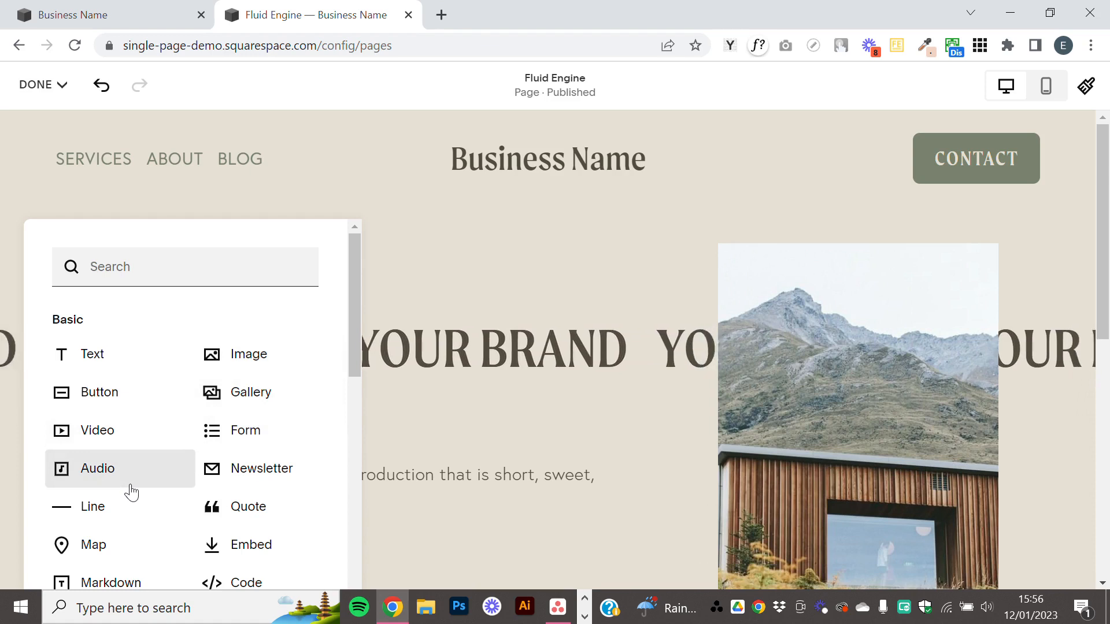
{"action": "left_click", "coordinate": [116, 513]}
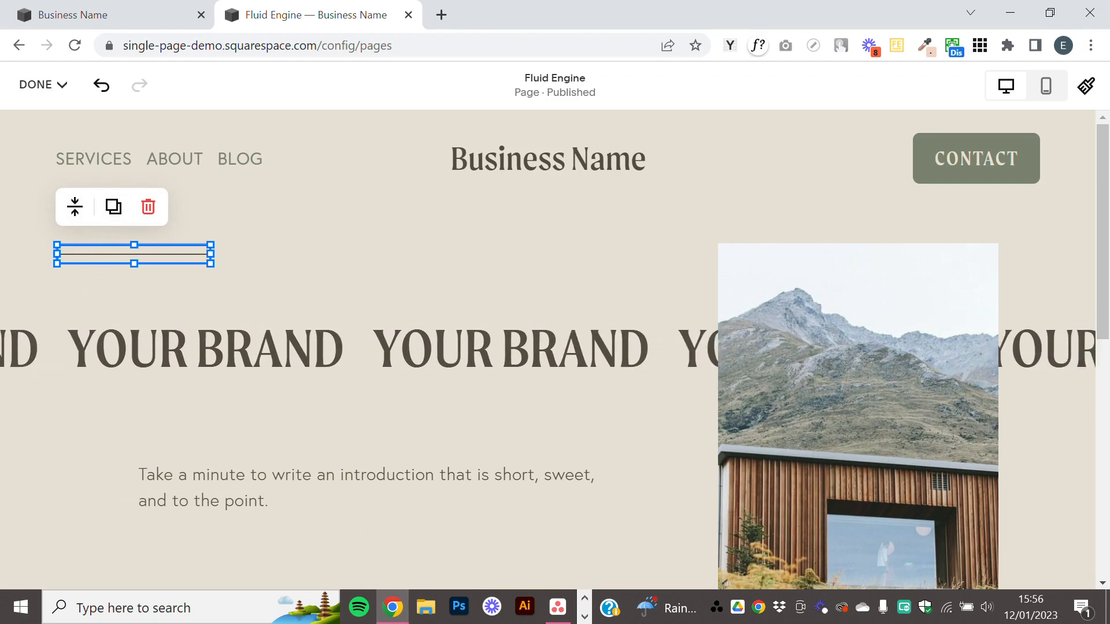
{"action": "left_click_drag", "start_coordinate": [134, 254], "coordinate": [662, 552]}
{"action": "left_click", "coordinate": [660, 554]}
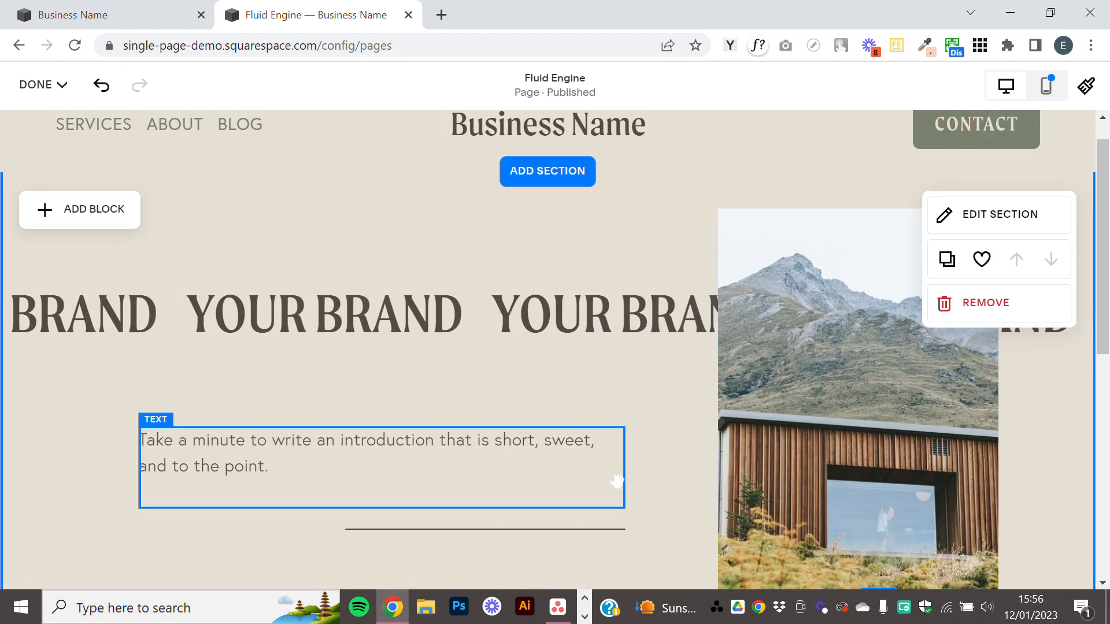
Open the section's format settings and raise the grid Row Count to 16.
{"action": "left_click", "coordinate": [1022, 220]}
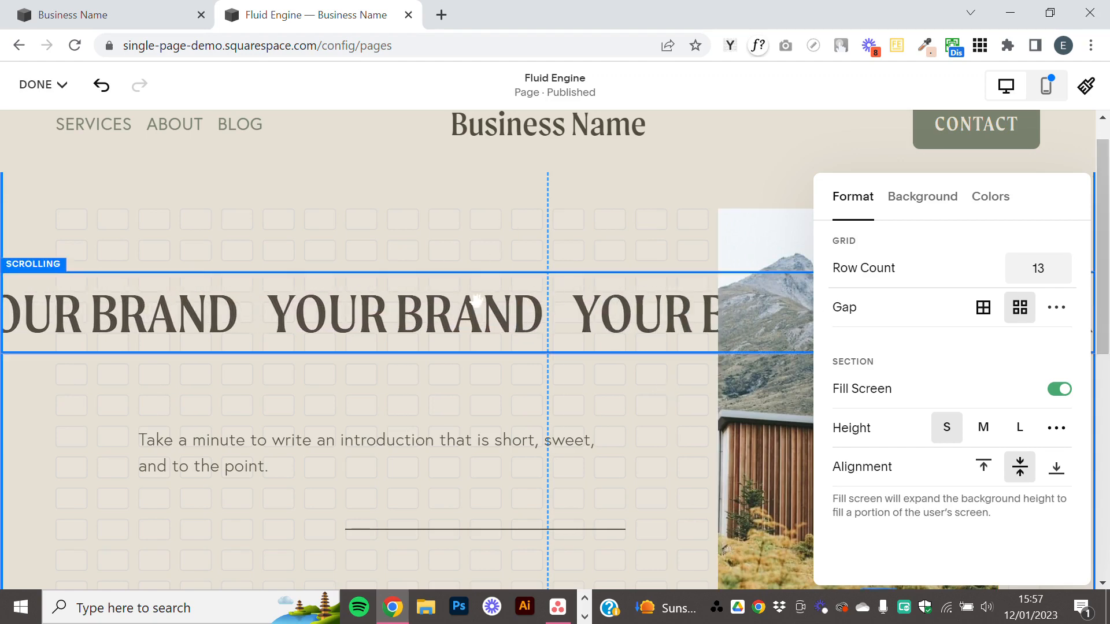
{"action": "scroll", "coordinate": [496, 240], "scroll_direction": "down", "scroll_amount": 2}
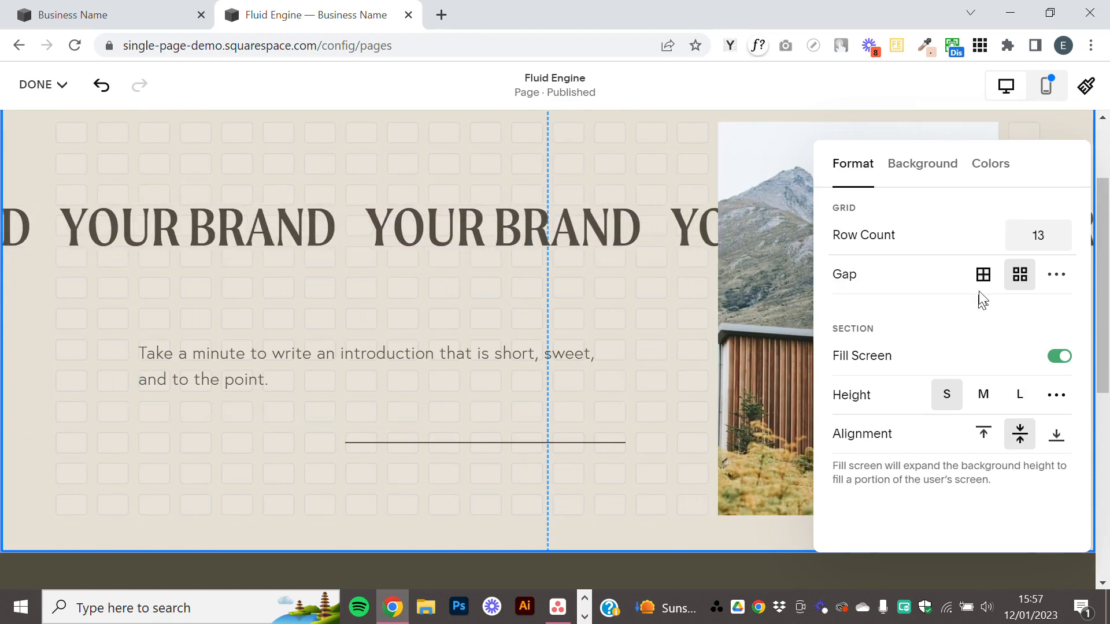
{"action": "left_click", "coordinate": [1066, 231]}
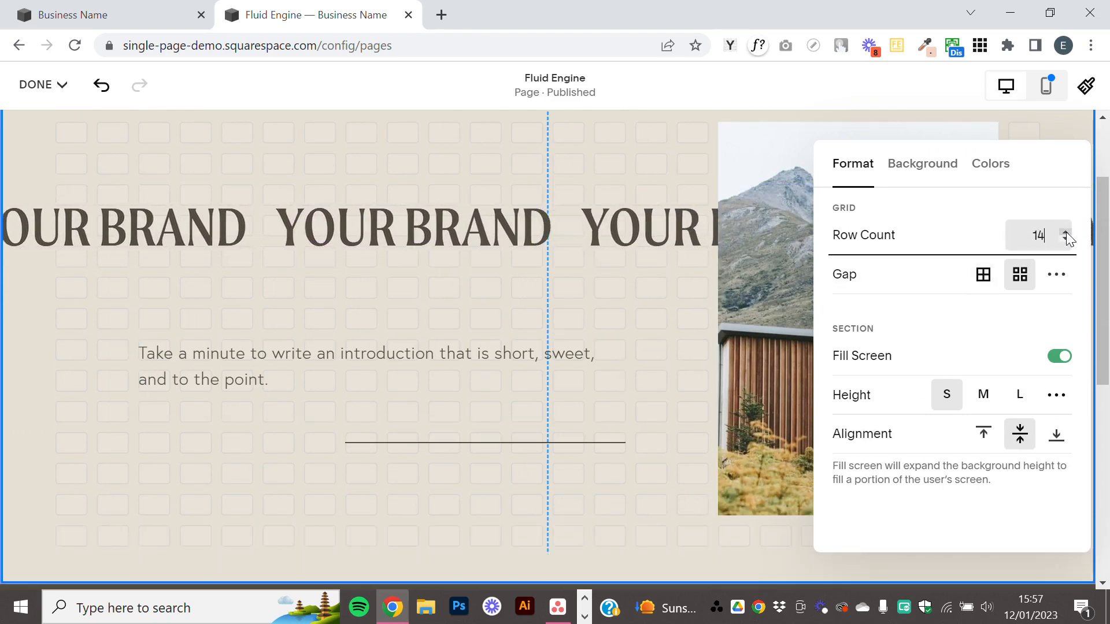
{"action": "left_click", "coordinate": [1065, 231]}
{"action": "left_click", "coordinate": [1066, 231]}
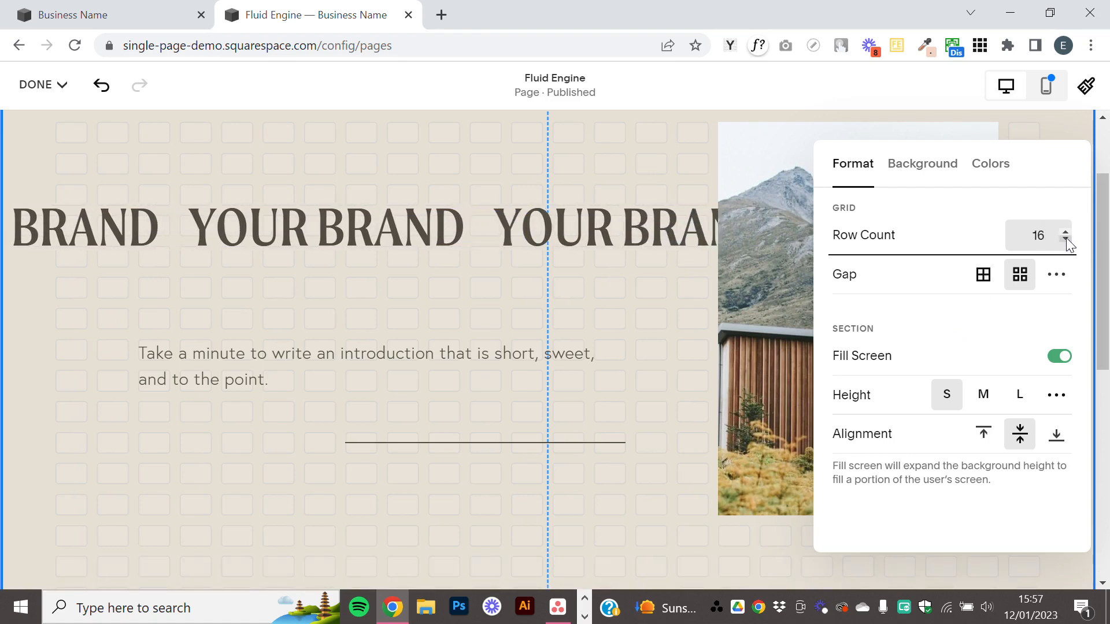
Lower the section's grid Row Count back to 13.
{"action": "left_click", "coordinate": [1065, 238]}
{"action": "left_click", "coordinate": [1066, 238]}
{"action": "left_click", "coordinate": [1066, 237]}
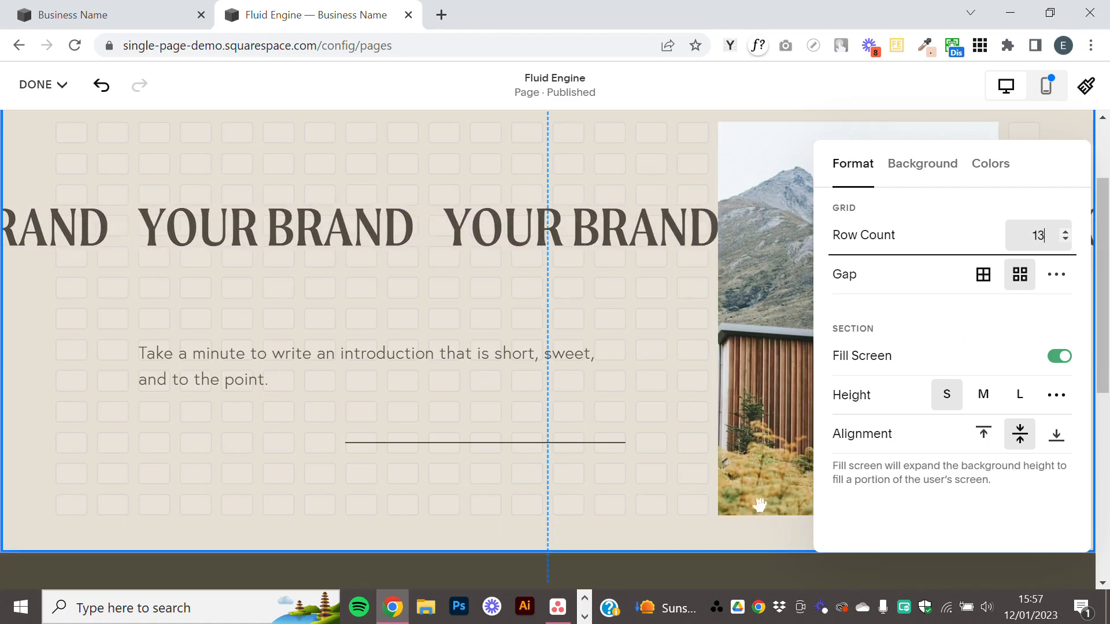
Close the section settings and lengthen the section at its lower edge by one grid row, to 14 rows.
{"action": "left_click", "coordinate": [670, 328]}
{"action": "scroll", "coordinate": [887, 411], "scroll_direction": "down", "scroll_amount": 2}
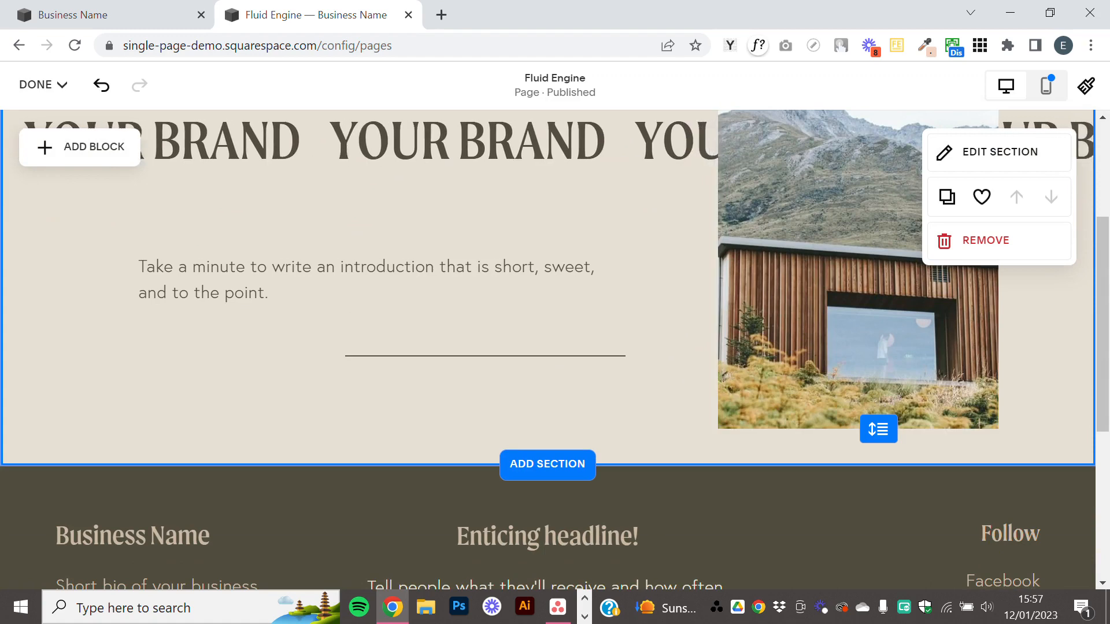
{"action": "left_click_drag", "start_coordinate": [884, 428], "coordinate": [878, 472]}
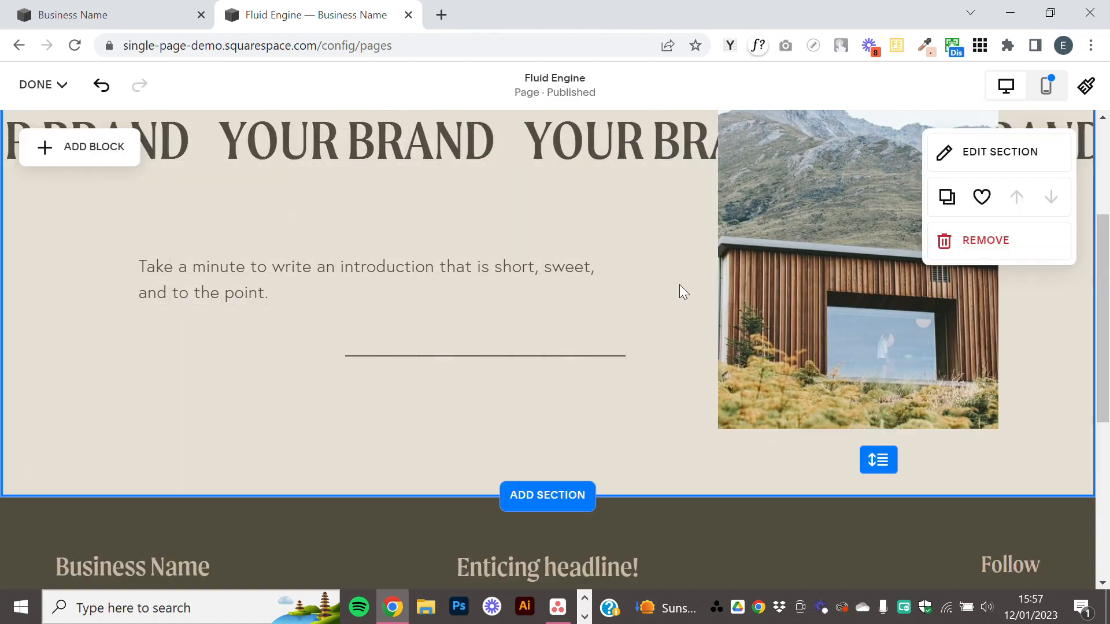
{"action": "scroll", "coordinate": [678, 285], "scroll_direction": "up", "scroll_amount": 3}
{"action": "scroll", "coordinate": [685, 354], "scroll_direction": "down", "scroll_amount": 1}
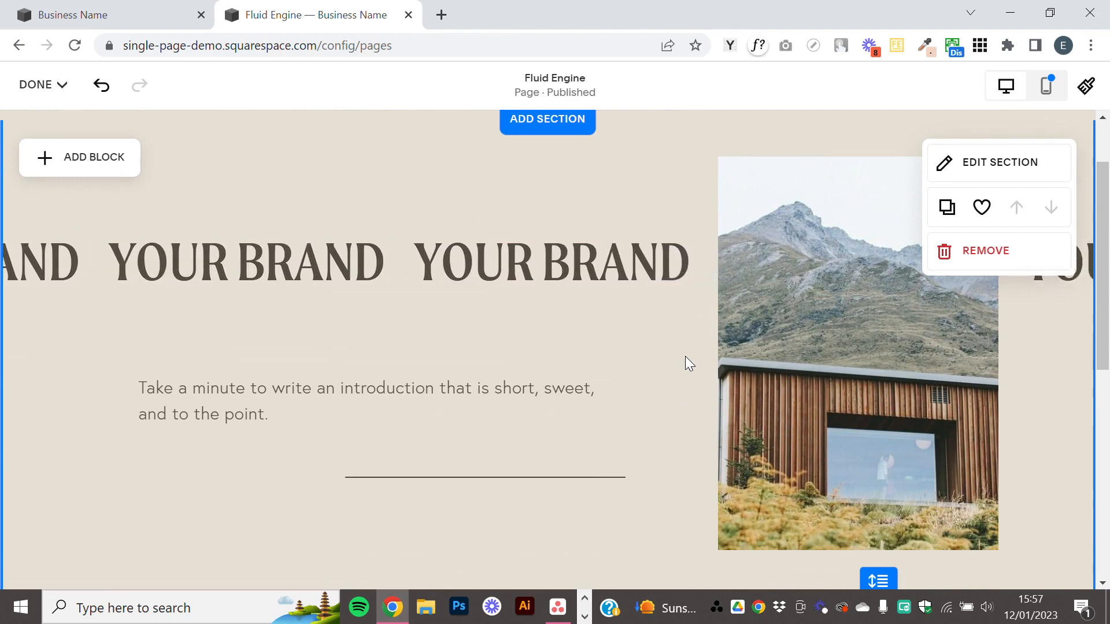
Open the section's format settings, try the grid without gaps between cells, and restore the spaced gap.
{"action": "left_click", "coordinate": [685, 357]}
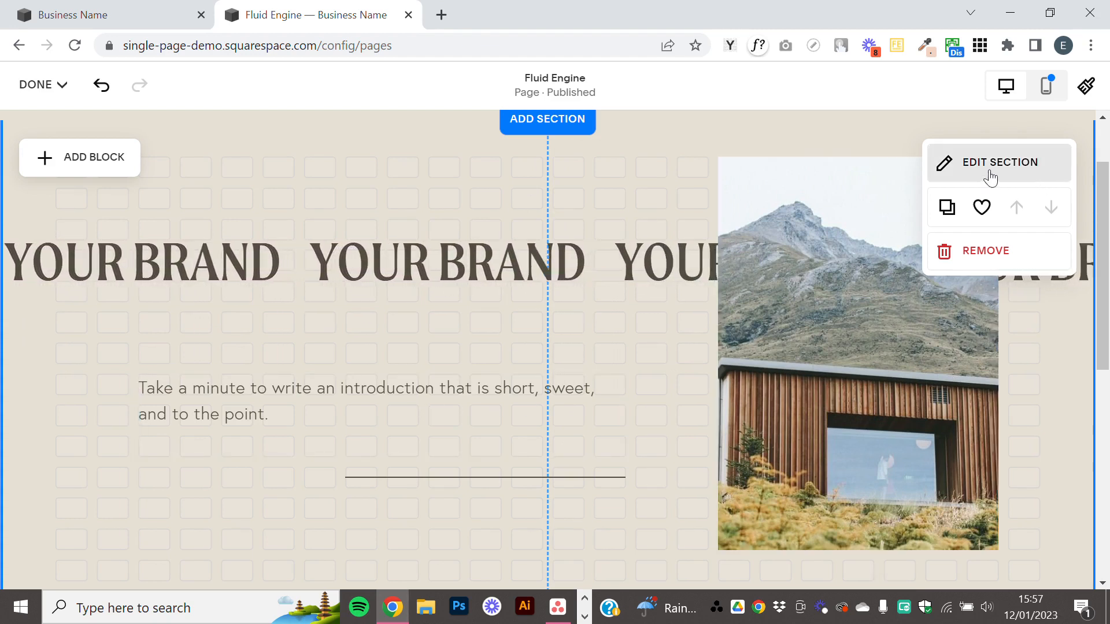
{"action": "left_click", "coordinate": [1038, 183]}
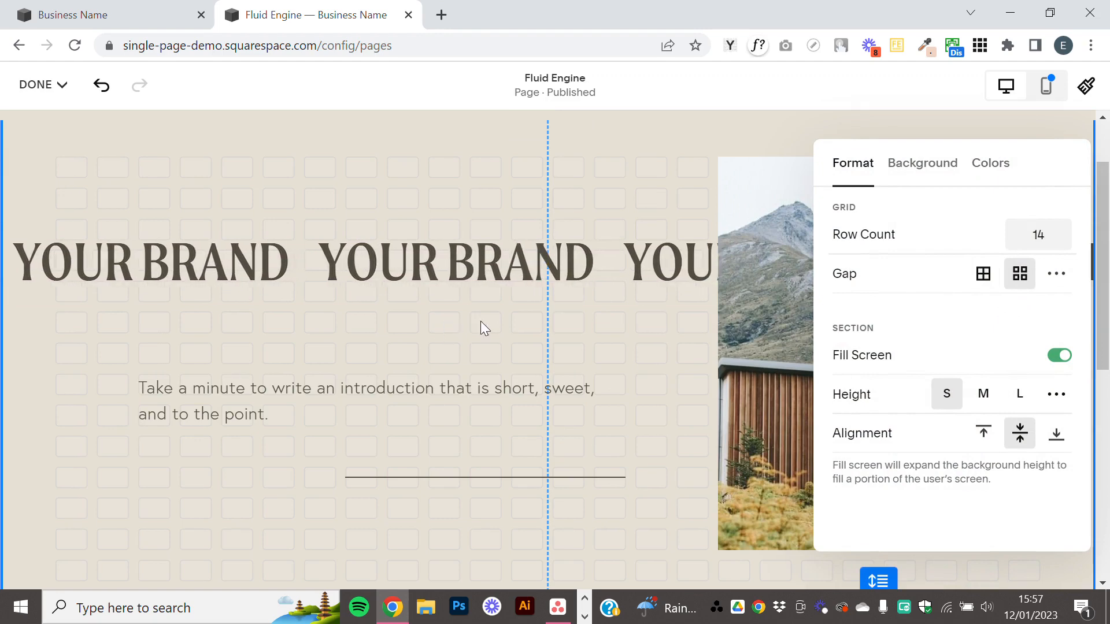
{"action": "left_click", "coordinate": [981, 279]}
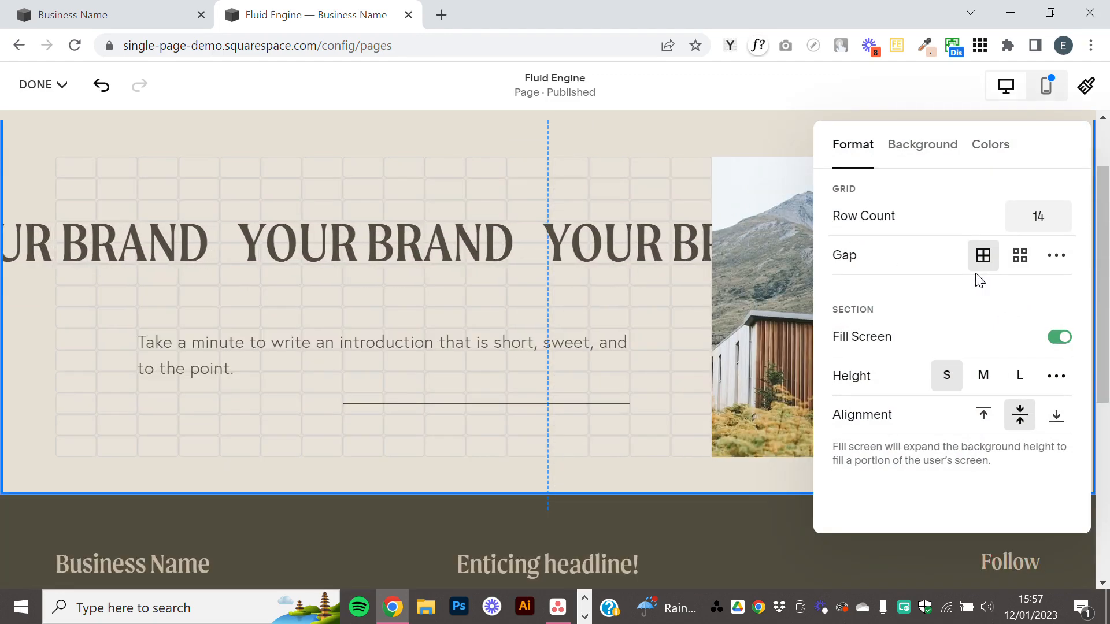
{"action": "left_click", "coordinate": [1012, 260]}
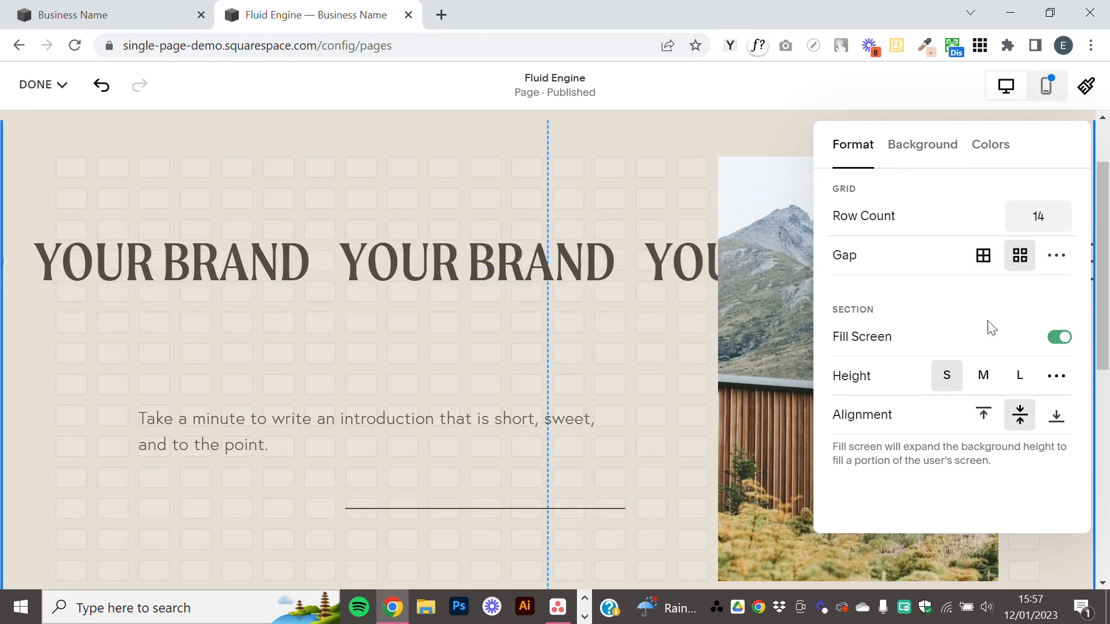
Turn Fill Screen off for the section, check its height on the page, and turn Fill Screen back on.
{"action": "left_click", "coordinate": [1056, 340]}
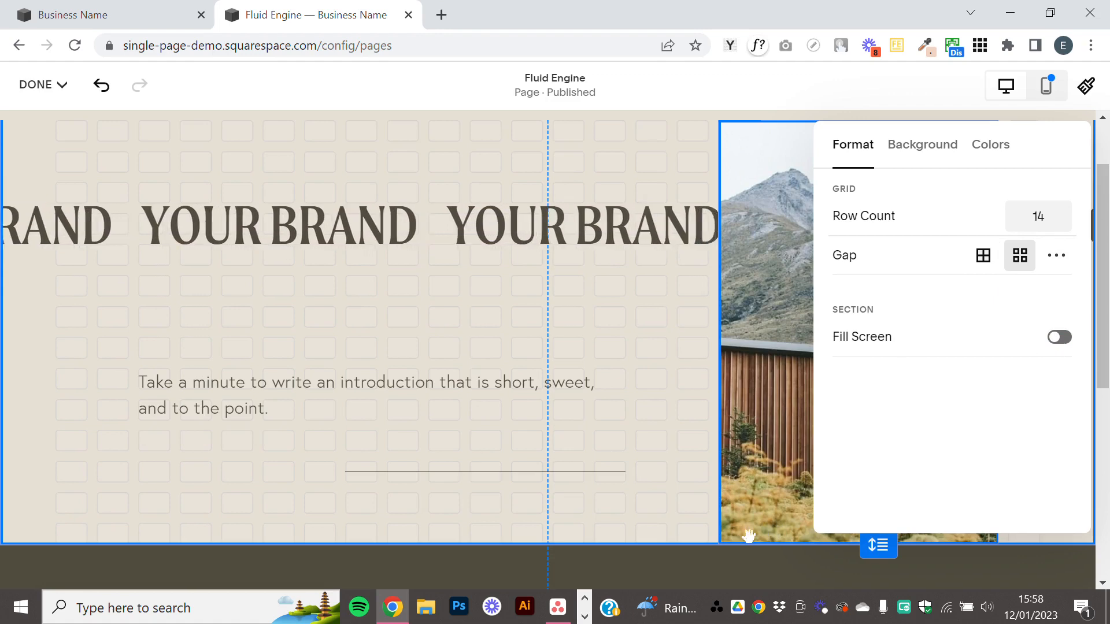
{"action": "scroll", "coordinate": [773, 362], "scroll_direction": "up", "scroll_amount": 2}
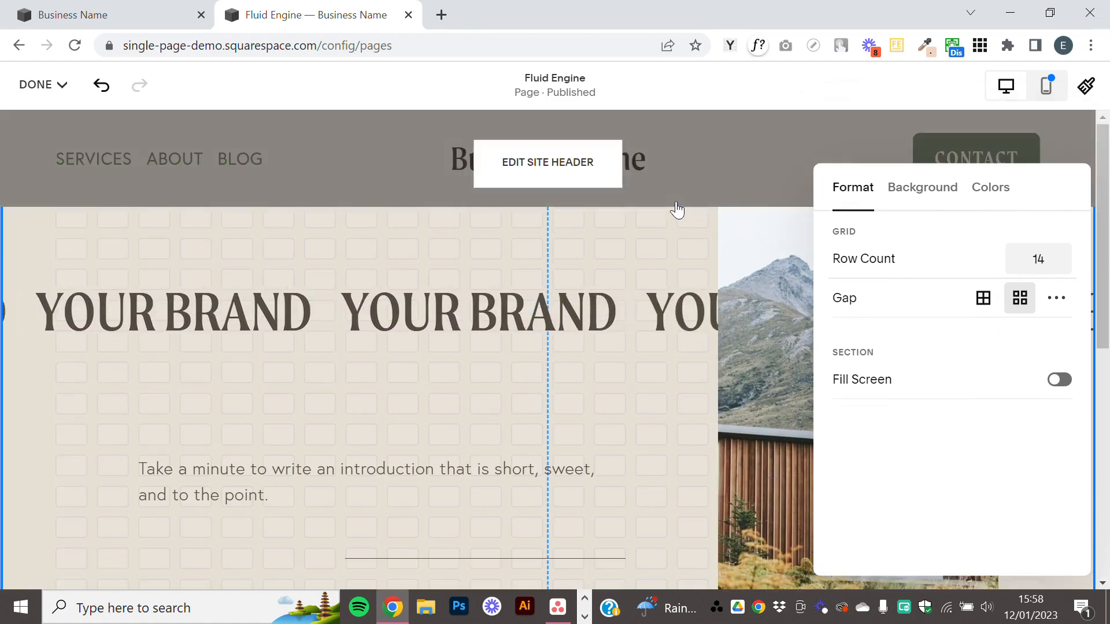
{"action": "scroll", "coordinate": [1076, 374], "scroll_direction": "down", "scroll_amount": 2}
{"action": "left_click", "coordinate": [1059, 350]}
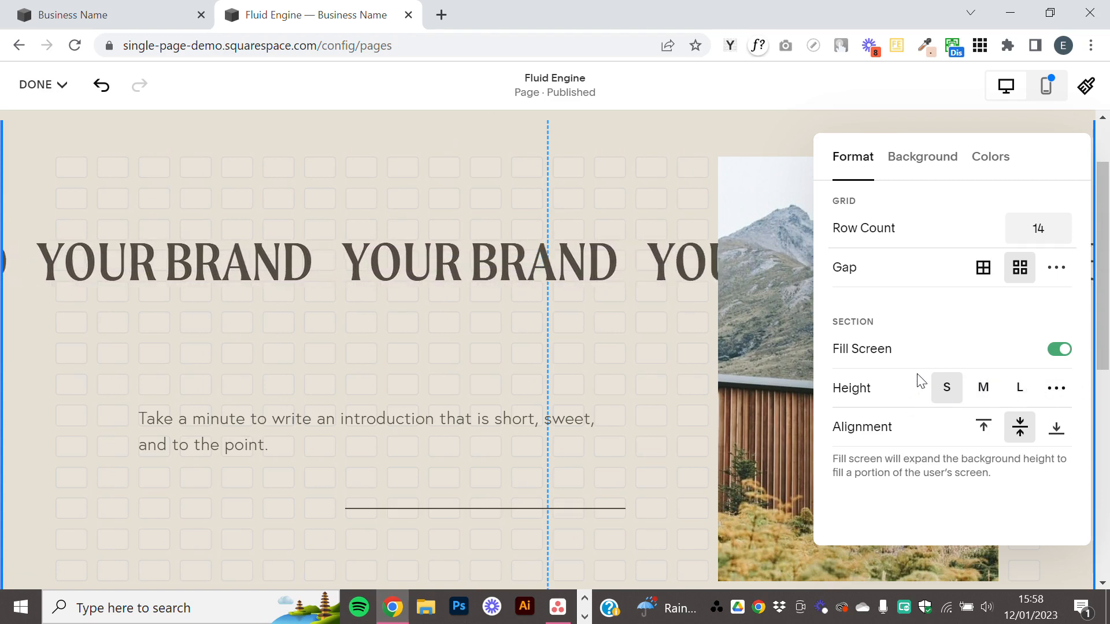
Switch to the browser tab with the Home page and leave its editor, discarding the unsaved changes.
{"action": "left_click", "coordinate": [120, 7]}
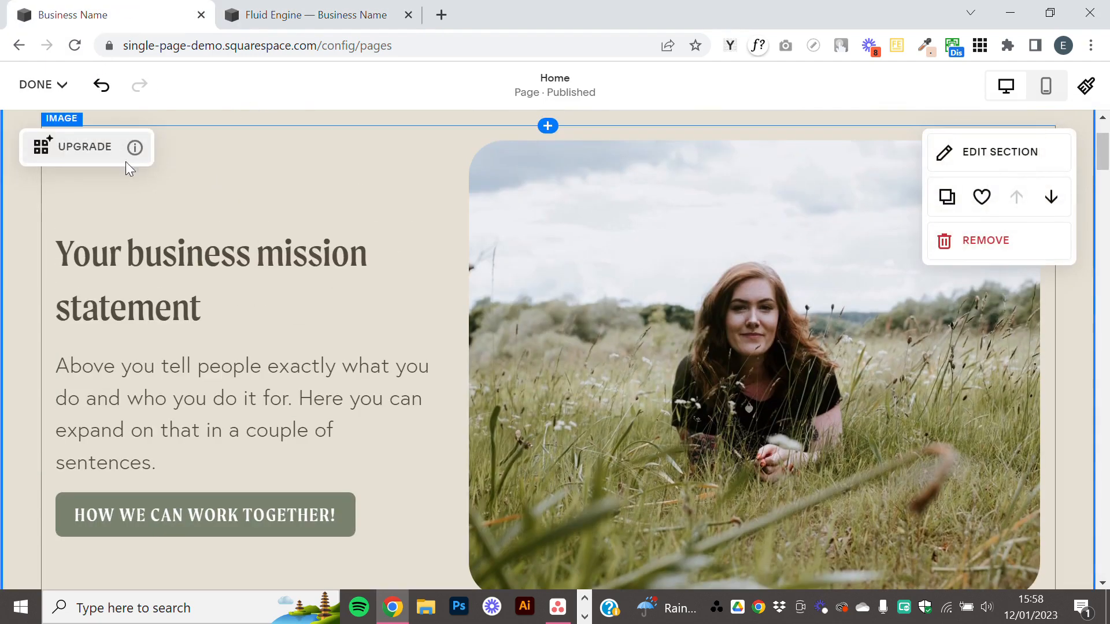
{"action": "left_click", "coordinate": [46, 86]}
{"action": "left_click", "coordinate": [89, 177]}
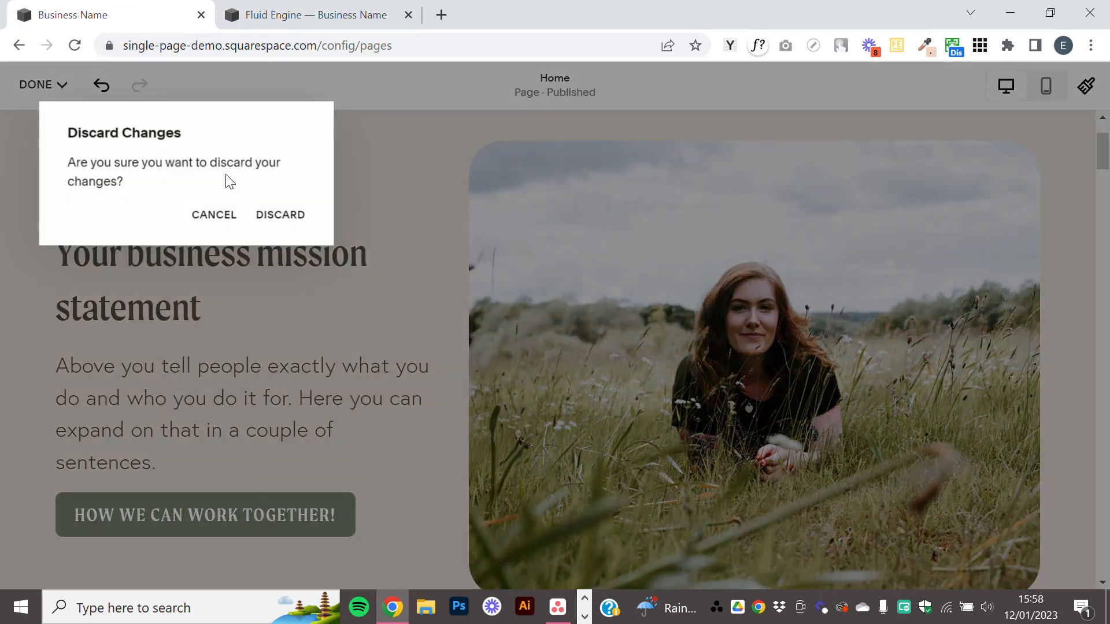
{"action": "left_click", "coordinate": [279, 215]}
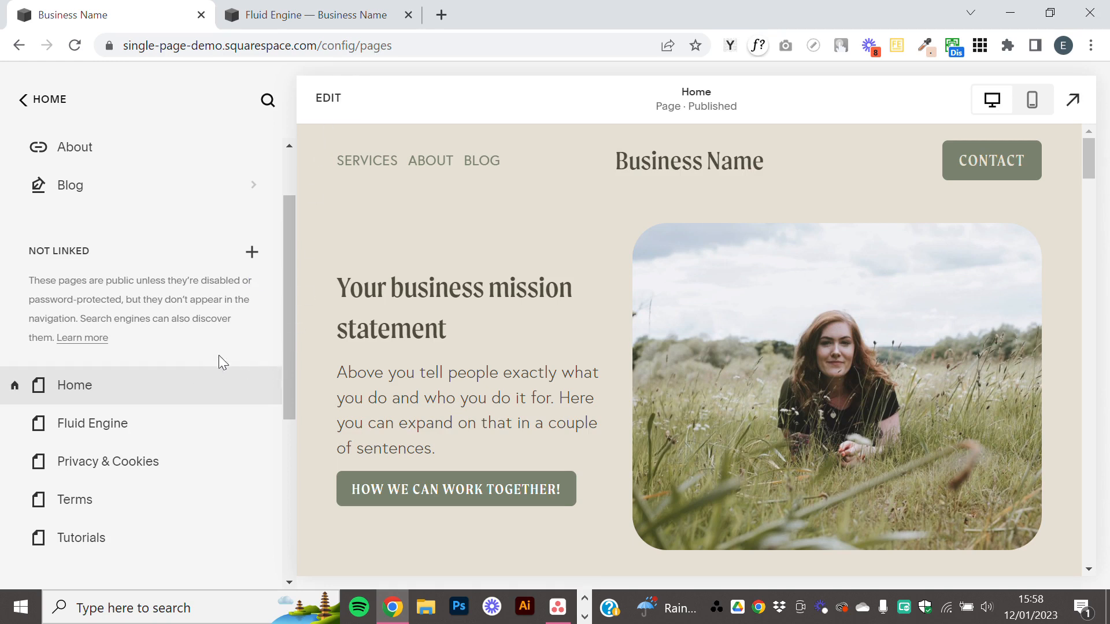
Duplicate the Home page from its page settings and keep the name Home (Copy) for the duplicate.
{"action": "mouse_move", "coordinate": [201, 401]}
{"action": "left_click", "coordinate": [250, 391]}
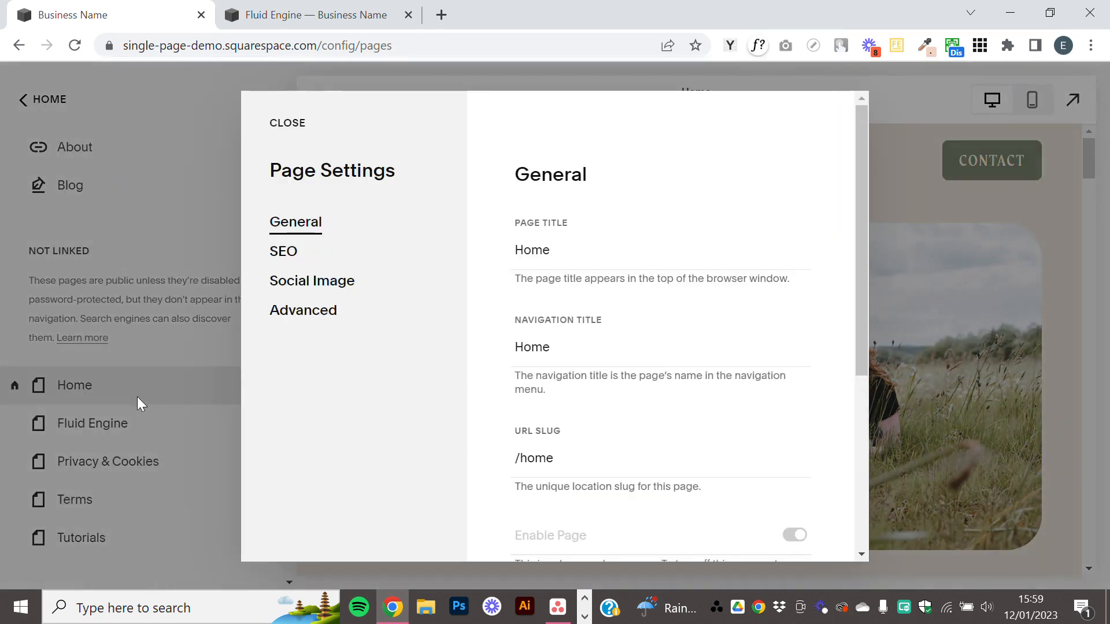
{"action": "scroll", "coordinate": [549, 433], "scroll_direction": "down", "scroll_amount": 5}
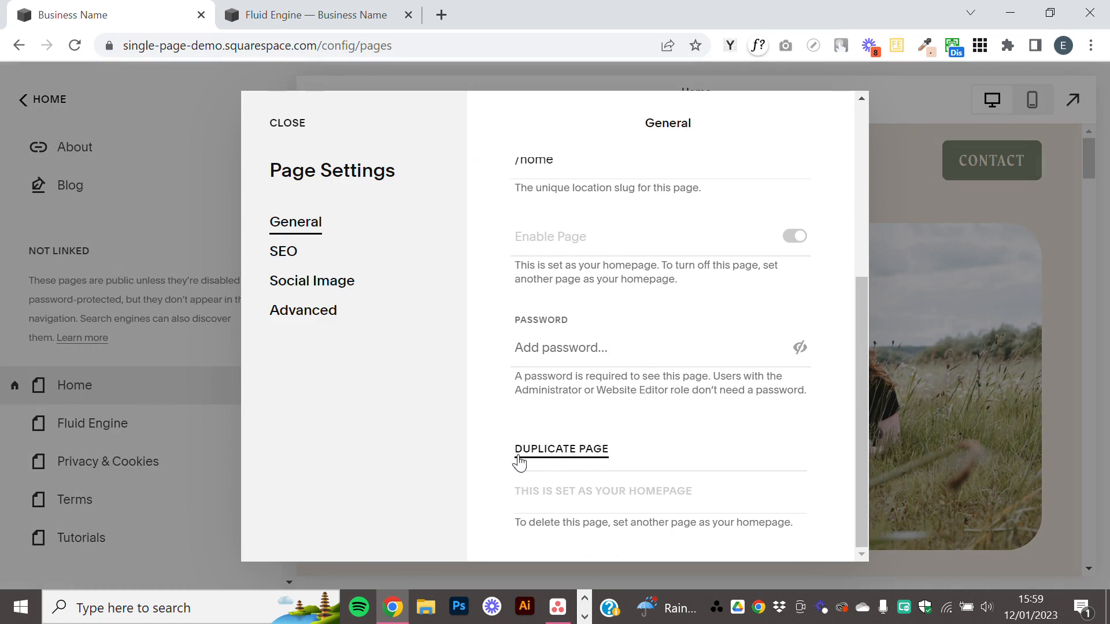
{"action": "left_click", "coordinate": [555, 459]}
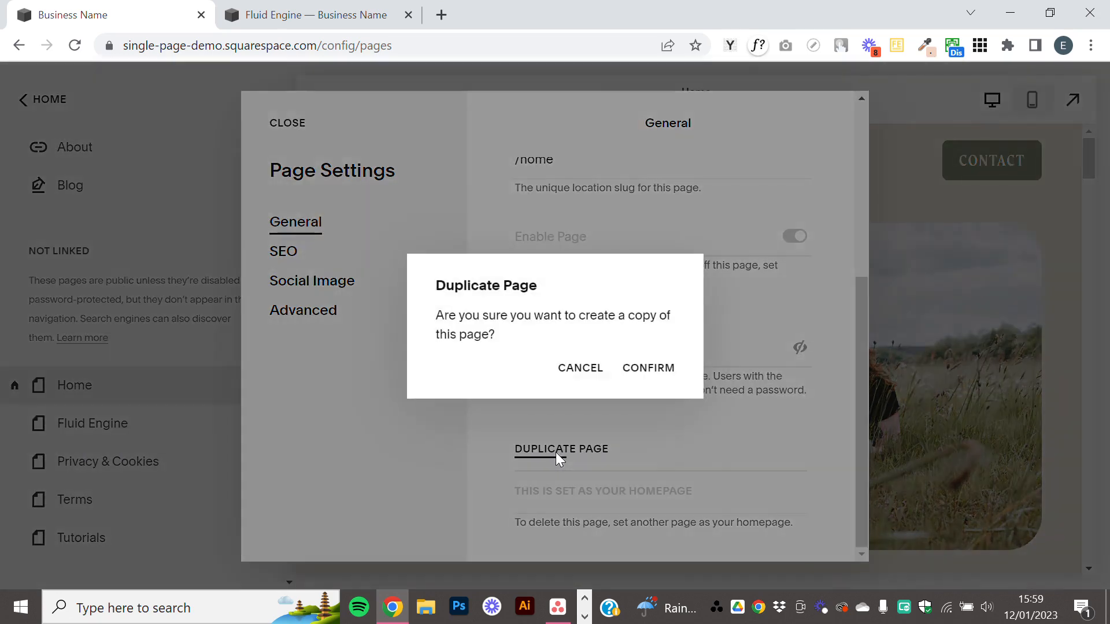
{"action": "left_click", "coordinate": [648, 369]}
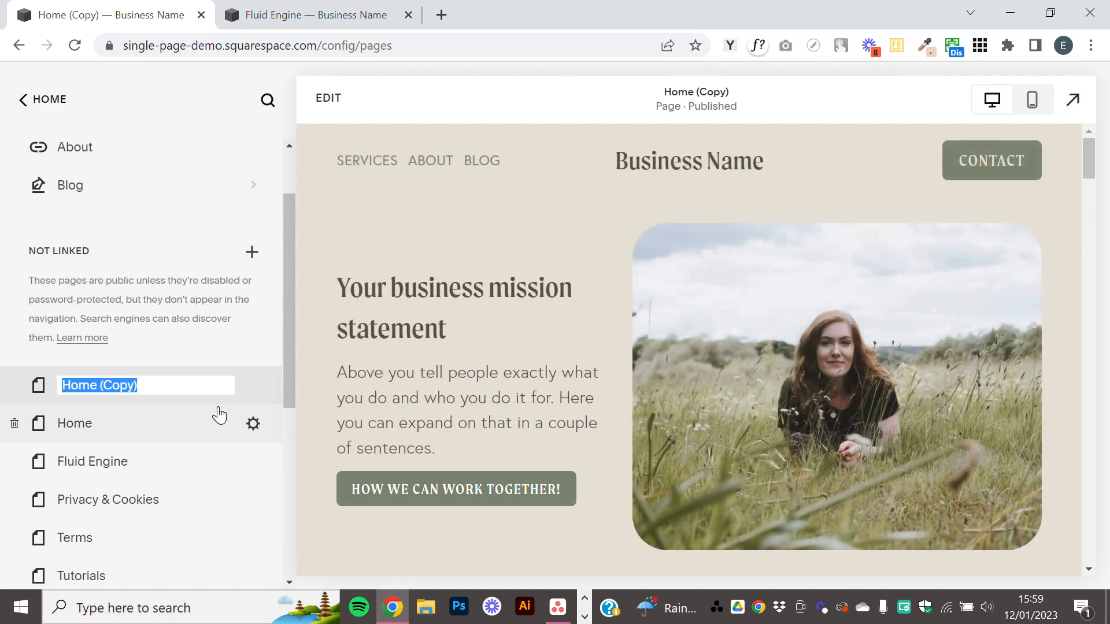
{"action": "key", "text": "Return"}
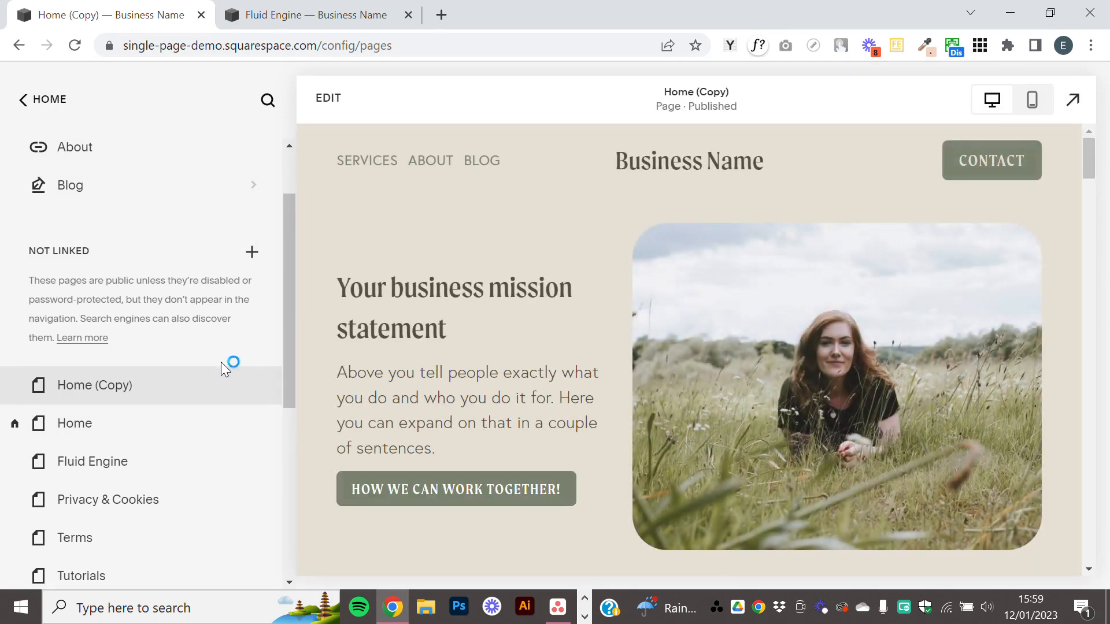
Open the Home (Copy) page for editing, upgrade its mission statement section to Fluid Engine and look over the converted layout.
{"action": "left_click", "coordinate": [333, 107]}
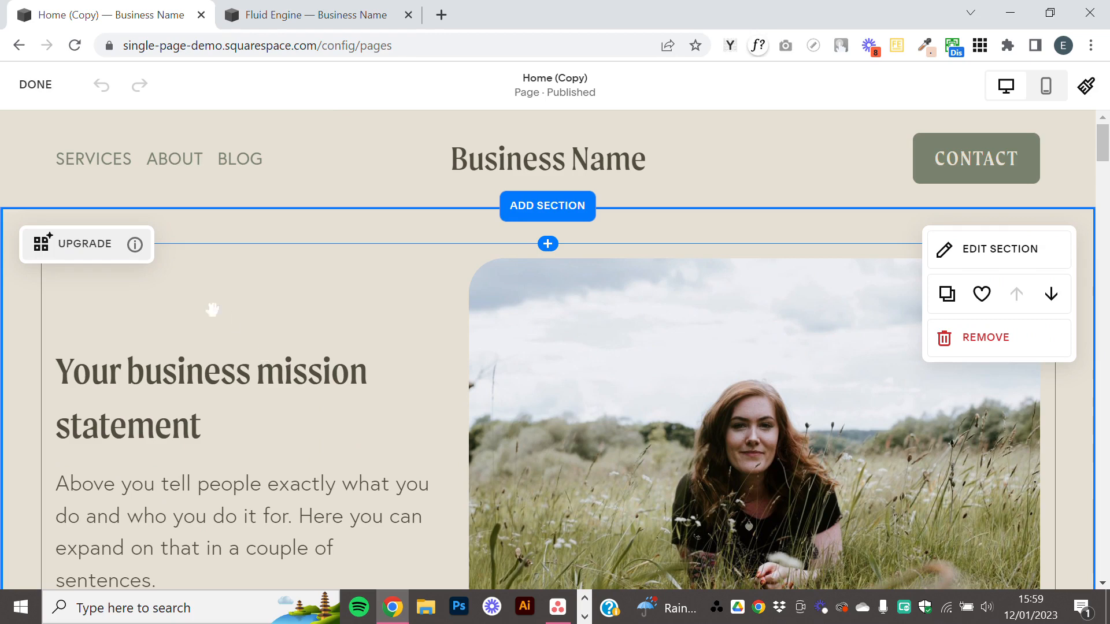
{"action": "left_click", "coordinate": [77, 253]}
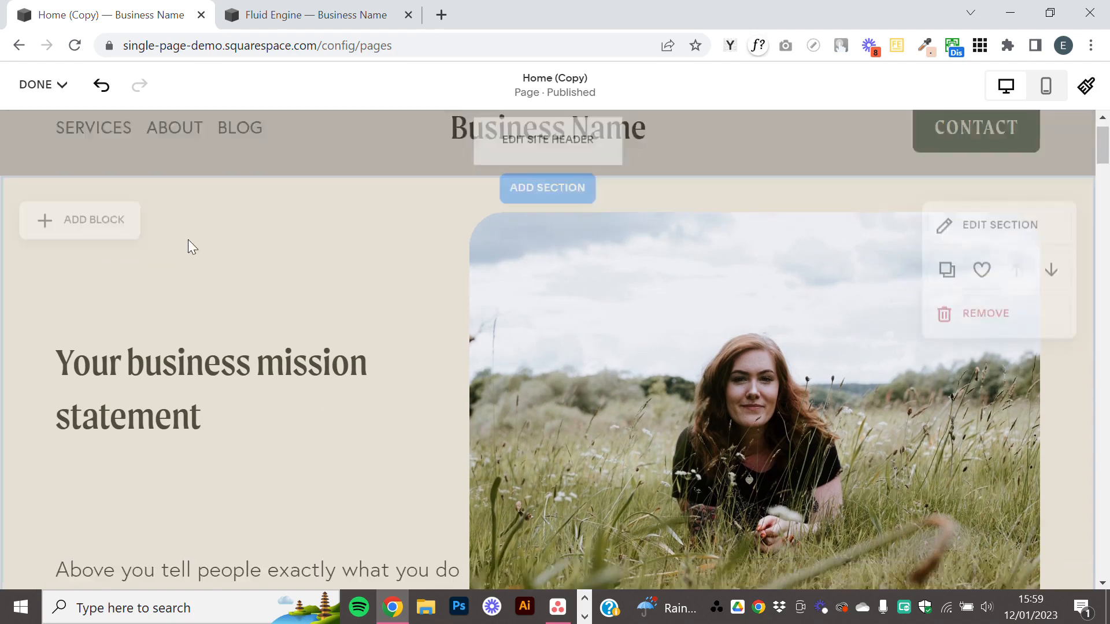
{"action": "scroll", "coordinate": [578, 260], "scroll_direction": "down", "scroll_amount": 3}
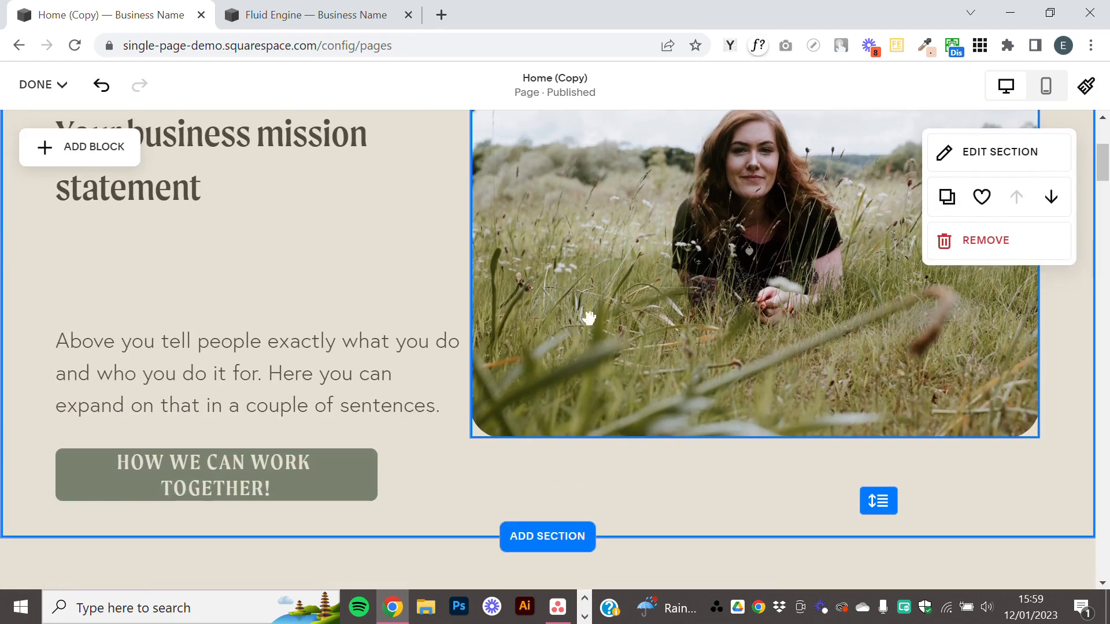
{"action": "scroll", "coordinate": [584, 316], "scroll_direction": "up", "scroll_amount": 3}
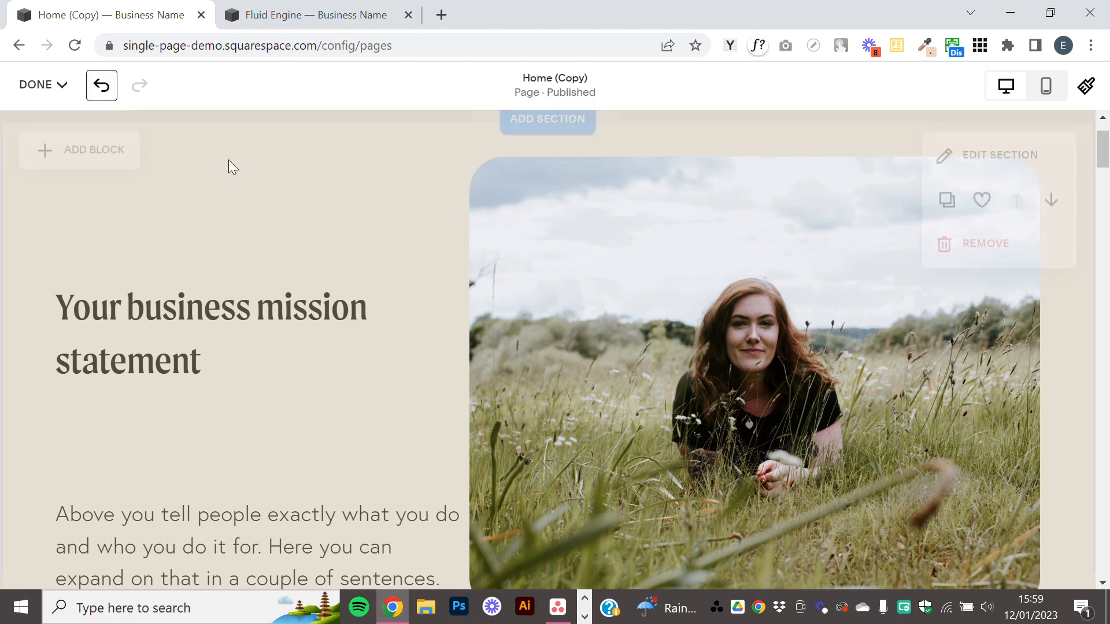
Undo the changes in the mission statement section step by step, including its upgrade, back to the classic editor.
{"action": "left_click", "coordinate": [103, 88]}
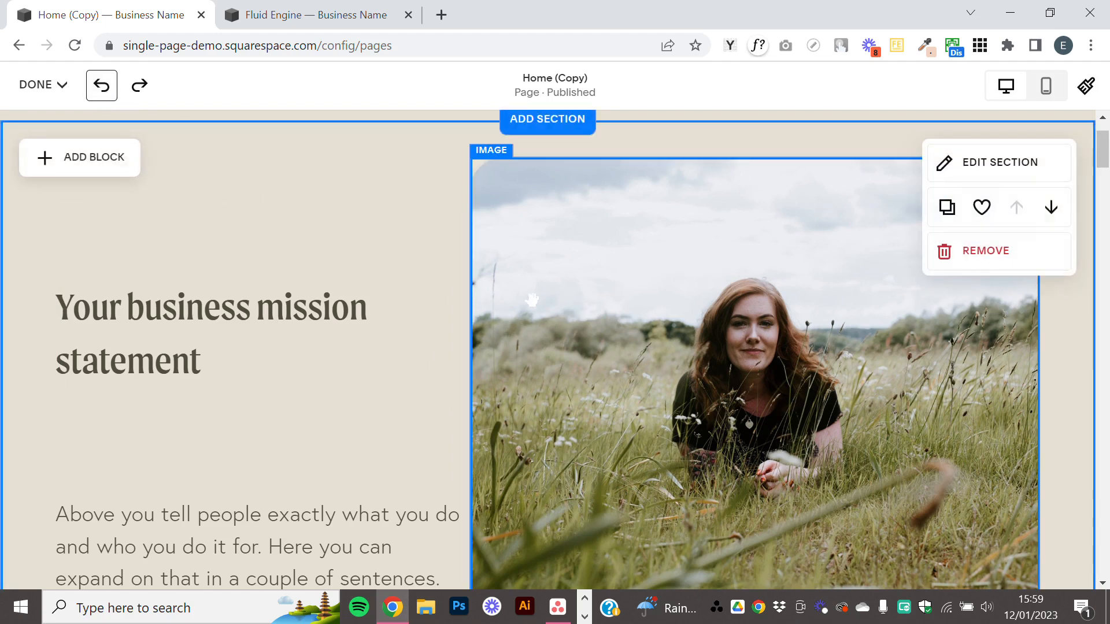
{"action": "left_click", "coordinate": [99, 86]}
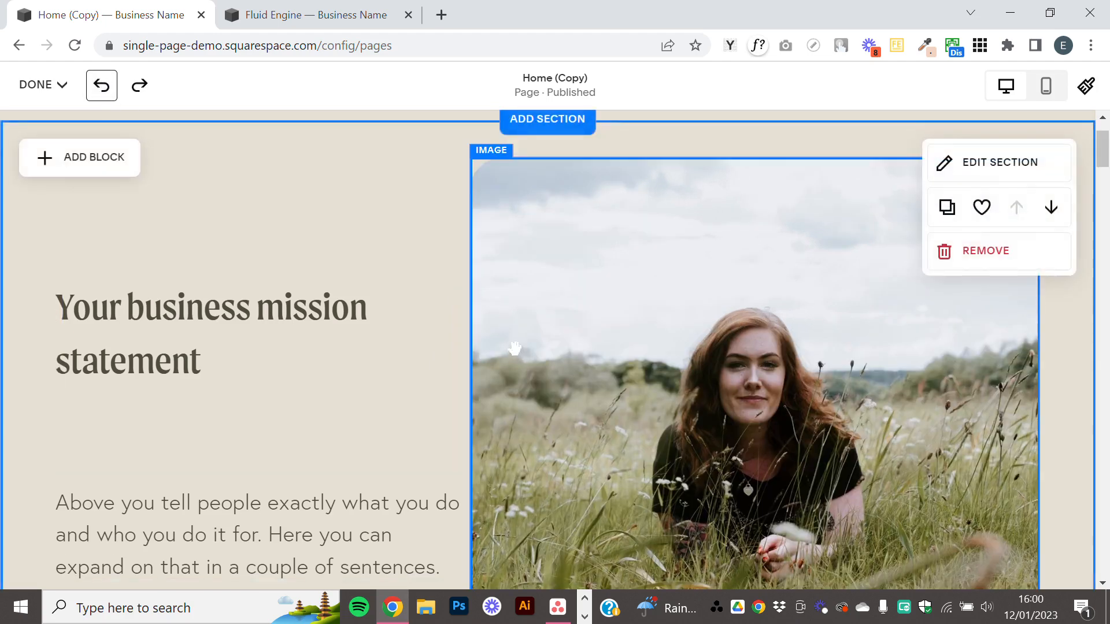
{"action": "left_click", "coordinate": [103, 87]}
{"action": "scroll", "coordinate": [496, 240], "scroll_direction": "up", "scroll_amount": 5}
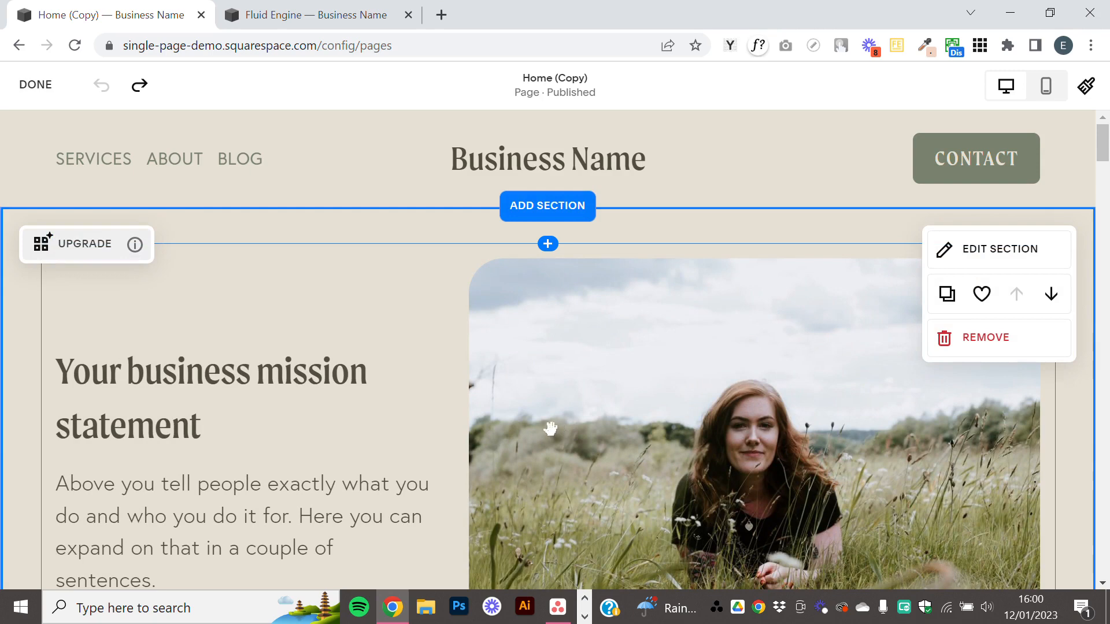
Look over the classic layout of the mission statement section and upgrade the section to Fluid Engine again.
{"action": "left_click", "coordinate": [551, 427]}
{"action": "scroll", "coordinate": [572, 417], "scroll_direction": "down", "scroll_amount": 1}
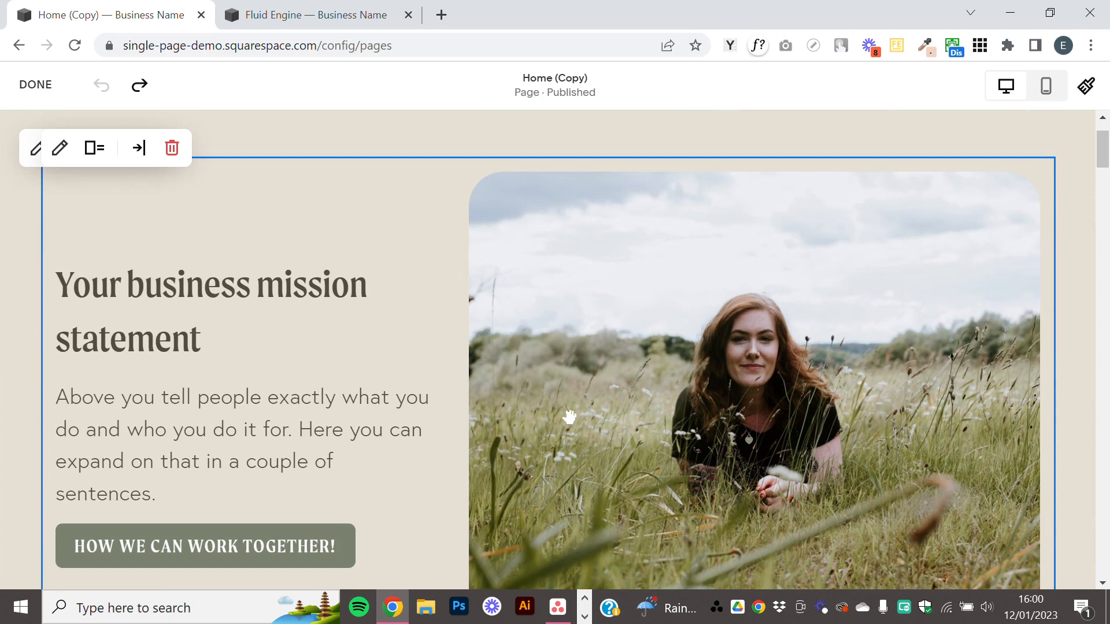
{"action": "scroll", "coordinate": [589, 405], "scroll_direction": "down", "scroll_amount": 1}
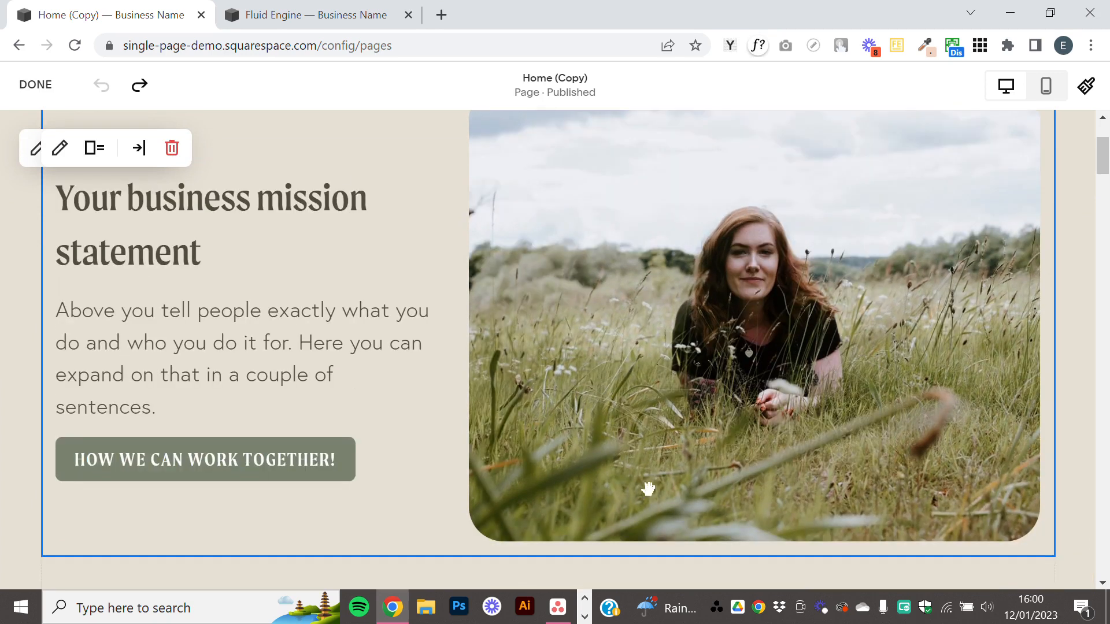
{"action": "scroll", "coordinate": [645, 471], "scroll_direction": "up", "scroll_amount": 2}
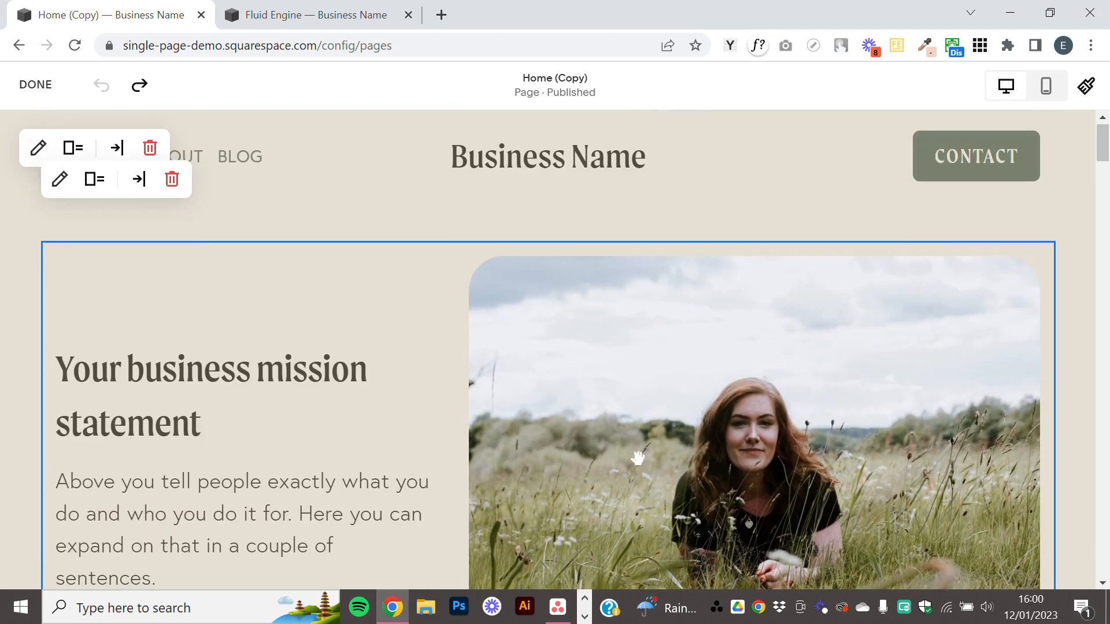
{"action": "left_click", "coordinate": [341, 229]}
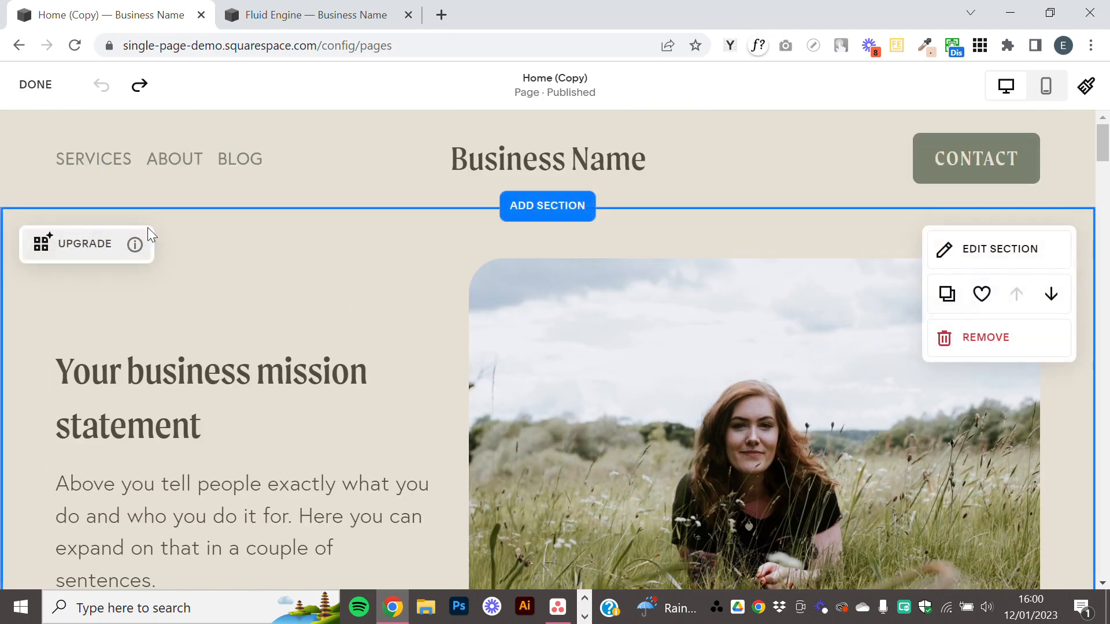
{"action": "left_click", "coordinate": [81, 245]}
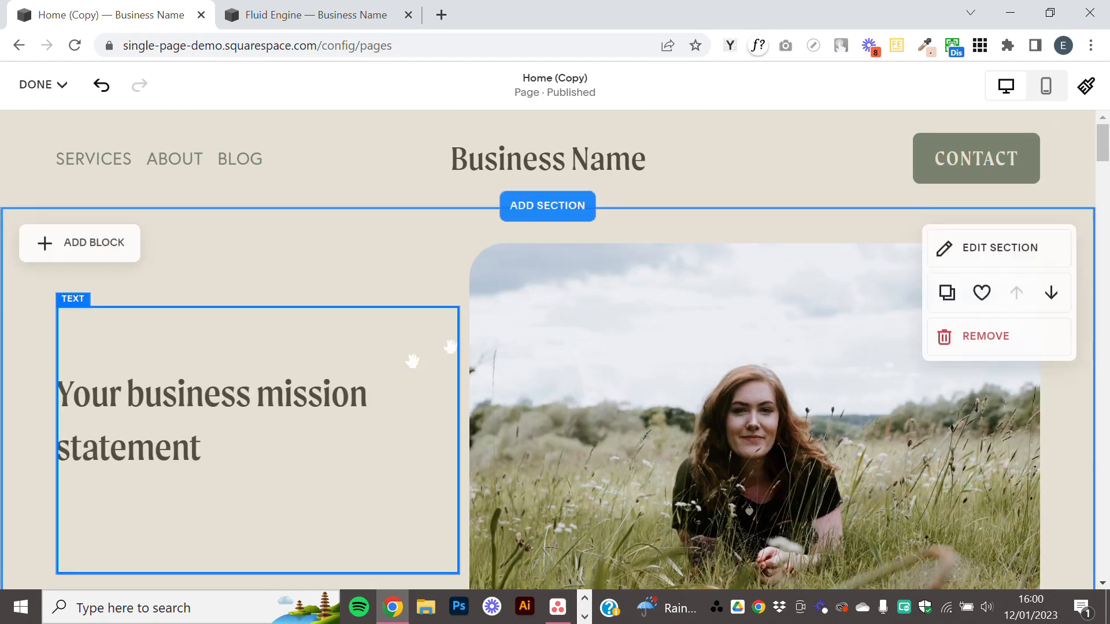
Examine the size and spacing of the converted heading, paragraph and button blocks, selecting the heading block and opening the paragraph text for editing.
{"action": "scroll", "coordinate": [376, 404], "scroll_direction": "down", "scroll_amount": 3}
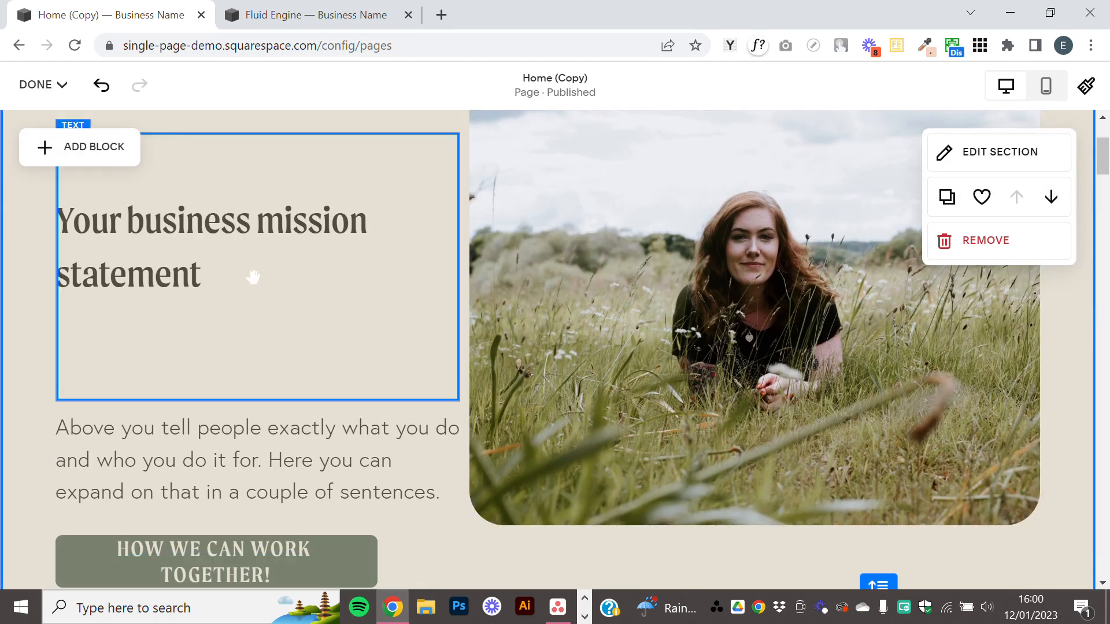
{"action": "scroll", "coordinate": [254, 277], "scroll_direction": "up", "scroll_amount": 2}
{"action": "scroll", "coordinate": [375, 363], "scroll_direction": "down", "scroll_amount": 3}
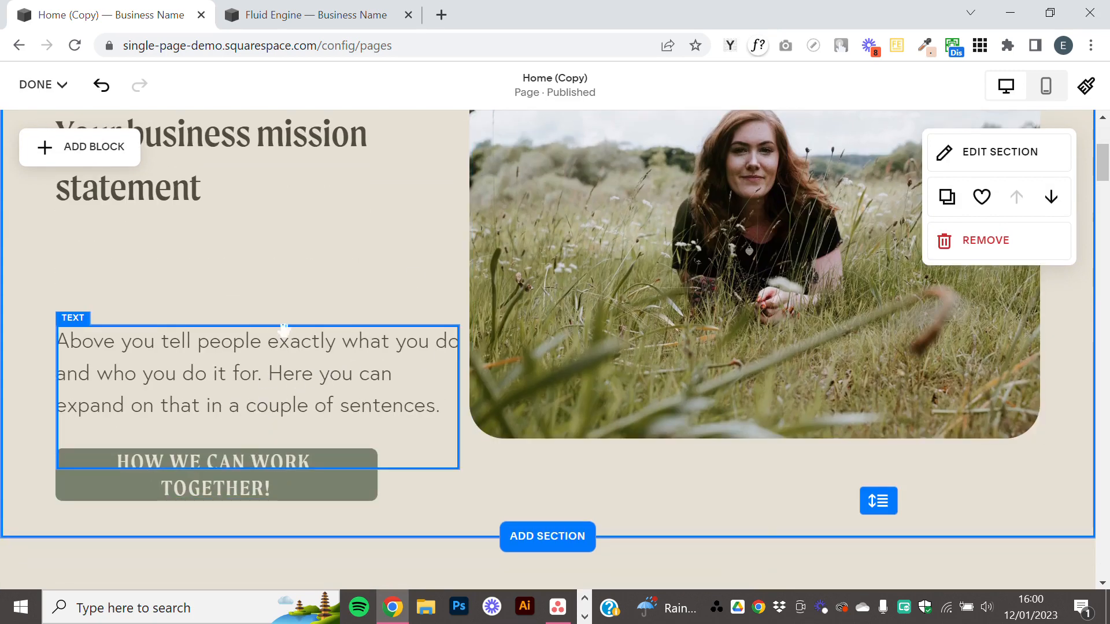
{"action": "scroll", "coordinate": [286, 329], "scroll_direction": "up", "scroll_amount": 2}
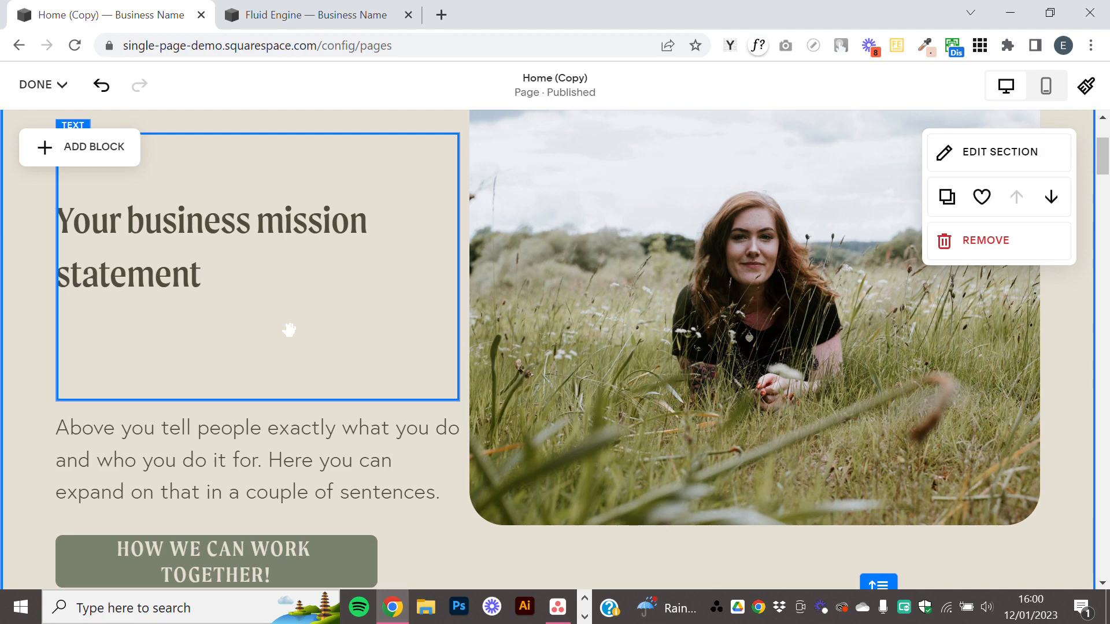
{"action": "left_click", "coordinate": [280, 296]}
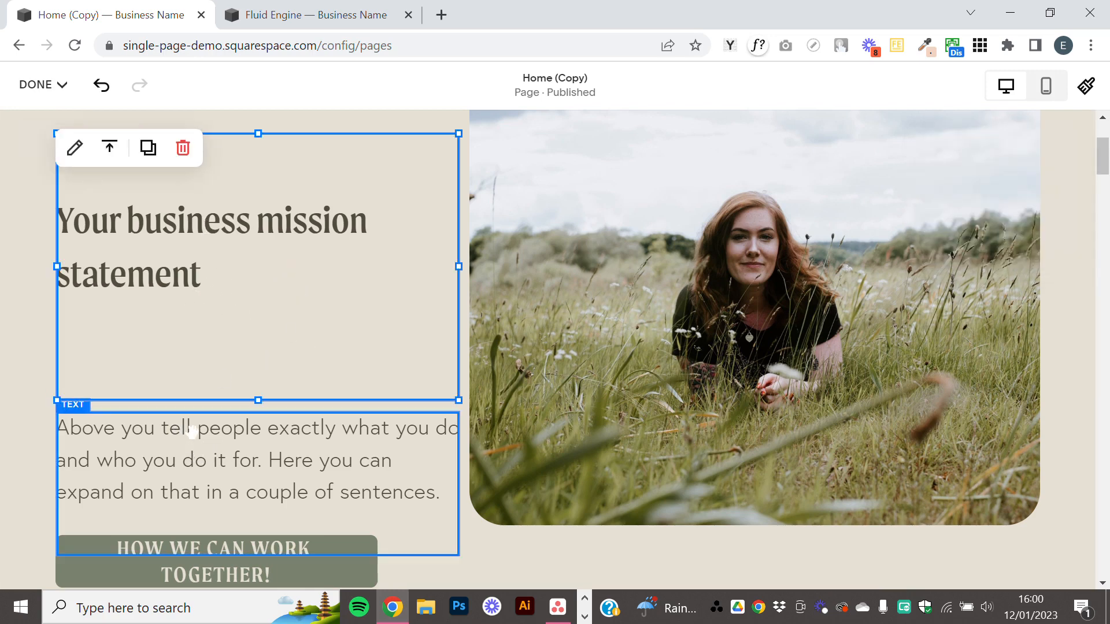
{"action": "left_click", "coordinate": [315, 459]}
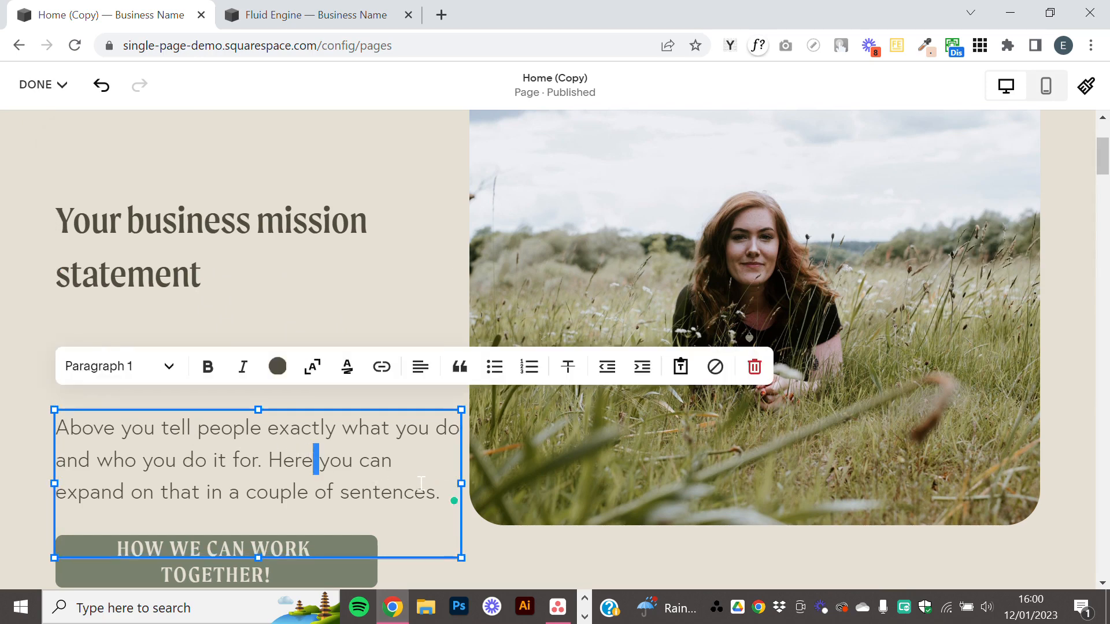
Copy the whole paragraph text and paste it on a new line below the heading in the heading's text block.
{"action": "left_click_drag", "start_coordinate": [439, 492], "coordinate": [45, 426]}
{"action": "key", "text": "ctrl+c"}
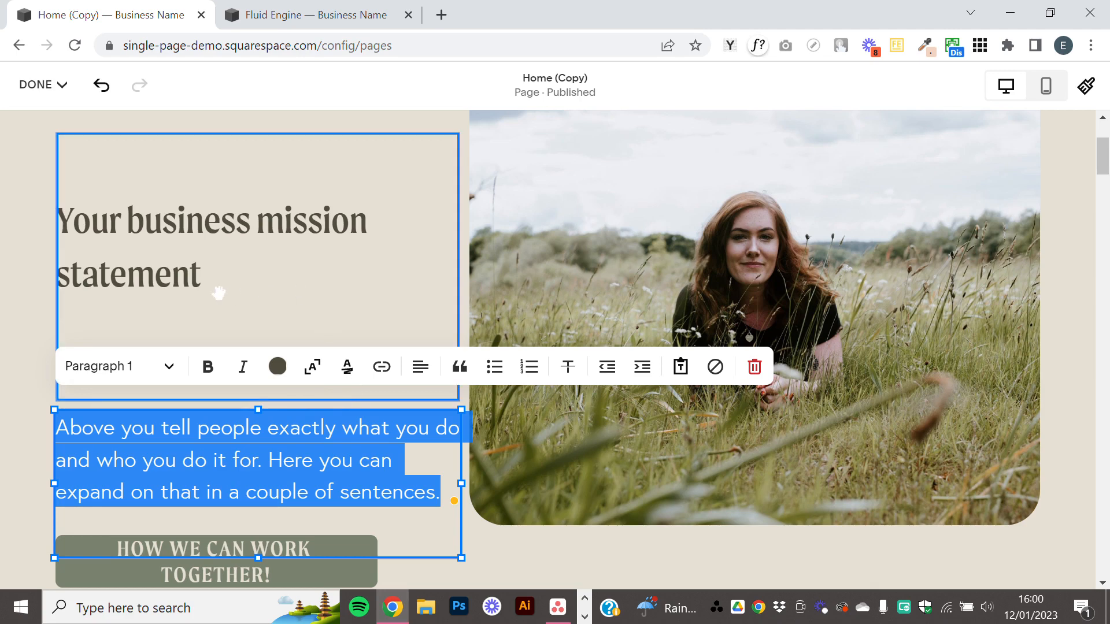
{"action": "left_click", "coordinate": [239, 286]}
{"action": "left_click", "coordinate": [232, 275]}
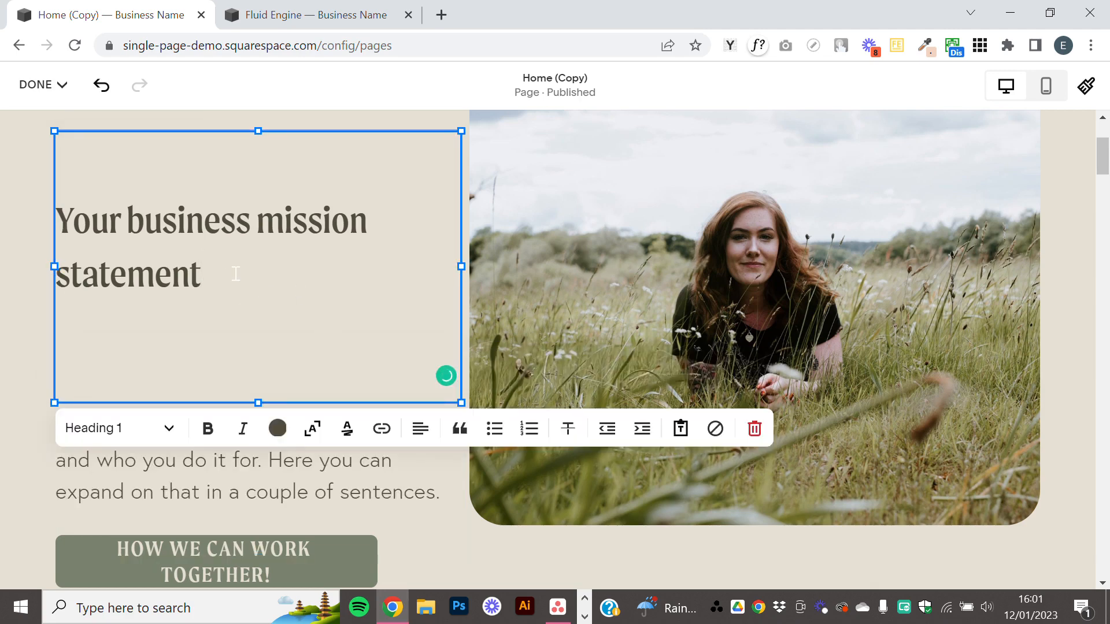
{"action": "key", "text": "Return"}
{"action": "key", "text": "ctrl+v"}
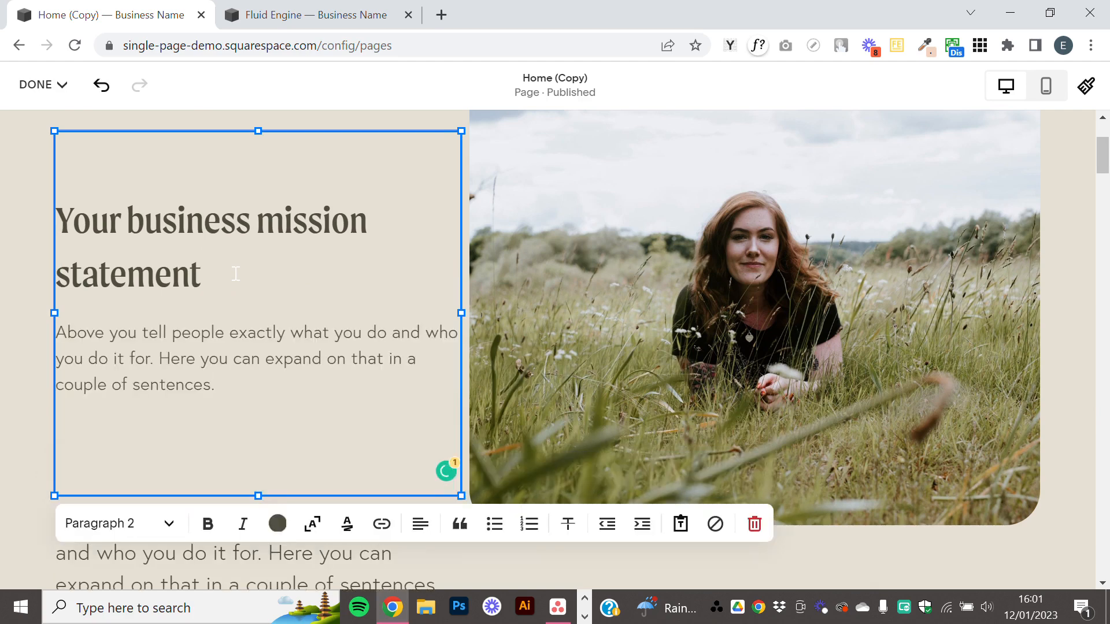
Set the pasted paragraph in the heading's text block to the Paragraph 1 style.
{"action": "triple_click", "coordinate": [126, 352]}
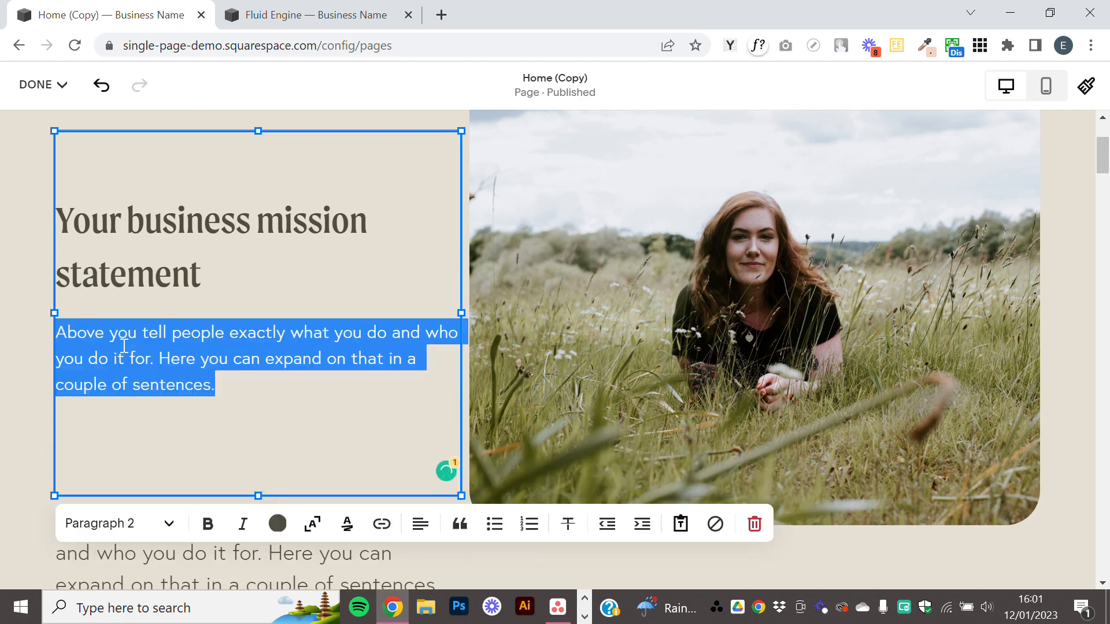
{"action": "left_click", "coordinate": [148, 539]}
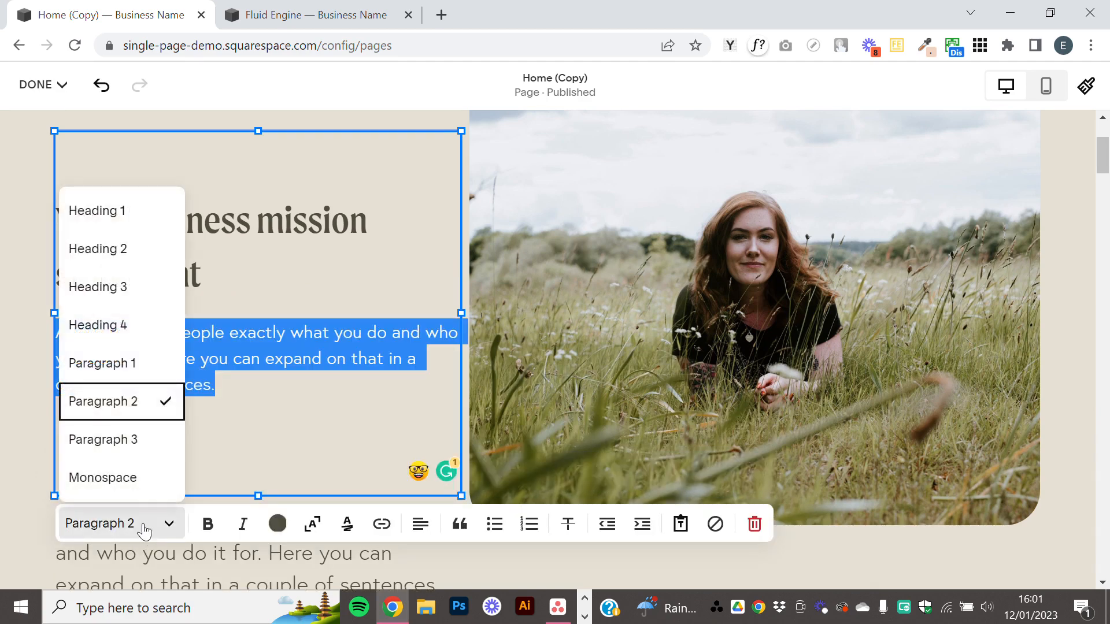
{"action": "left_click", "coordinate": [136, 364]}
{"action": "left_click", "coordinate": [289, 363]}
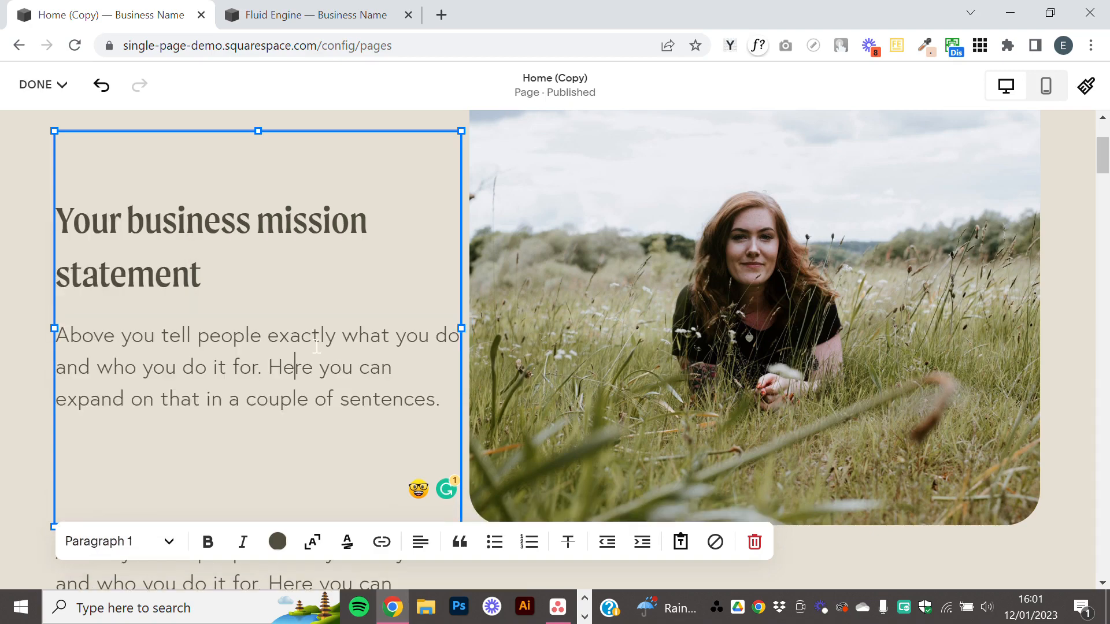
Delete the separate paragraph block above the "How we can work together!" button.
{"action": "scroll", "coordinate": [316, 346], "scroll_direction": "down", "scroll_amount": 3}
{"action": "left_click", "coordinate": [279, 441]}
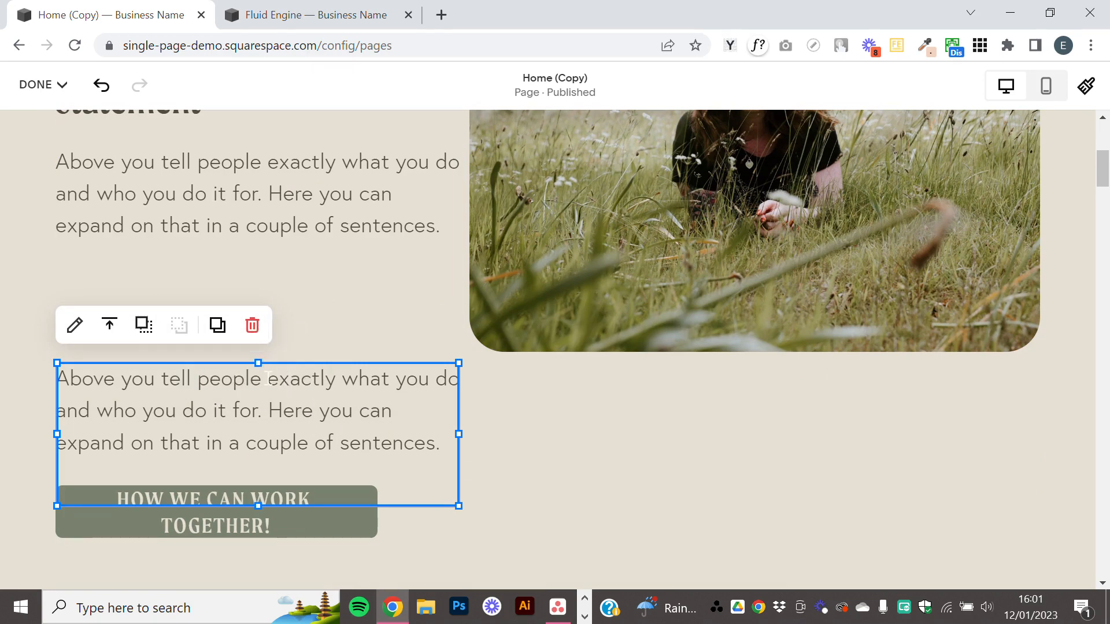
{"action": "left_click", "coordinate": [260, 333]}
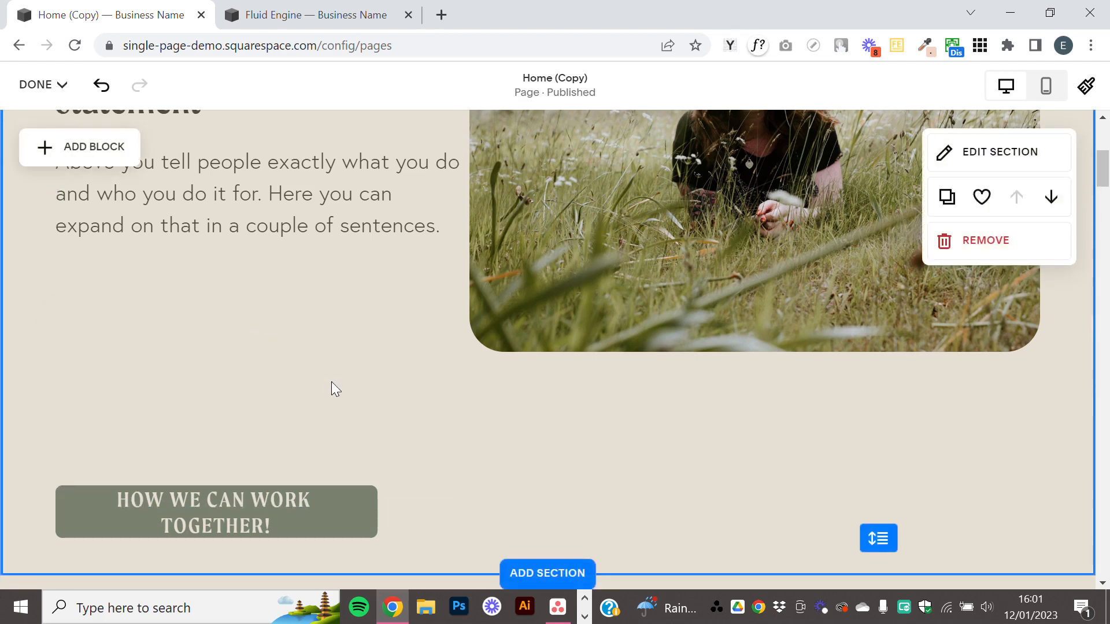
Remove the empty line below the paragraph in the combined heading and paragraph text block.
{"action": "scroll", "coordinate": [331, 381], "scroll_direction": "up", "scroll_amount": 2}
{"action": "scroll", "coordinate": [328, 375], "scroll_direction": "up", "scroll_amount": 4}
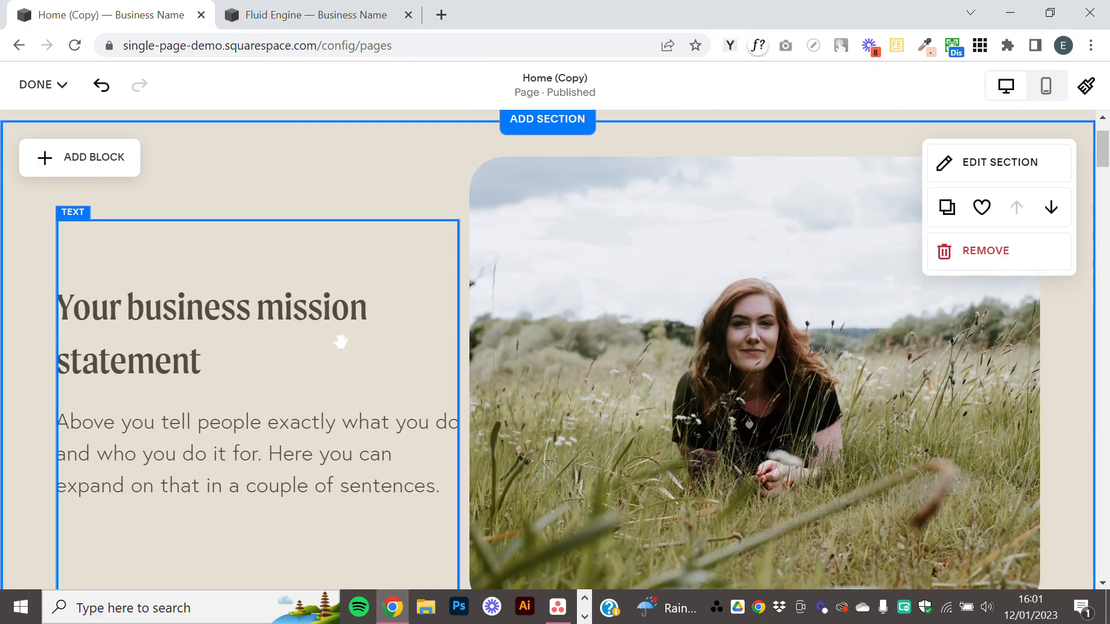
{"action": "scroll", "coordinate": [429, 425], "scroll_direction": "down", "scroll_amount": 5}
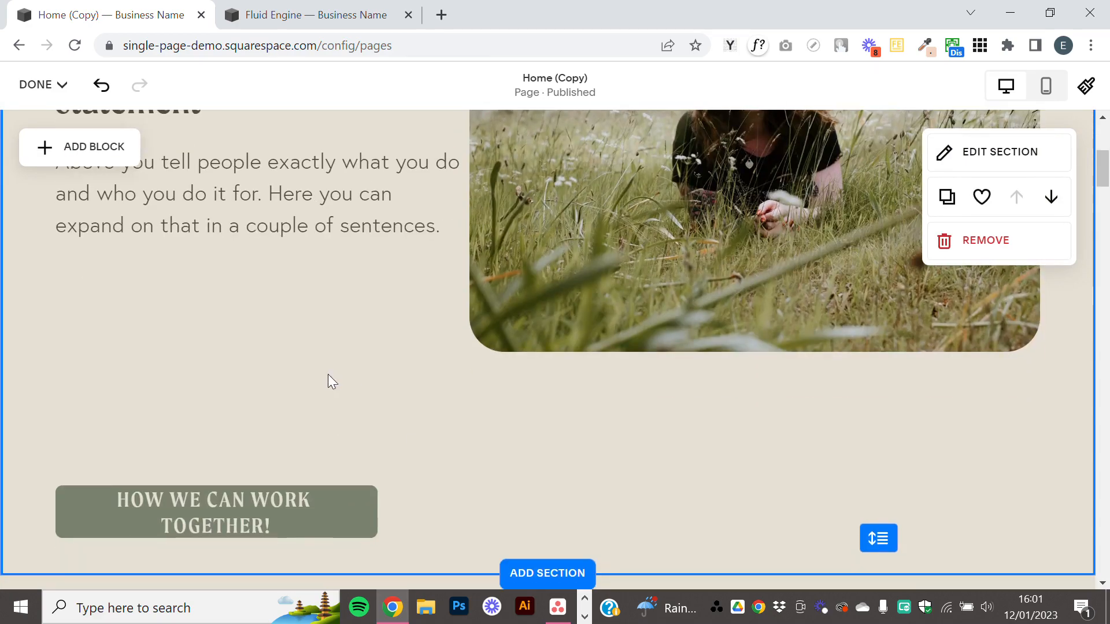
{"action": "scroll", "coordinate": [329, 379], "scroll_direction": "up", "scroll_amount": 6}
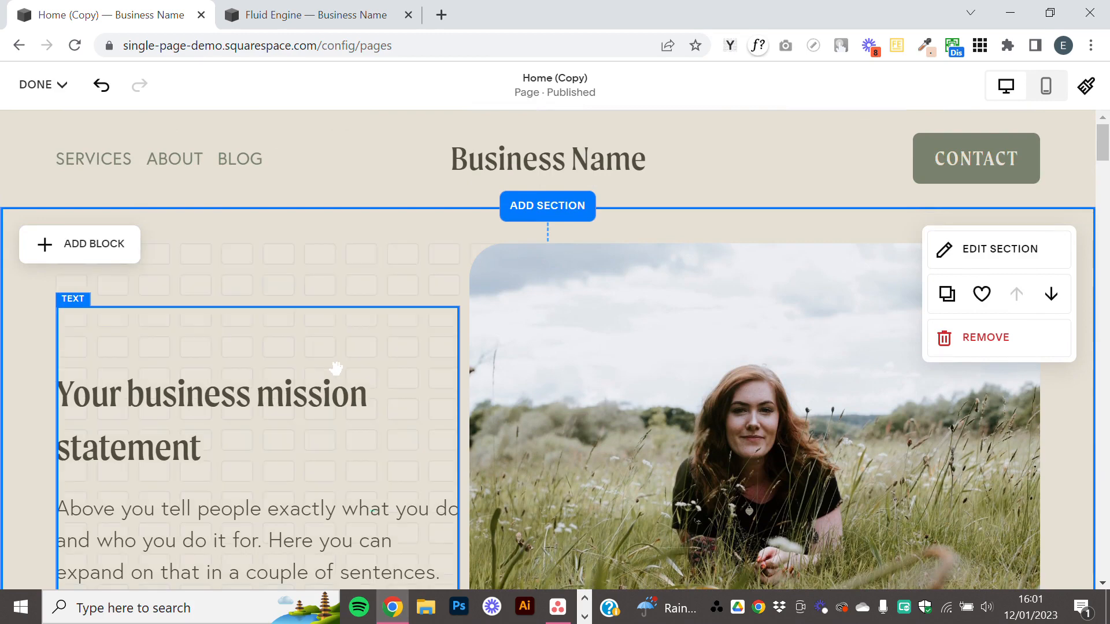
{"action": "scroll", "coordinate": [336, 368], "scroll_direction": "down", "scroll_amount": 3}
{"action": "left_click", "coordinate": [249, 343]}
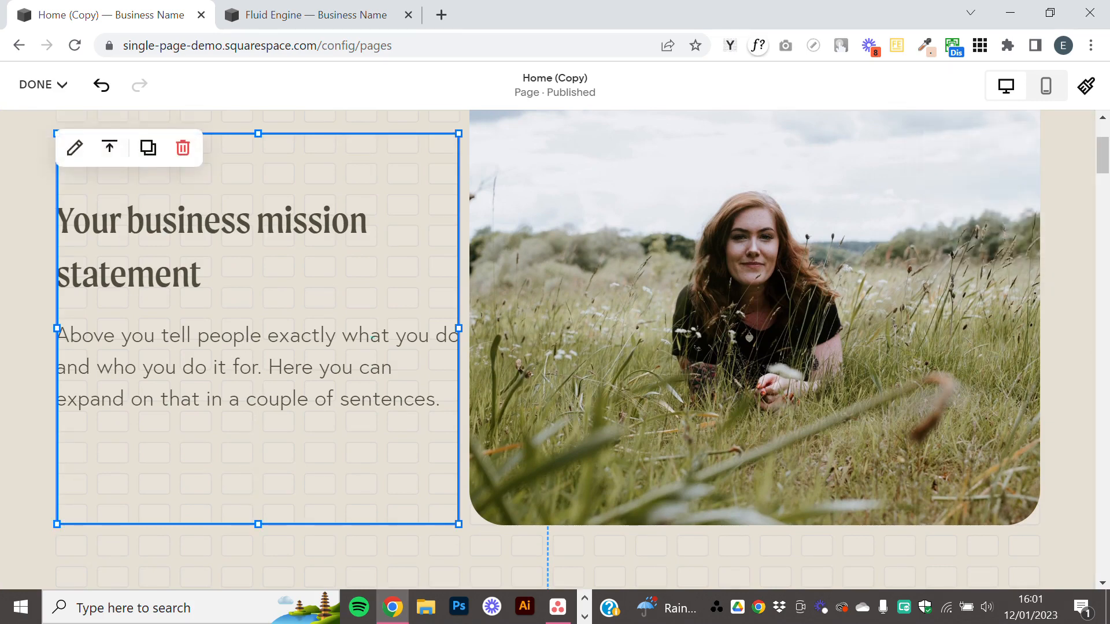
{"action": "left_click_drag", "start_coordinate": [373, 337], "coordinate": [373, 338]}
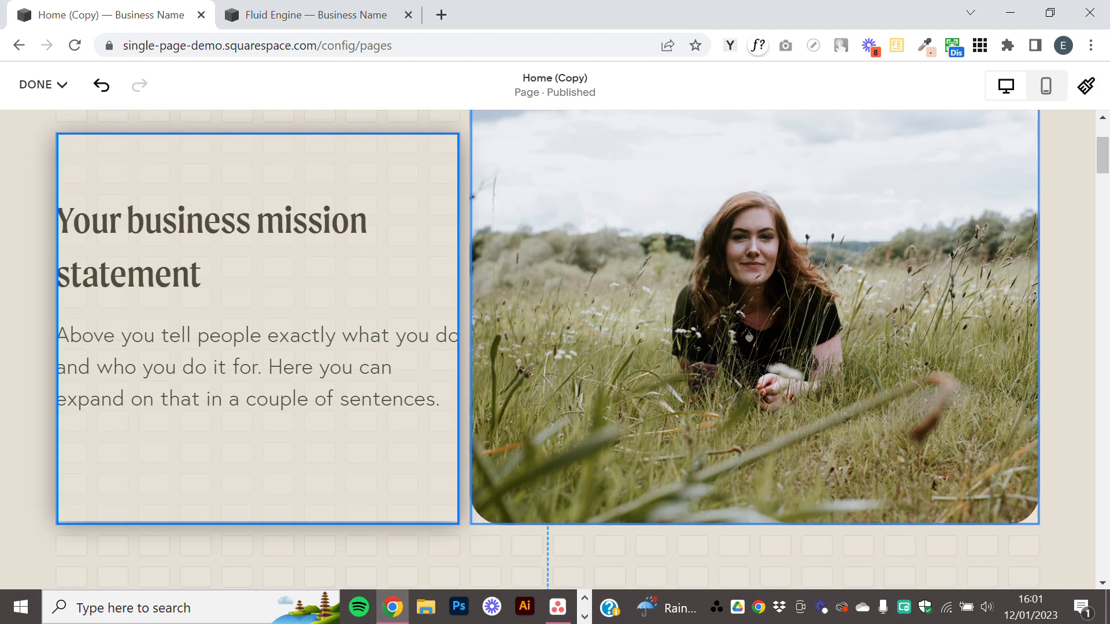
{"action": "left_click_drag", "start_coordinate": [373, 338], "coordinate": [373, 339]}
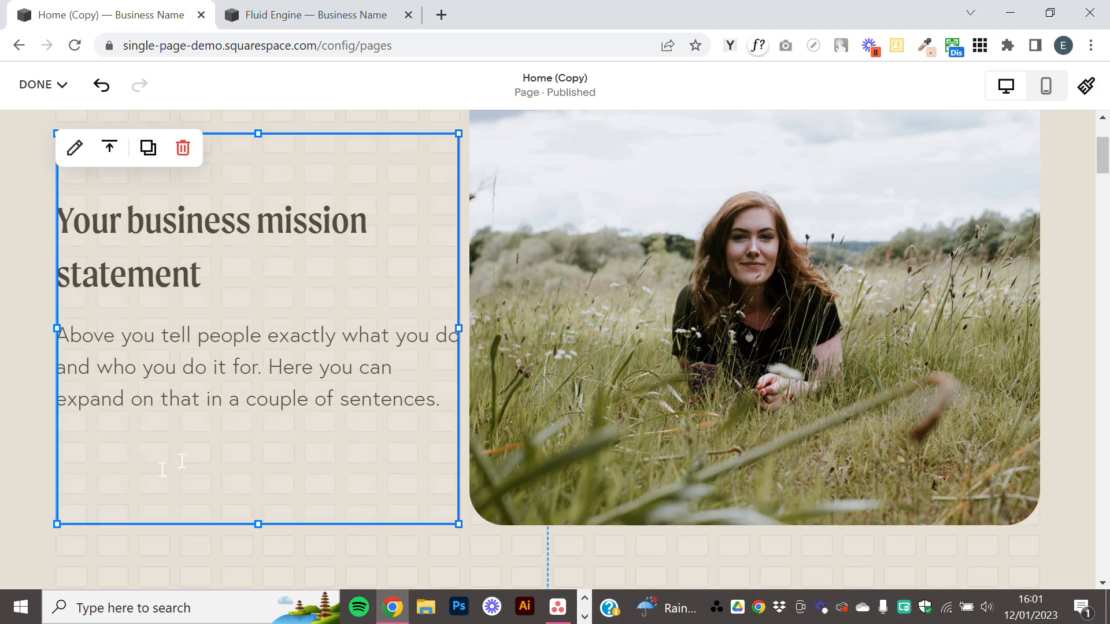
{"action": "left_click", "coordinate": [85, 495]}
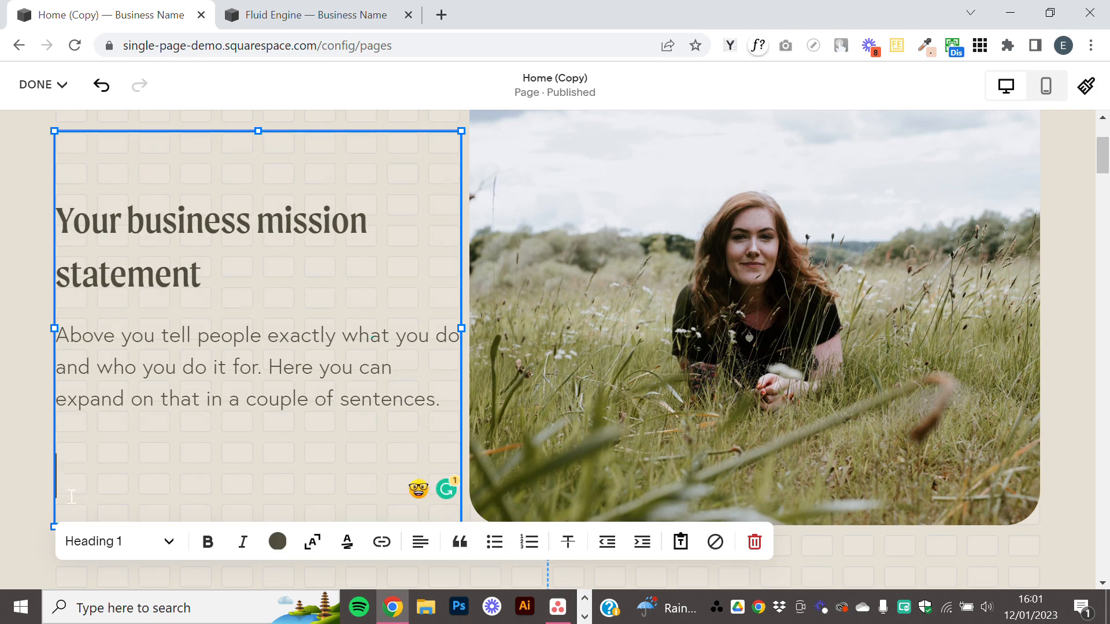
{"action": "key", "text": "BackSpace"}
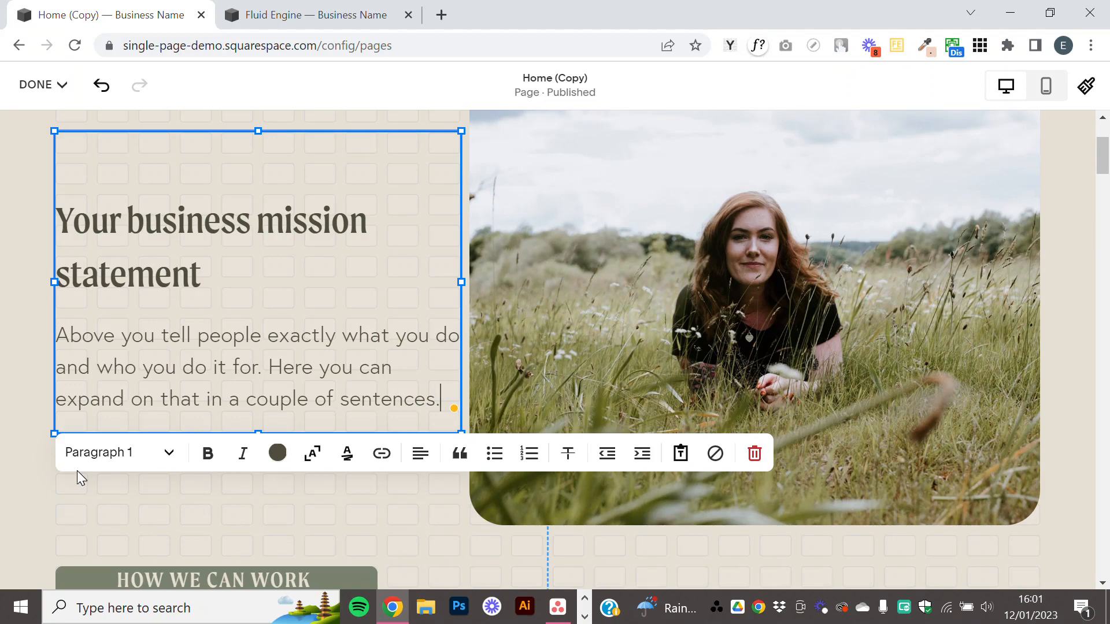
Remove the empty line above the heading in the combined text block.
{"action": "left_click_drag", "start_coordinate": [254, 168], "coordinate": [254, 167]}
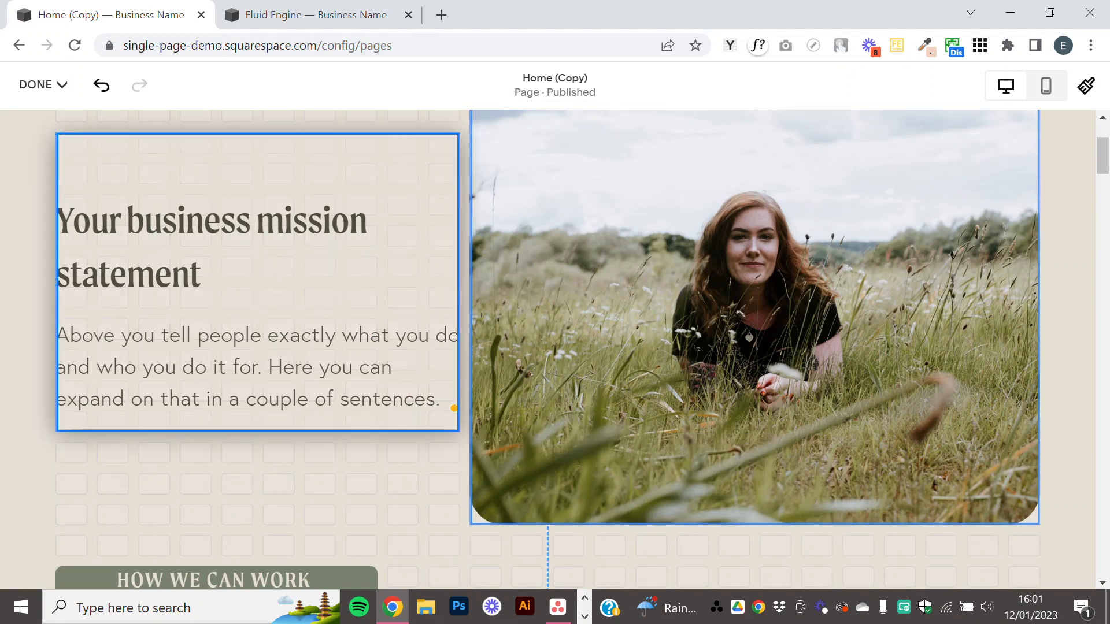
{"action": "left_click_drag", "start_coordinate": [149, 196], "coordinate": [149, 196]}
{"action": "left_click", "coordinate": [127, 160]}
{"action": "left_click", "coordinate": [88, 158]}
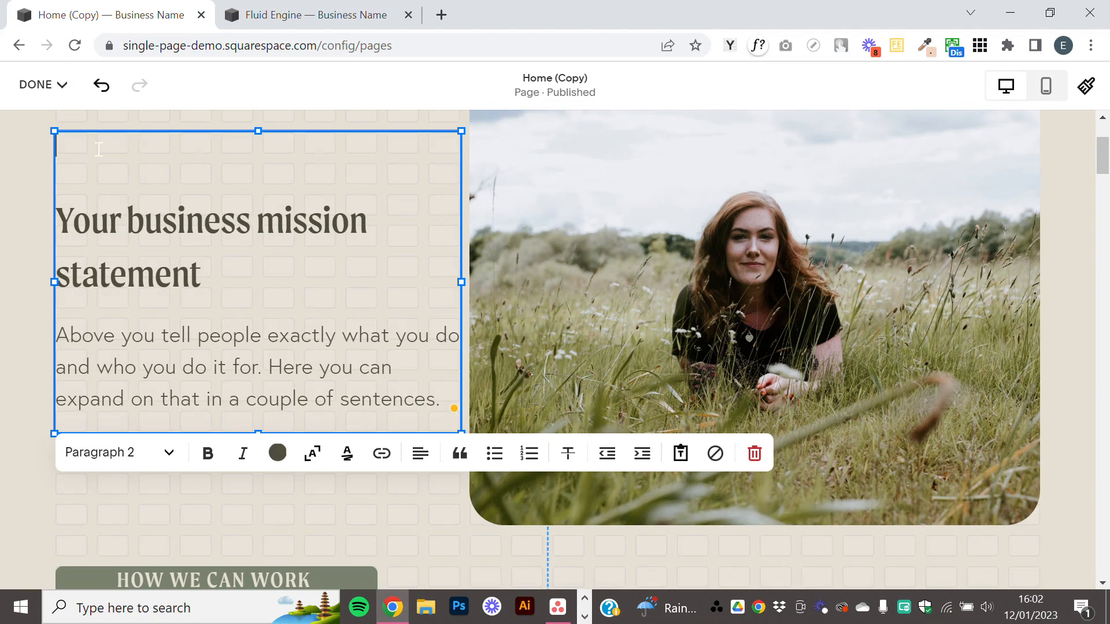
{"action": "key", "text": "Delete"}
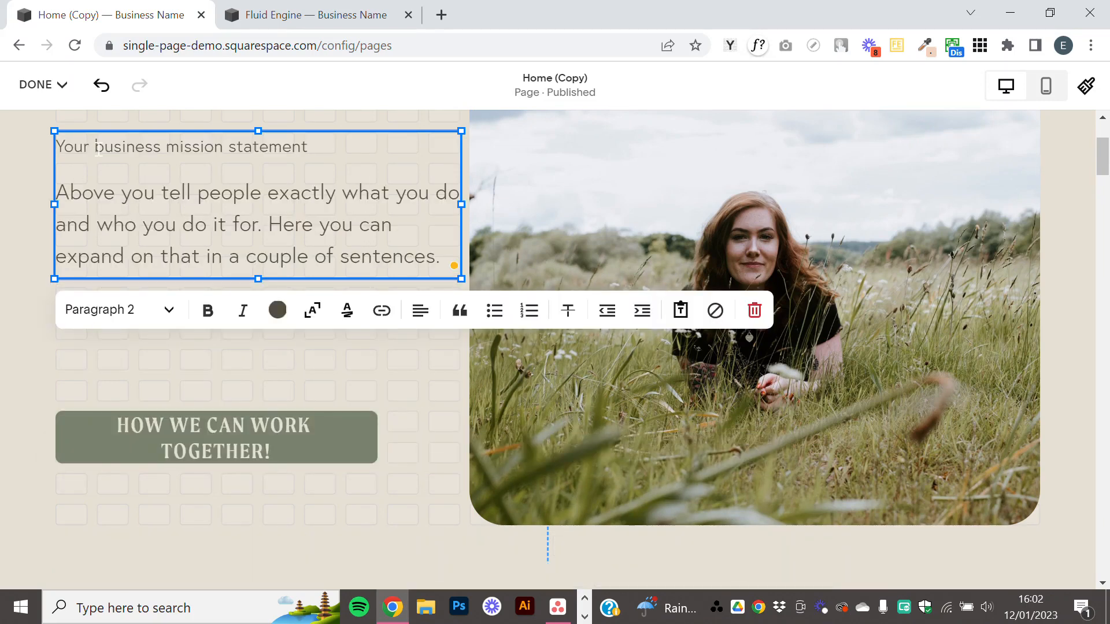
Set "Your business mission statement" to the Heading 1 style and leave the text block.
{"action": "triple_click", "coordinate": [98, 150]}
{"action": "left_click", "coordinate": [107, 310]}
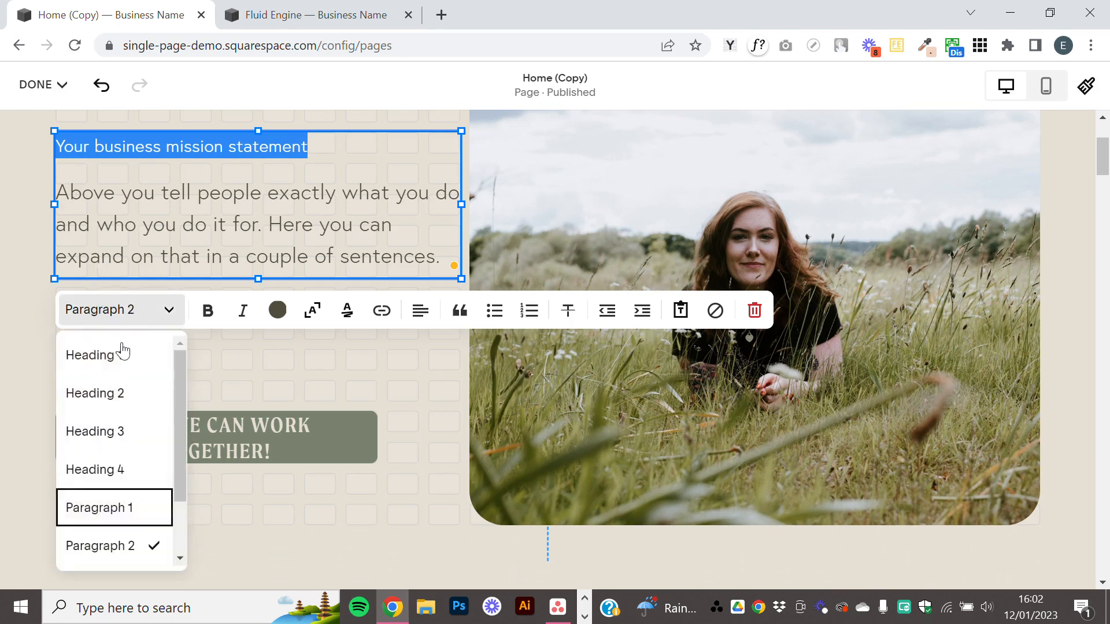
{"action": "left_click", "coordinate": [122, 354]}
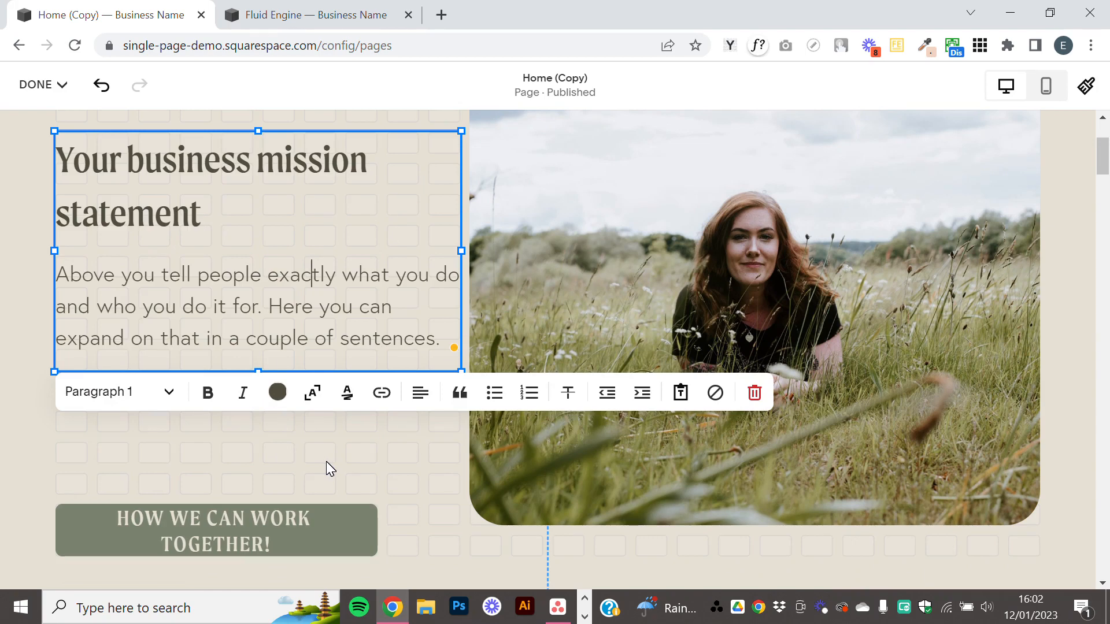
{"action": "left_click", "coordinate": [380, 471]}
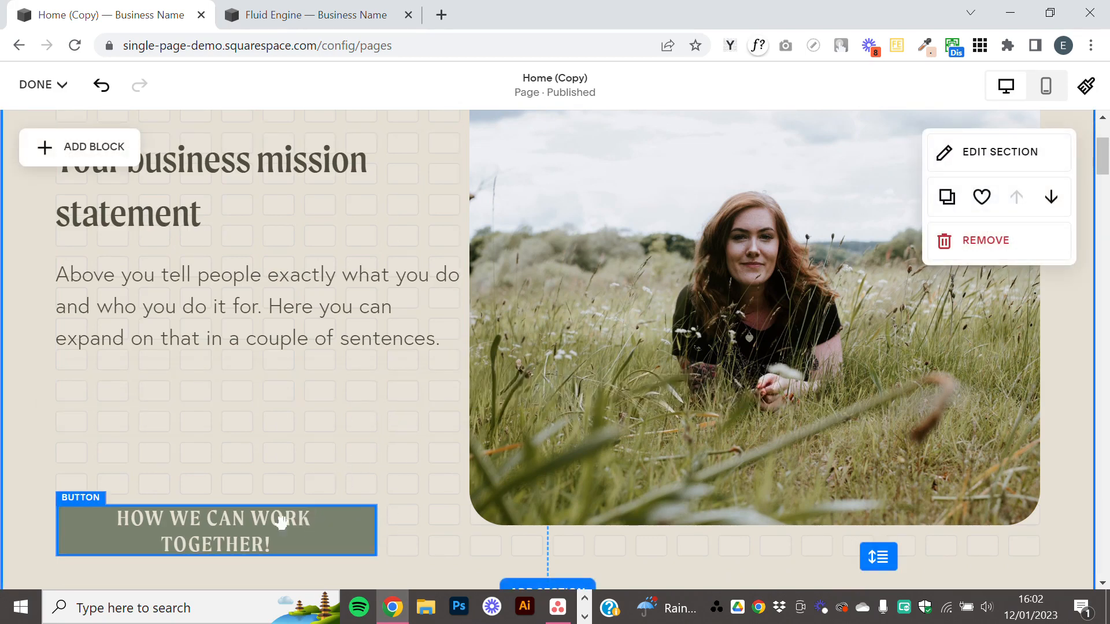
Move the "How we can work together!" button up directly below the paragraph and resize it to the text block's width.
{"action": "left_click_drag", "start_coordinate": [305, 527], "coordinate": [308, 406]}
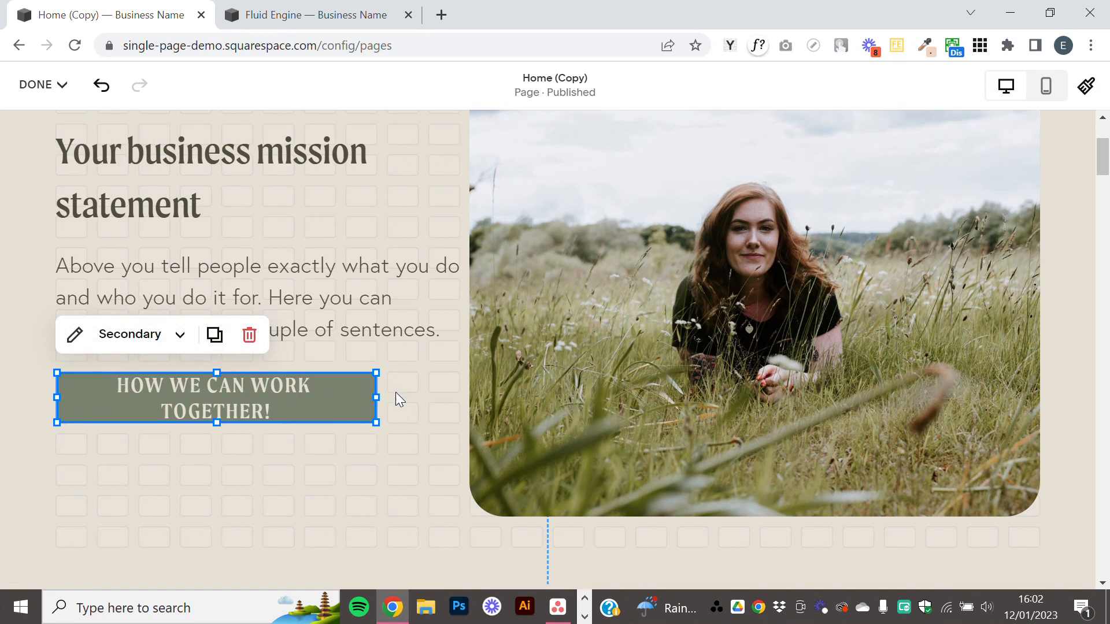
{"action": "left_click_drag", "start_coordinate": [376, 397], "coordinate": [1038, 397]}
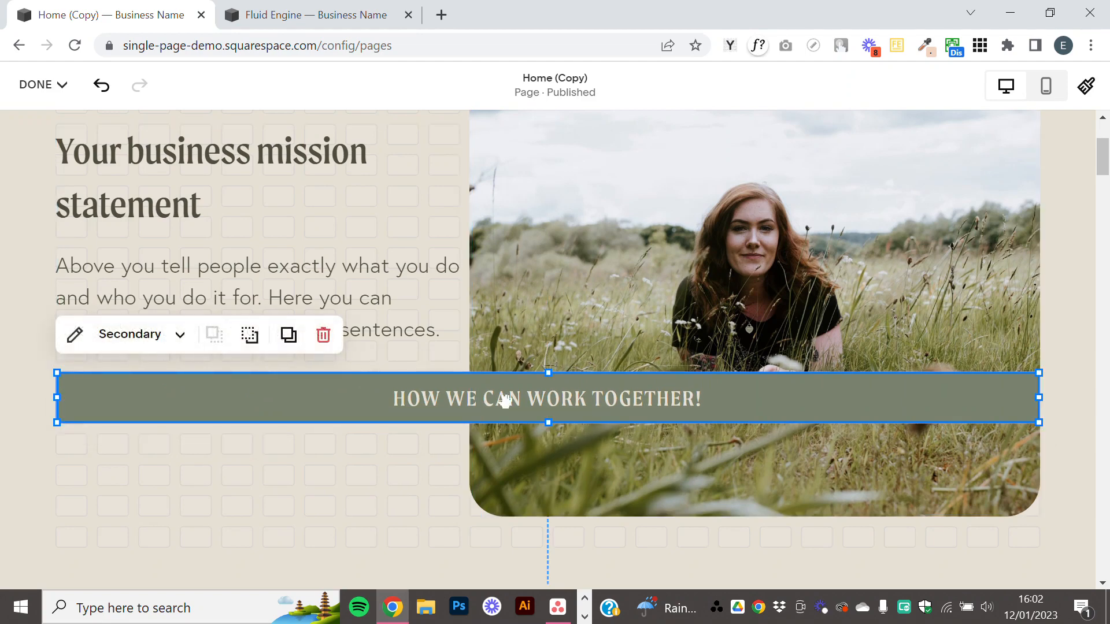
{"action": "mouse_move", "coordinate": [548, 422]}
{"action": "left_mouse_down"}
{"action": "mouse_move", "coordinate": [548, 536]}
{"action": "mouse_move", "coordinate": [548, 422]}
{"action": "left_mouse_up"}
{"action": "left_click_drag", "start_coordinate": [1039, 397], "coordinate": [458, 397]}
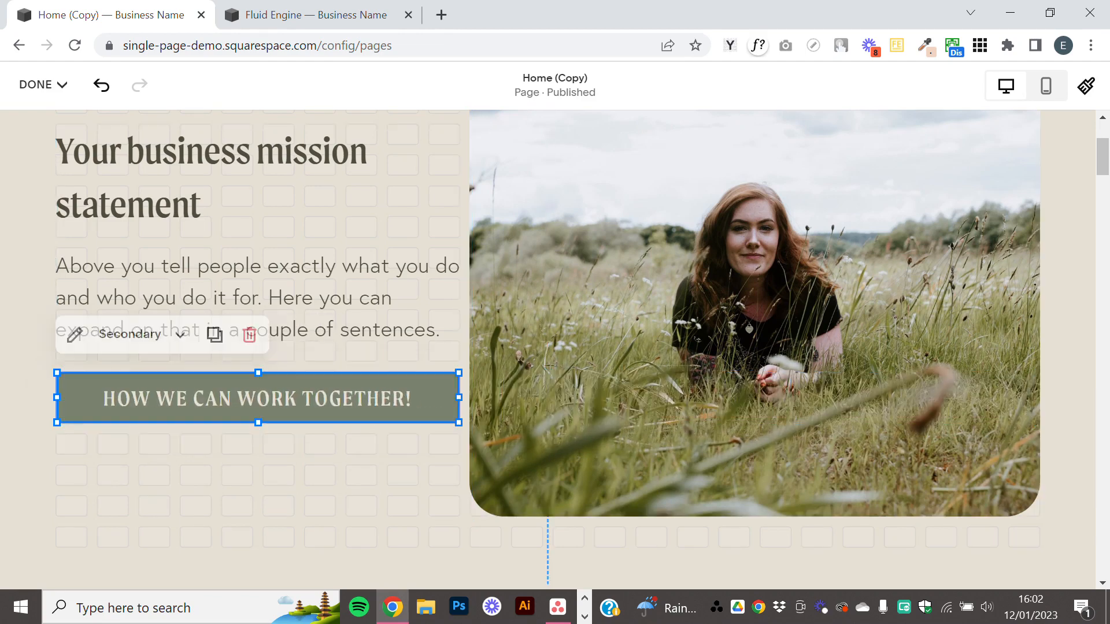
Compare the Fit and Fill options in the button's design settings and set the button to Fit.
{"action": "left_click", "coordinate": [75, 338]}
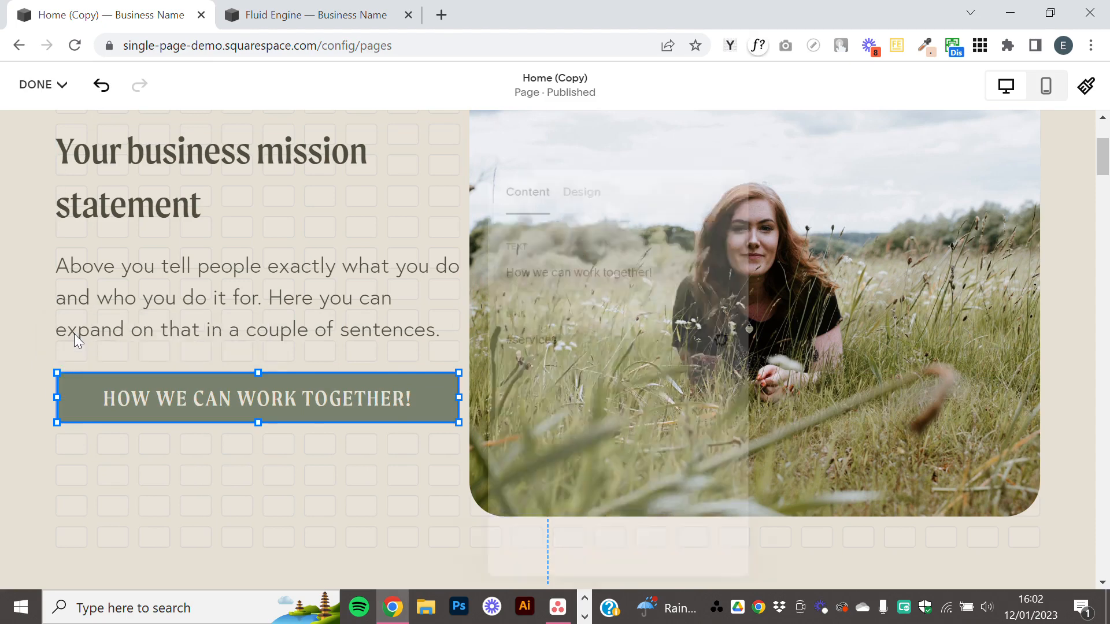
{"action": "left_click", "coordinate": [580, 195]}
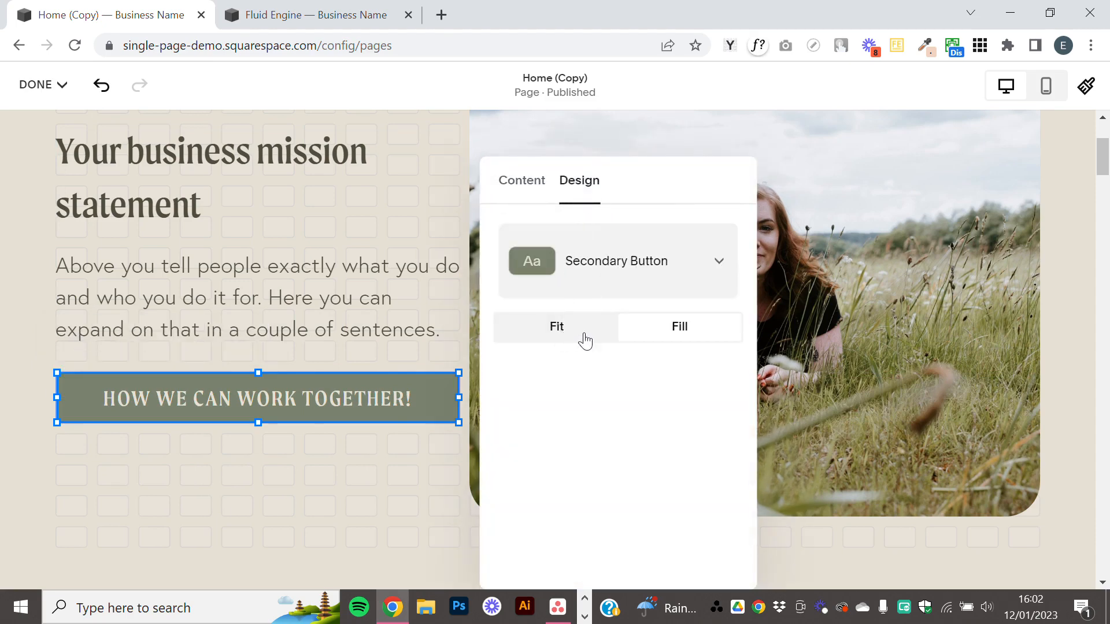
{"action": "left_click", "coordinate": [558, 346]}
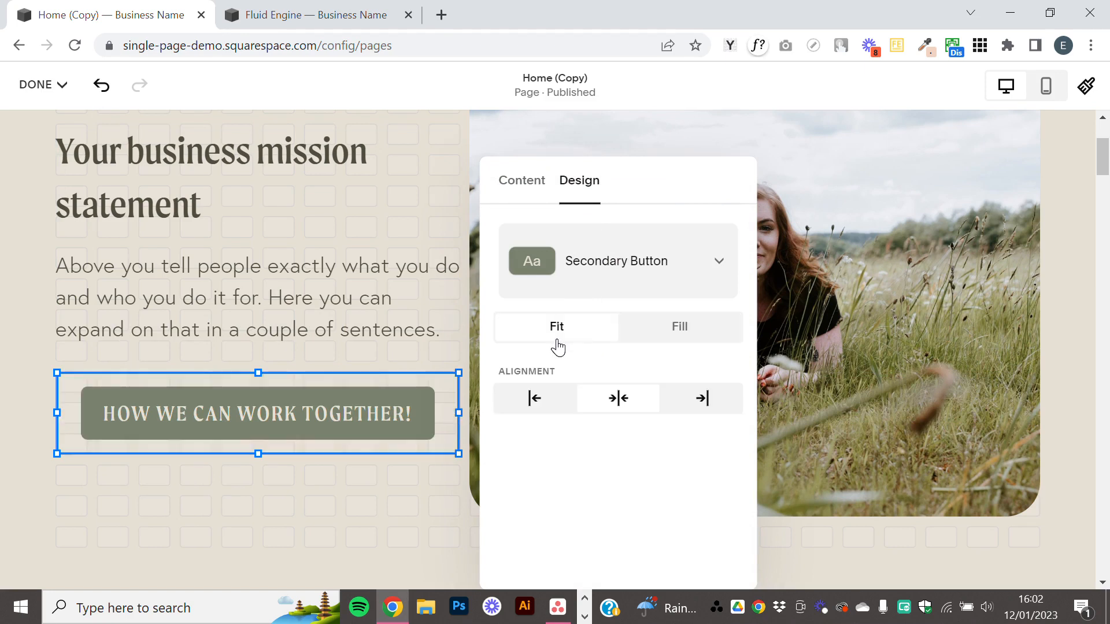
{"action": "left_click", "coordinate": [702, 336]}
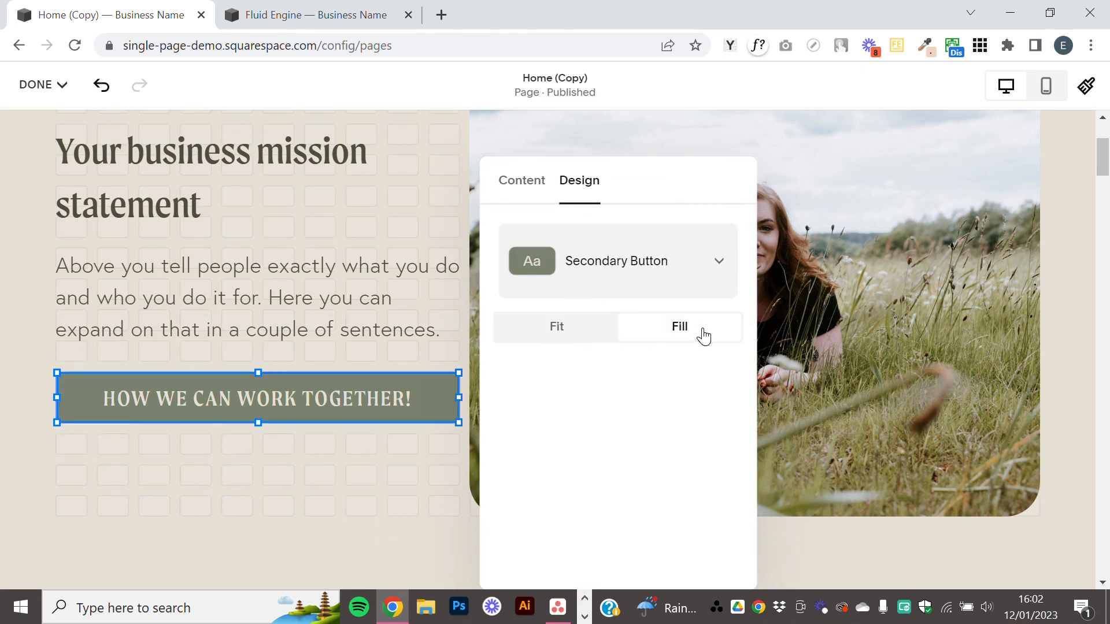
{"action": "left_click", "coordinate": [545, 334]}
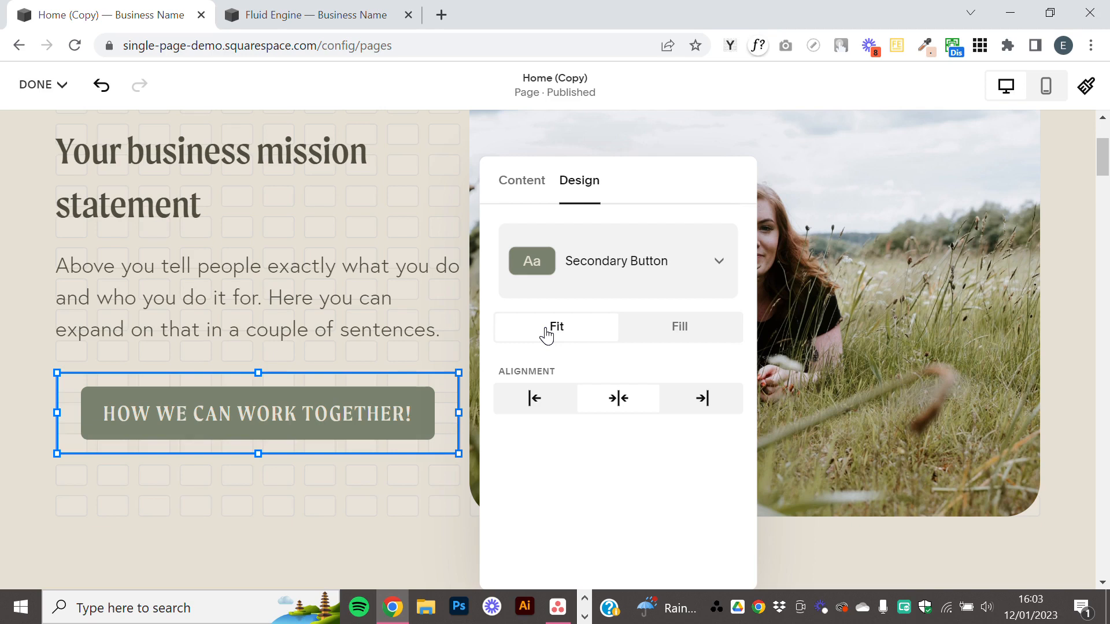
{"action": "left_click", "coordinate": [679, 325]}
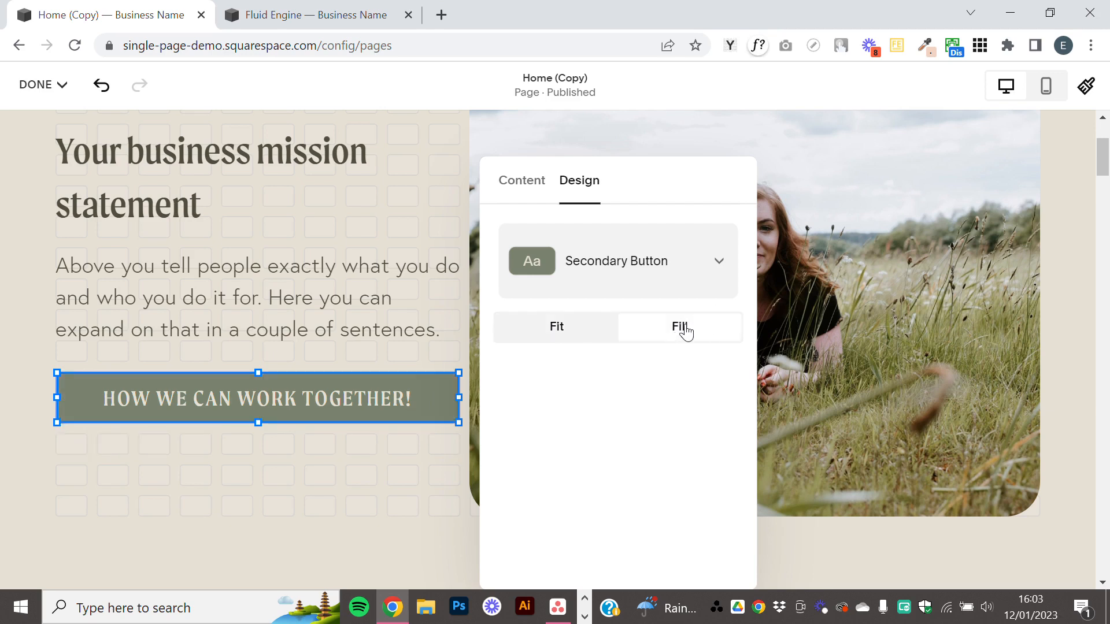
{"action": "left_click", "coordinate": [565, 330]}
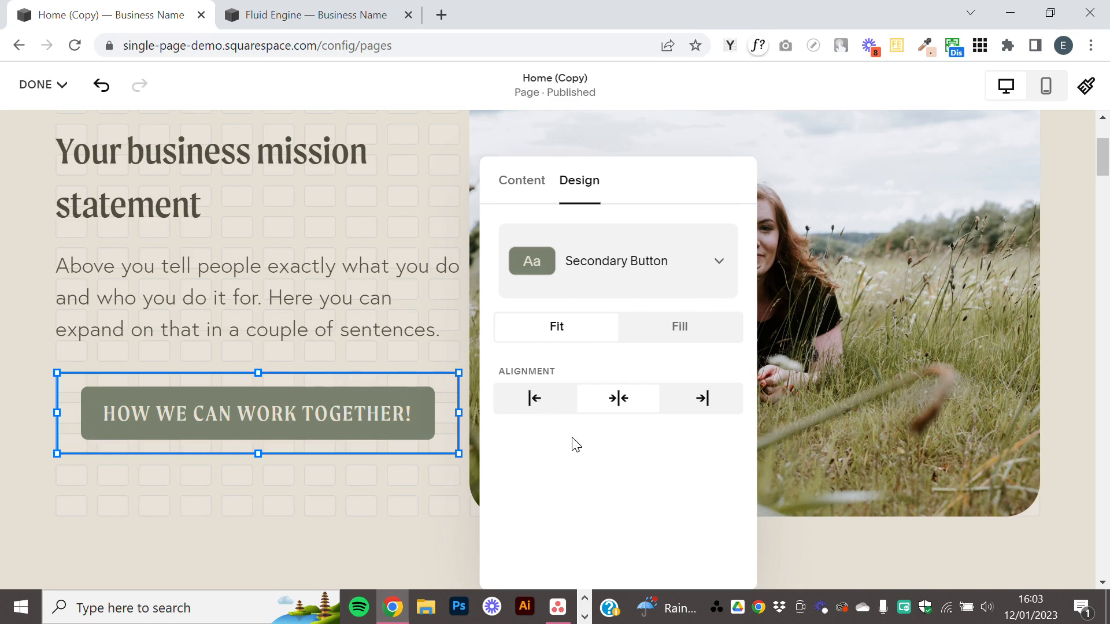
Try right alignment for the button, align it left within its block, and close the button's settings.
{"action": "left_click", "coordinate": [533, 400]}
{"action": "left_click", "coordinate": [702, 407]}
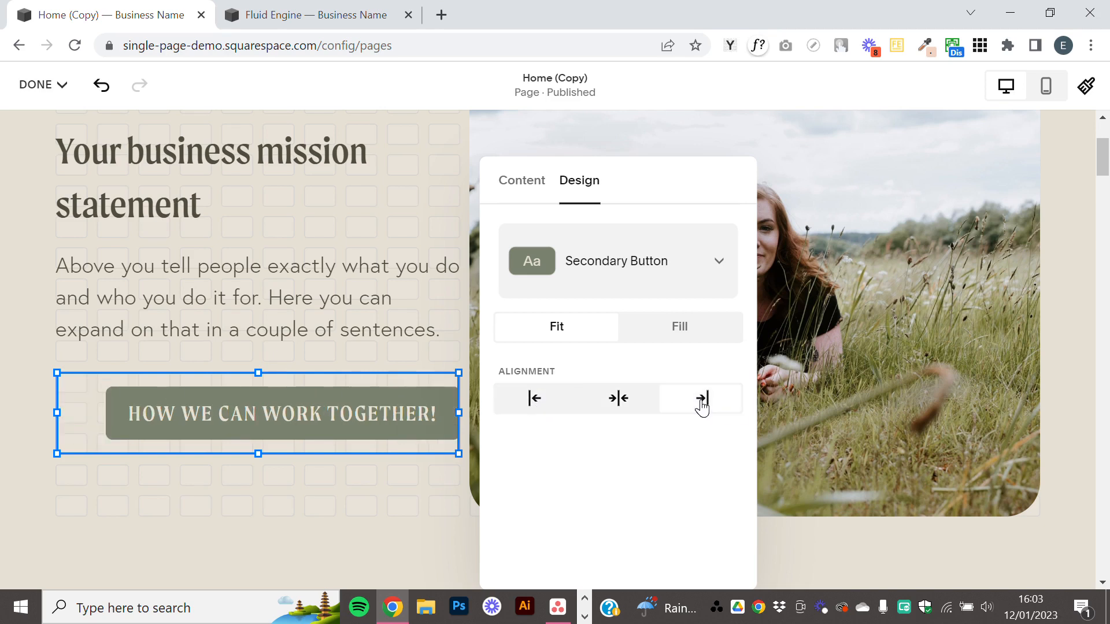
{"action": "left_click", "coordinate": [530, 405]}
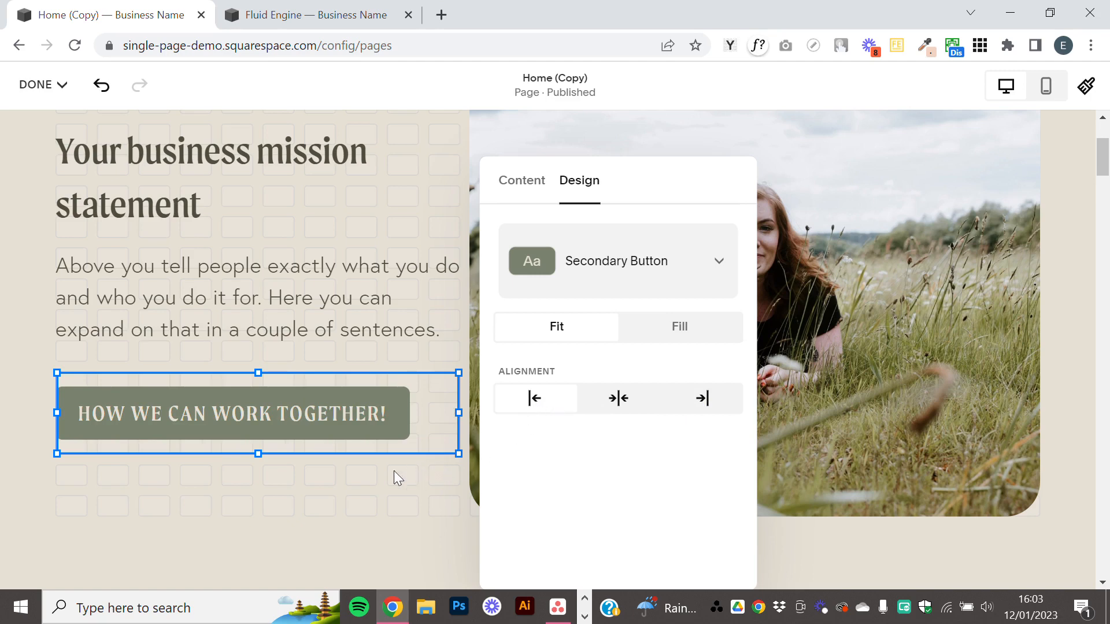
{"action": "left_click", "coordinate": [344, 488]}
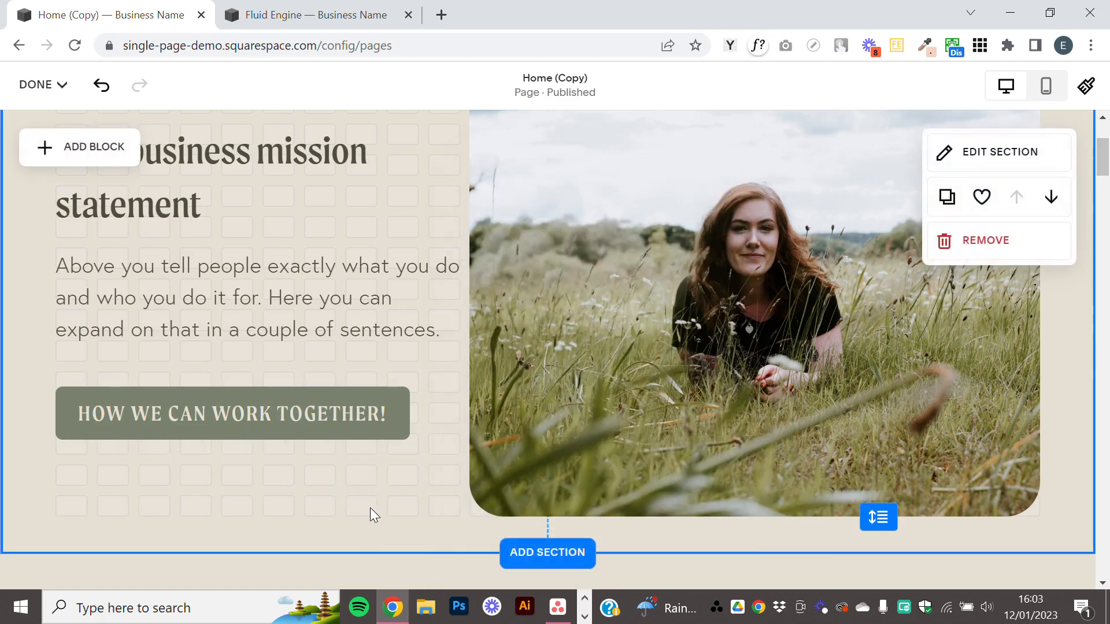
Examine how the text, image and button blocks line up in the section's desktop layout.
{"action": "scroll", "coordinate": [231, 405], "scroll_direction": "up", "scroll_amount": 1}
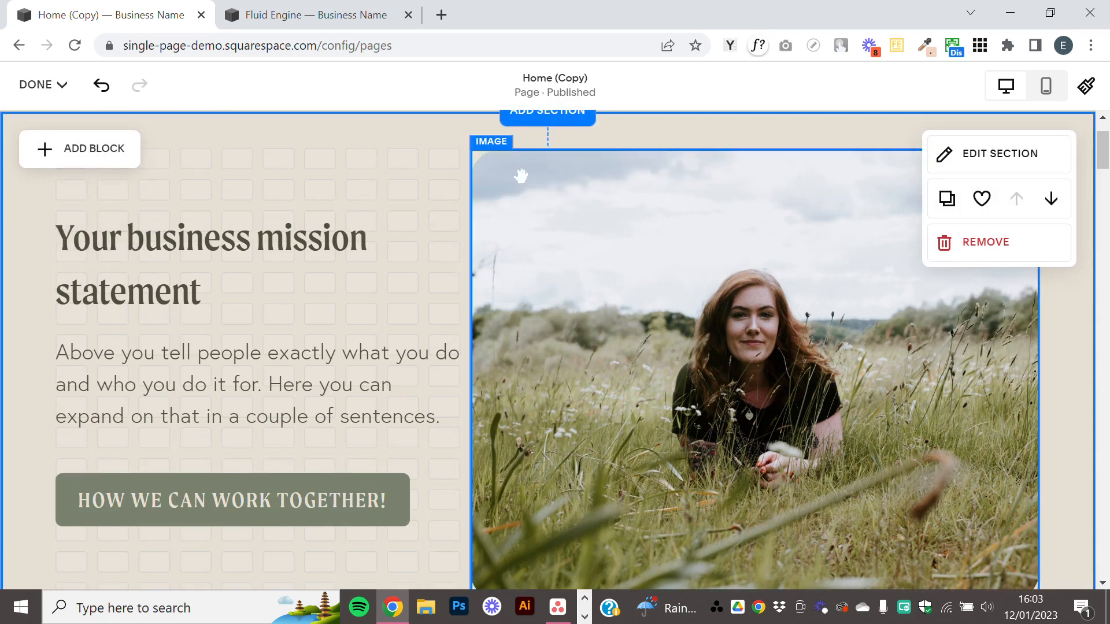
{"action": "scroll", "coordinate": [515, 179], "scroll_direction": "down", "scroll_amount": 3}
{"action": "scroll", "coordinate": [514, 289], "scroll_direction": "up", "scroll_amount": 4}
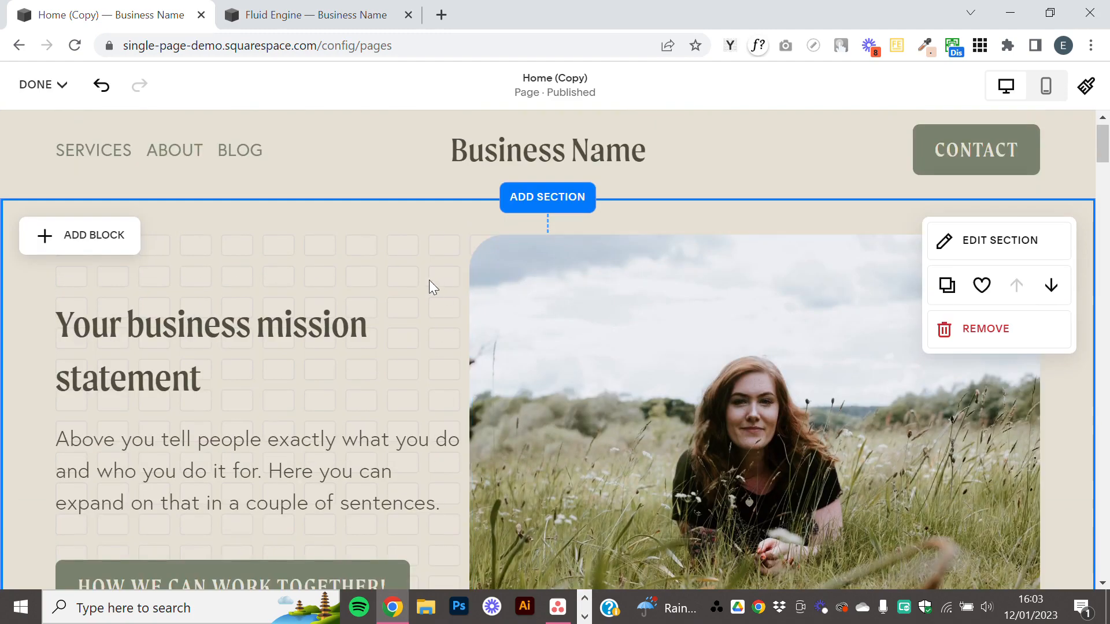
{"action": "left_click", "coordinate": [353, 301]}
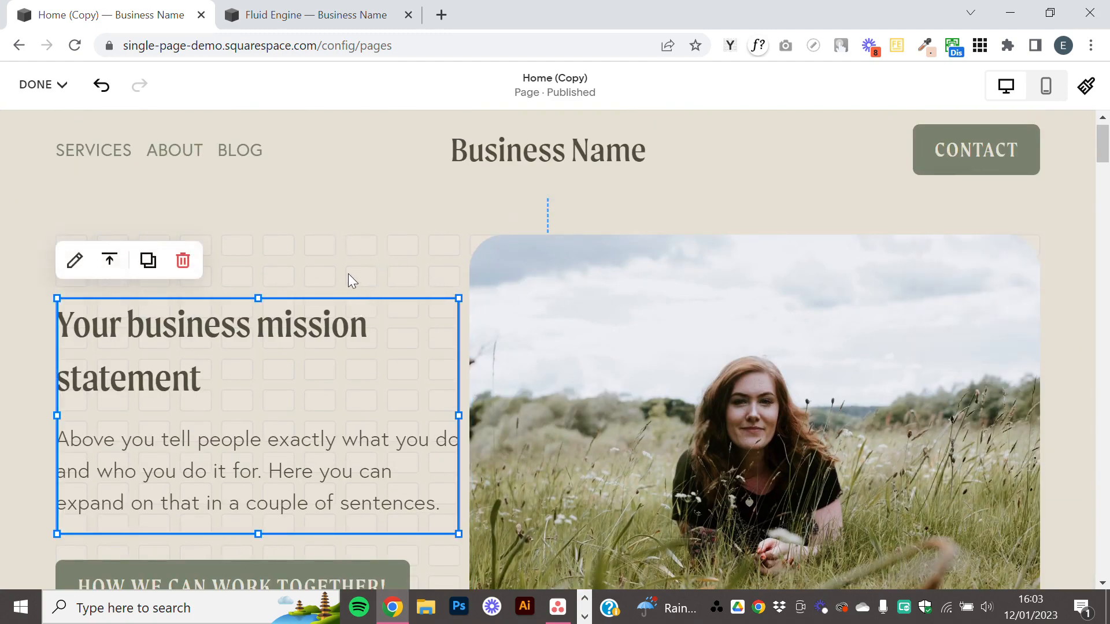
{"action": "scroll", "coordinate": [337, 389], "scroll_direction": "down", "scroll_amount": 4}
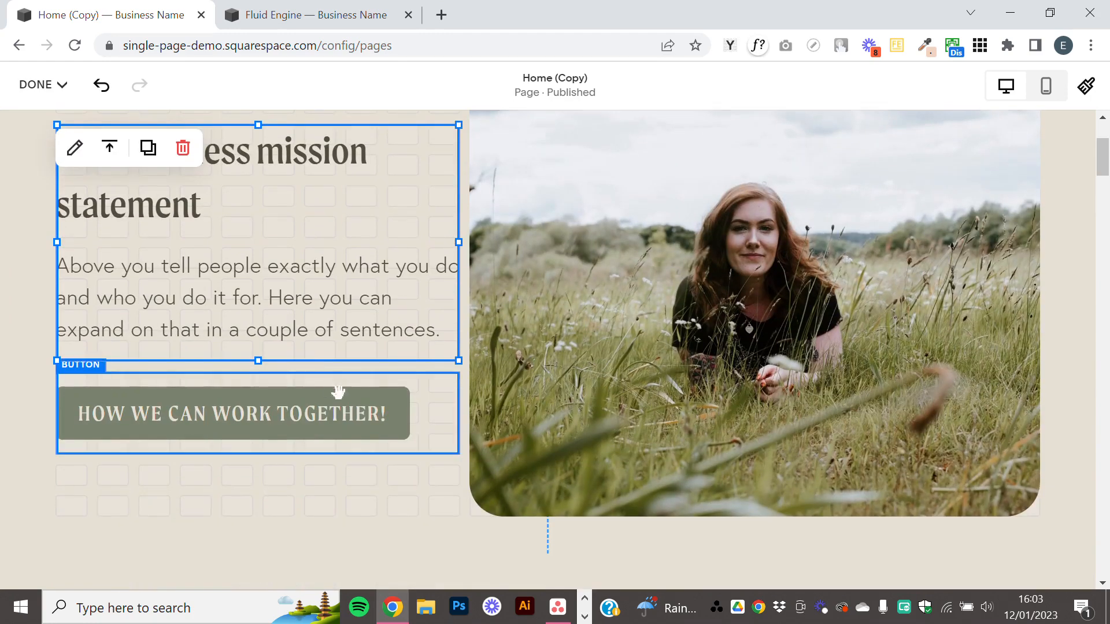
{"action": "left_click", "coordinate": [500, 359]}
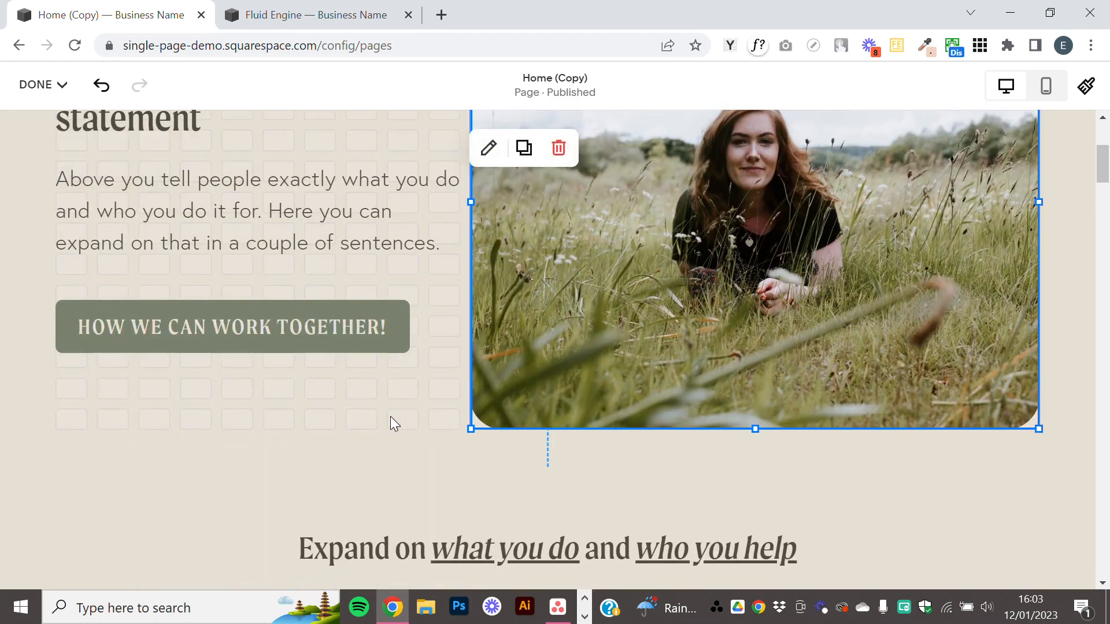
{"action": "left_click", "coordinate": [406, 346]}
{"action": "scroll", "coordinate": [407, 347], "scroll_direction": "up", "scroll_amount": 1}
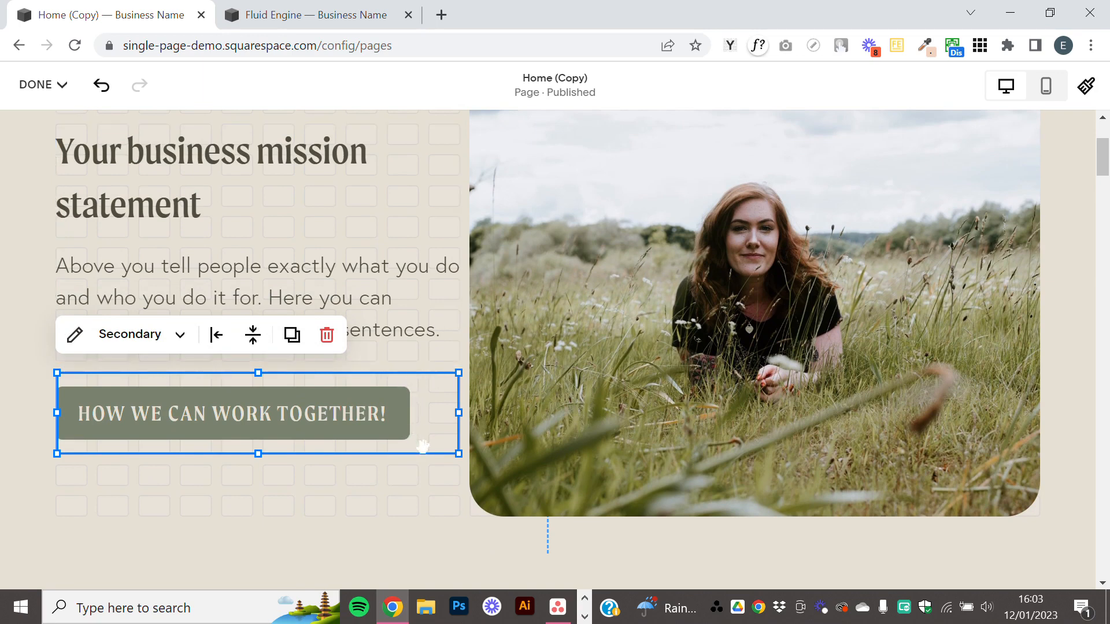
Try extending the image one grid row downward, and bring its lower edge back to the original row.
{"action": "left_click_drag", "start_coordinate": [771, 516], "coordinate": [755, 545]}
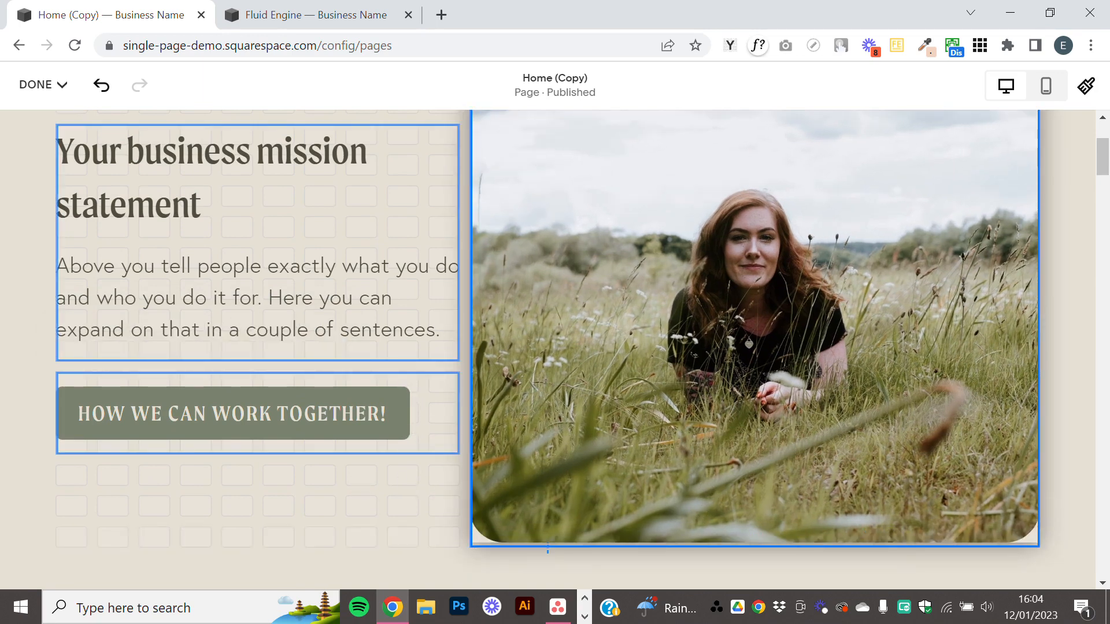
{"action": "left_click", "coordinate": [420, 523]}
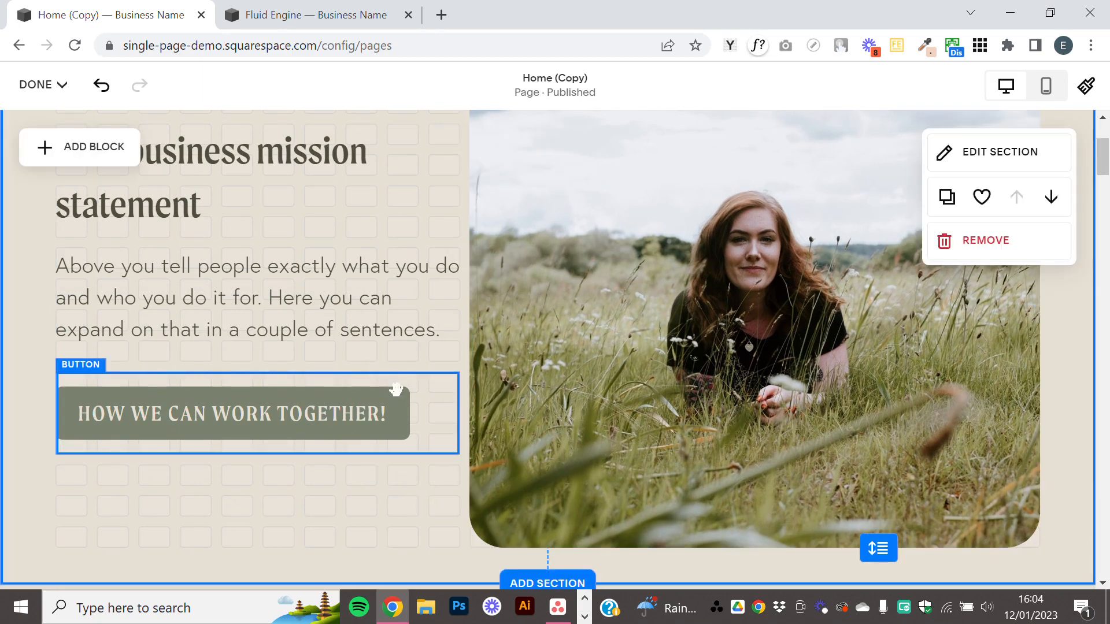
{"action": "left_click_drag", "start_coordinate": [362, 398], "coordinate": [377, 416]}
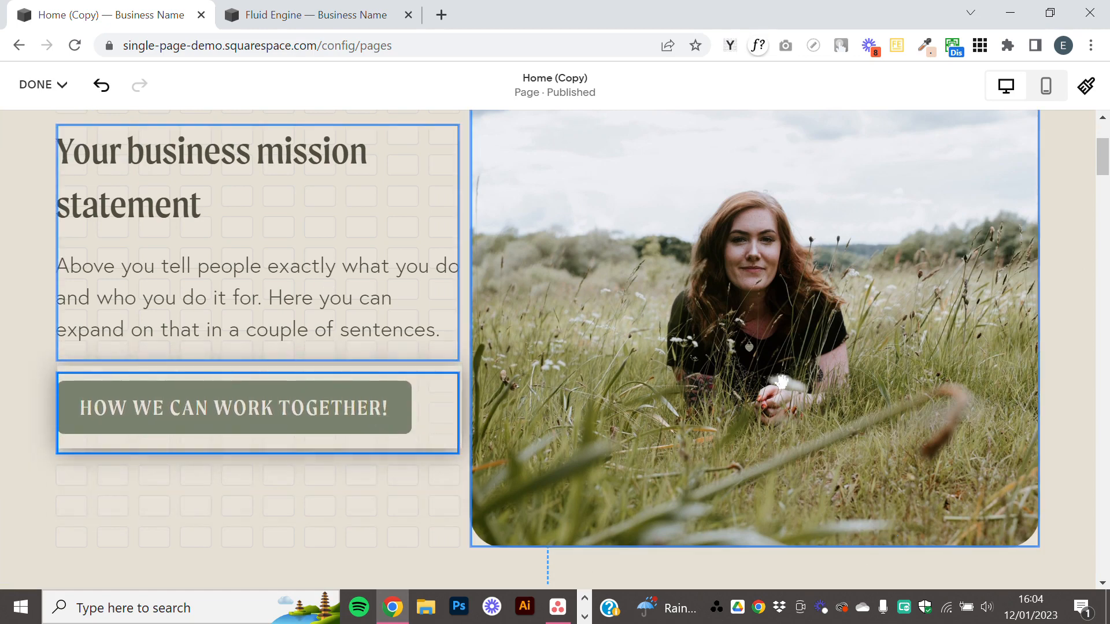
{"action": "left_click_drag", "start_coordinate": [782, 381], "coordinate": [786, 379]}
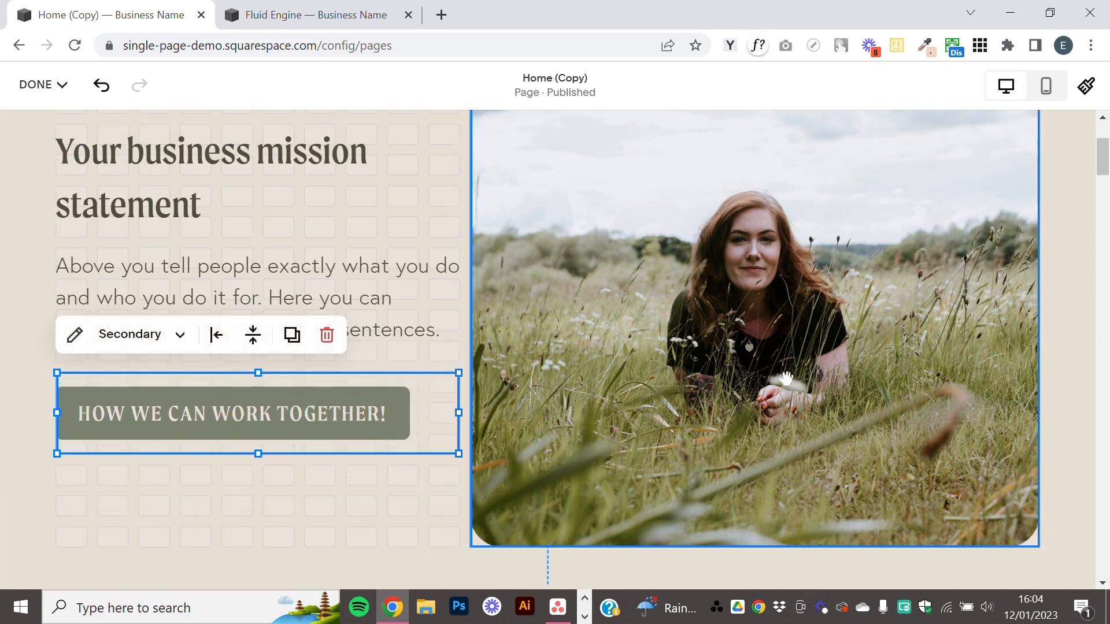
{"action": "left_click", "coordinate": [746, 519]}
{"action": "left_click_drag", "start_coordinate": [755, 547], "coordinate": [755, 508]}
{"action": "scroll", "coordinate": [665, 486], "scroll_direction": "up", "scroll_amount": 3}
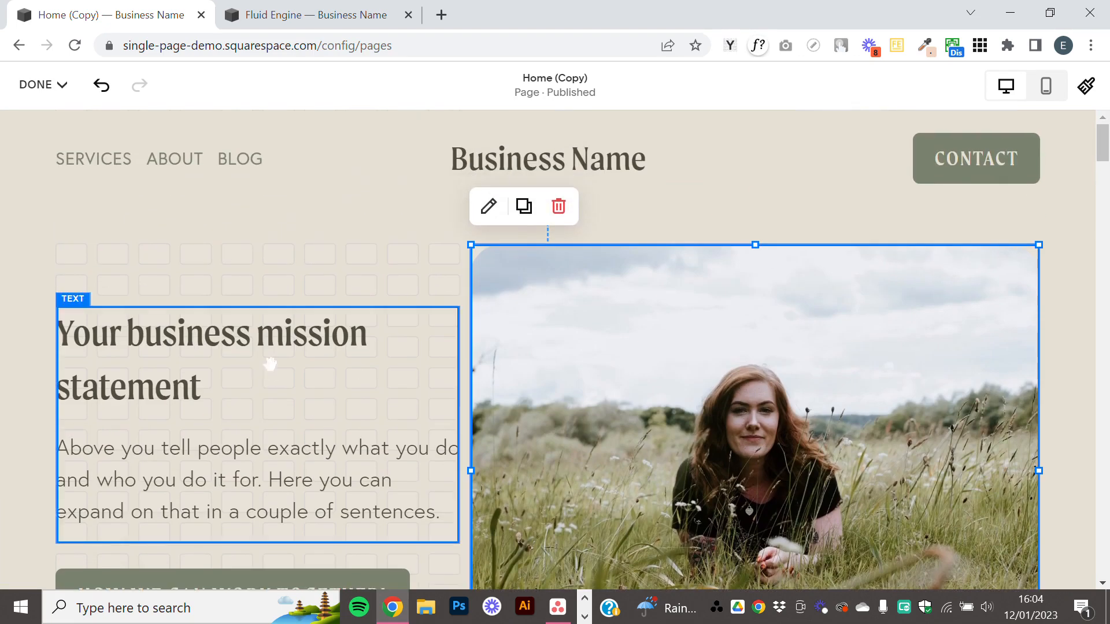
Shorten the section's grid to trim the spare row beneath the image.
{"action": "scroll", "coordinate": [309, 305], "scroll_direction": "down", "scroll_amount": 4}
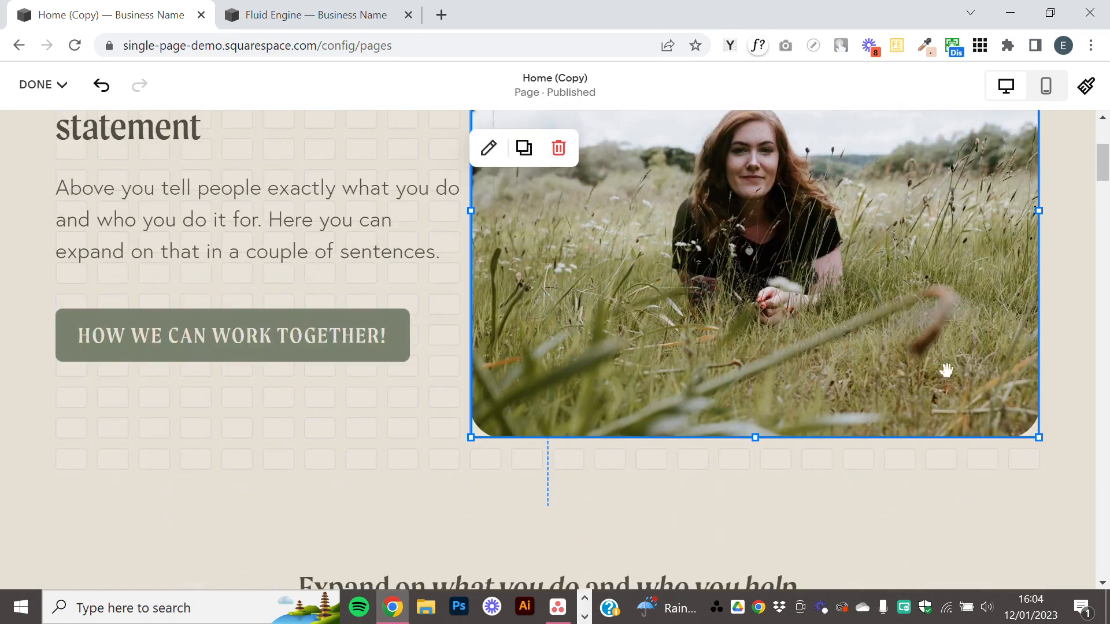
{"action": "left_click", "coordinate": [322, 399]}
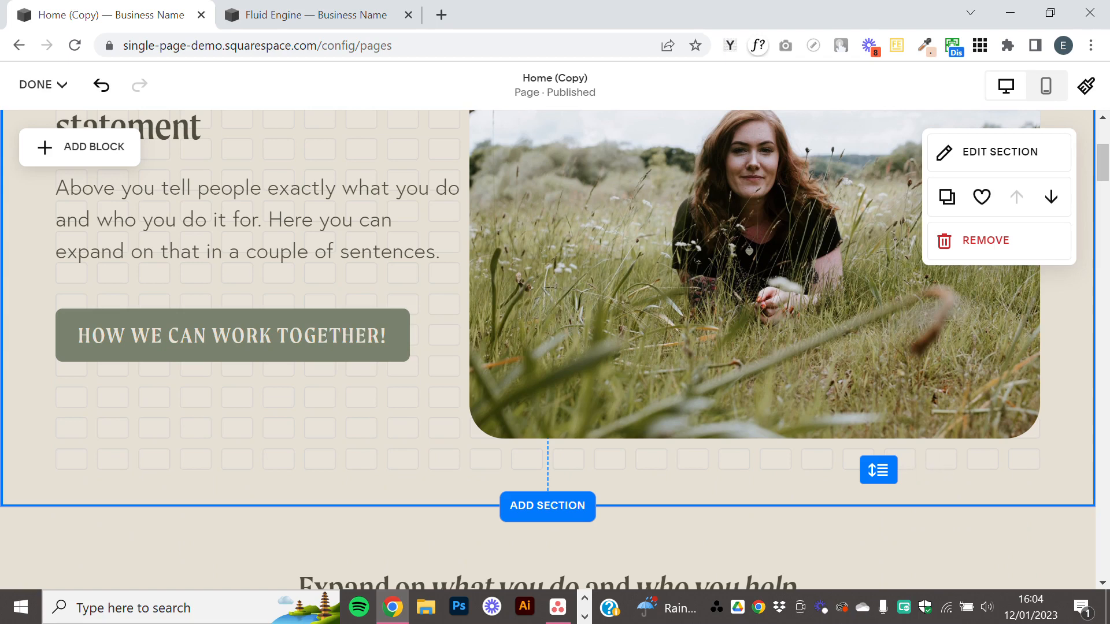
{"action": "left_click_drag", "start_coordinate": [880, 470], "coordinate": [876, 376]}
{"action": "left_click", "coordinate": [778, 399]}
{"action": "scroll", "coordinate": [780, 418], "scroll_direction": "up", "scroll_amount": 3}
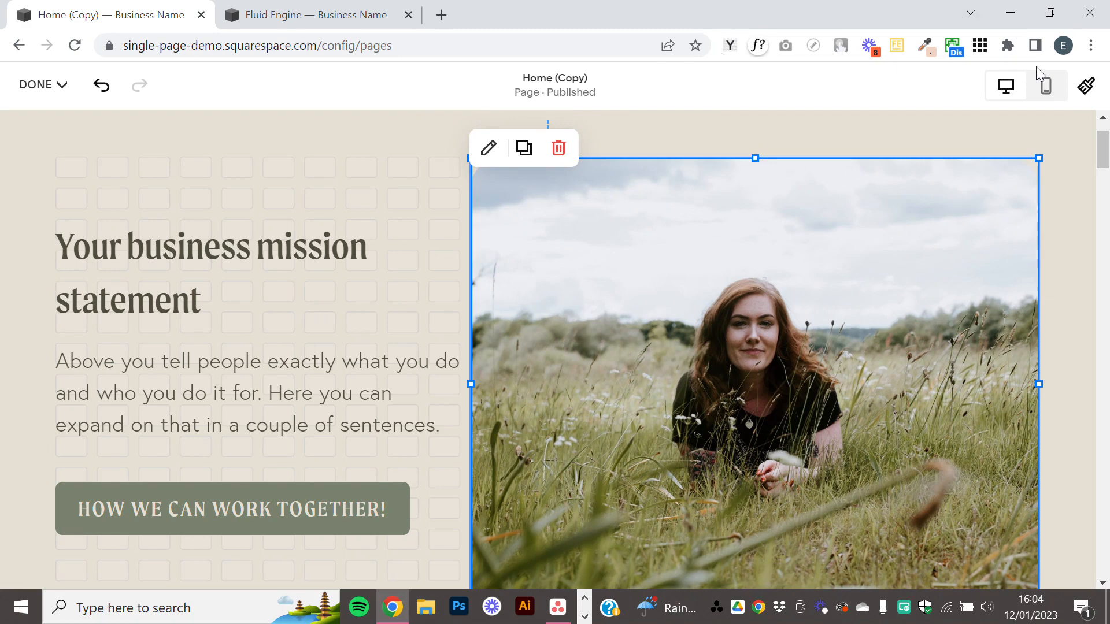
In the mobile view, widen the image to the full grid width and reduce its height.
{"action": "left_click", "coordinate": [1046, 88]}
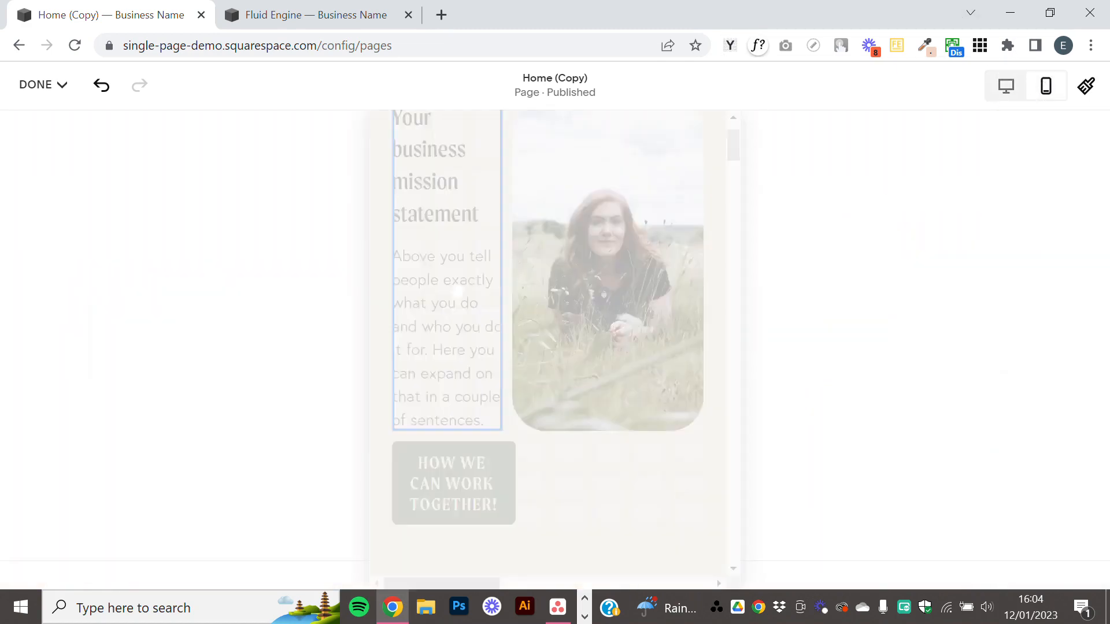
{"action": "scroll", "coordinate": [554, 315], "scroll_direction": "up", "scroll_amount": 1}
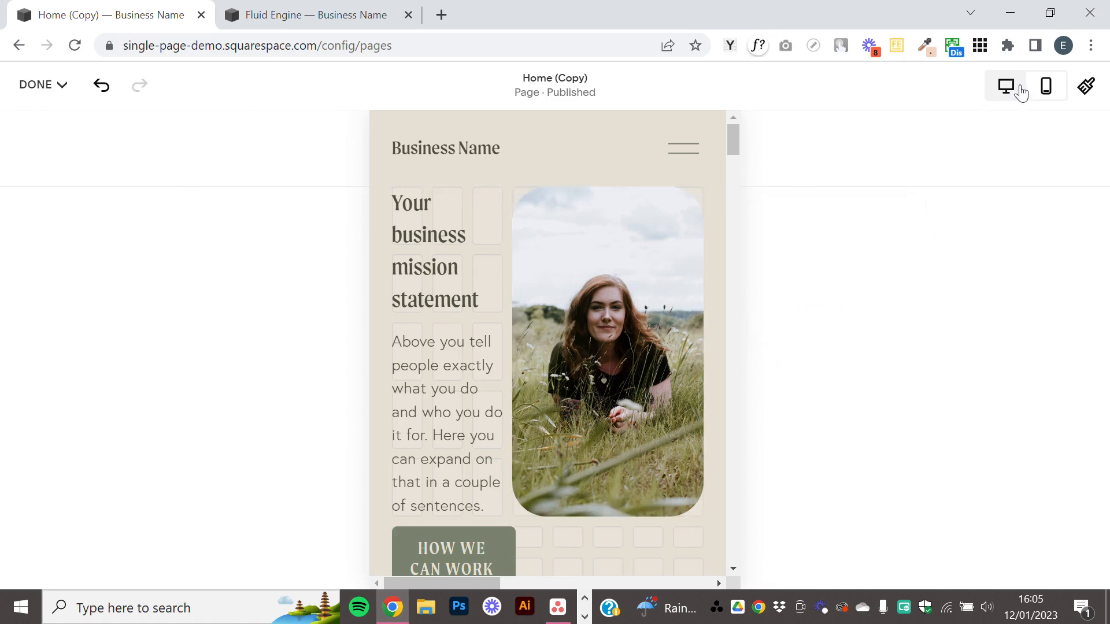
{"action": "scroll", "coordinate": [532, 376], "scroll_direction": "down", "scroll_amount": 2}
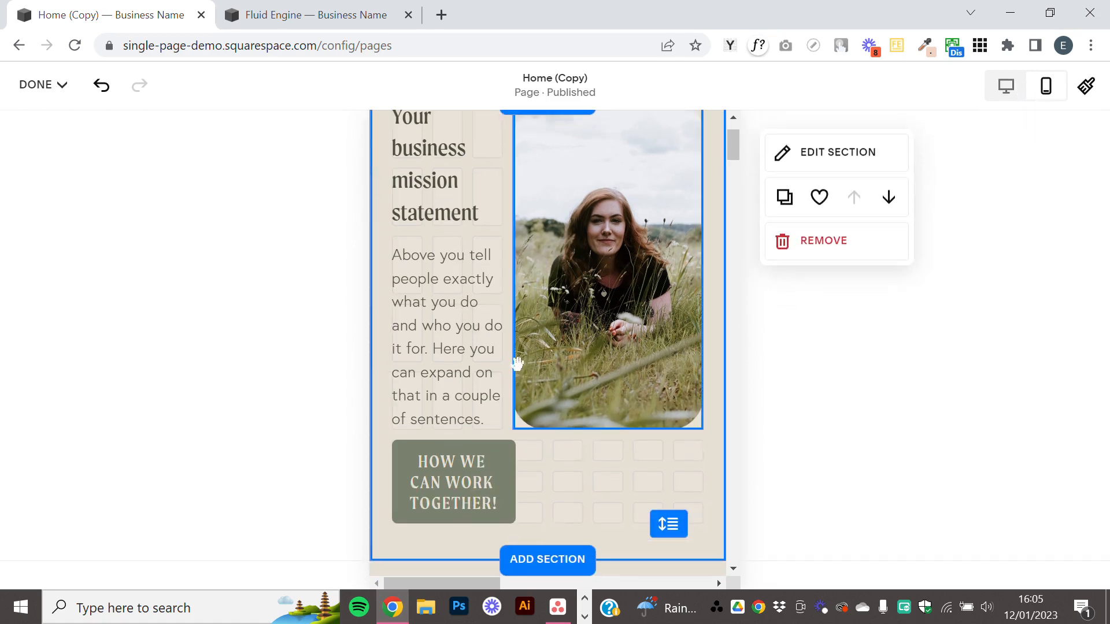
{"action": "scroll", "coordinate": [617, 425], "scroll_direction": "up", "scroll_amount": 2}
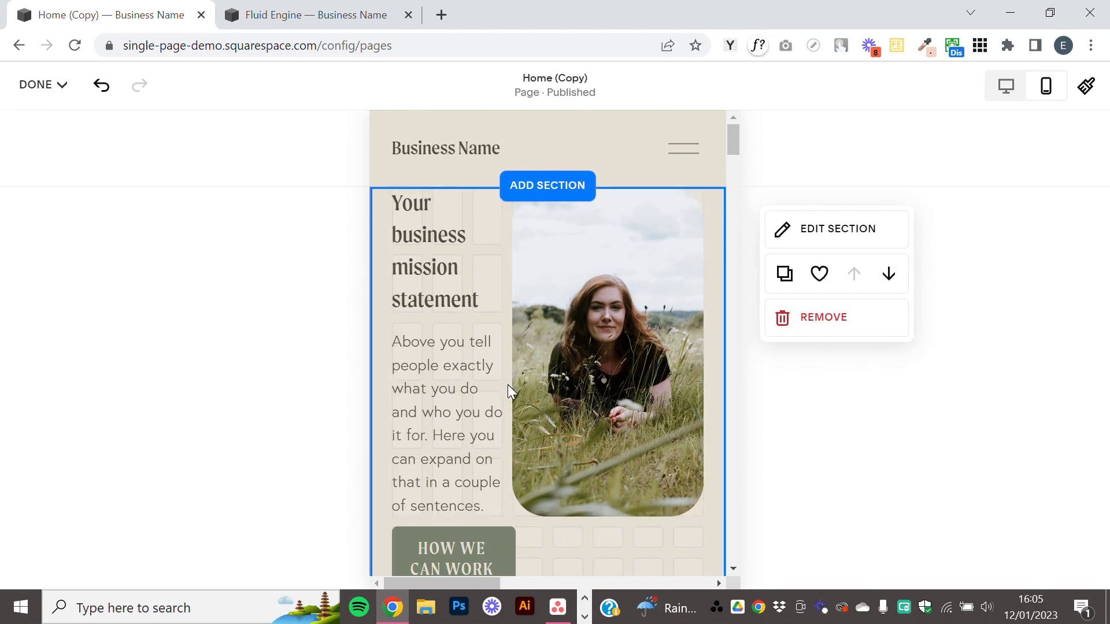
{"action": "left_click", "coordinate": [580, 351]}
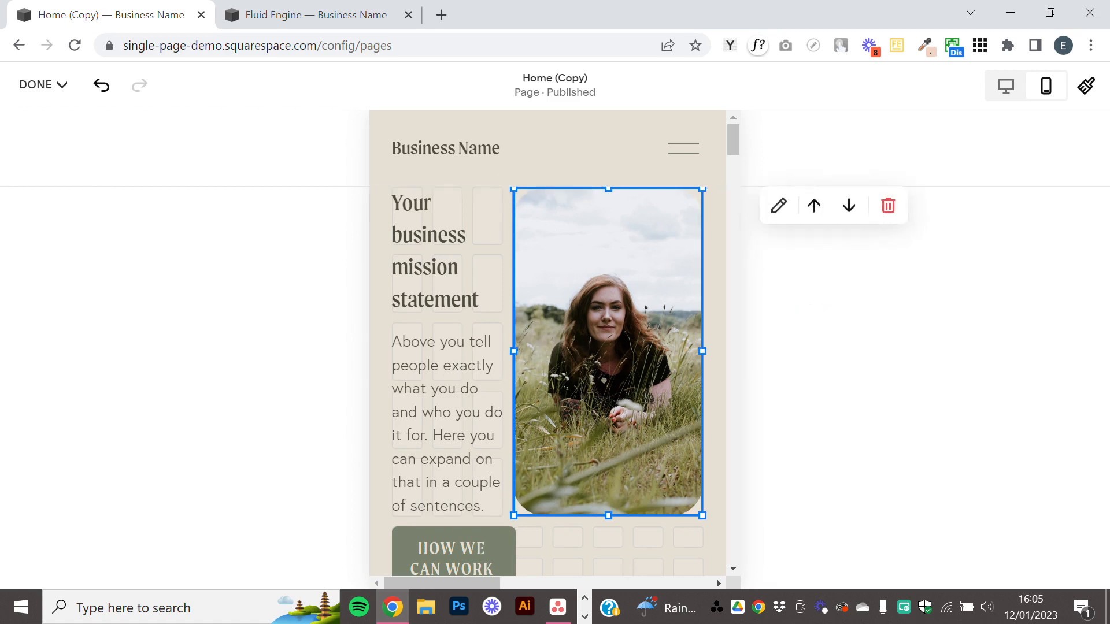
{"action": "left_click_drag", "start_coordinate": [513, 350], "coordinate": [393, 352]}
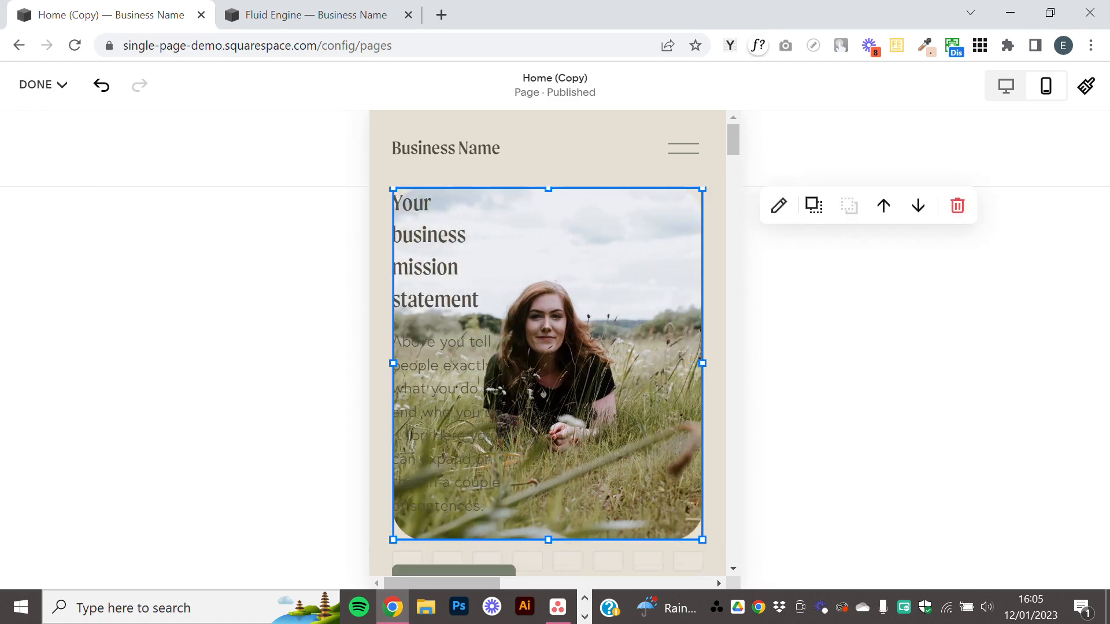
{"action": "left_click_drag", "start_coordinate": [548, 540], "coordinate": [568, 444]}
Move the mission statement text block directly below the image and widen it across the mobile section.
{"action": "scroll", "coordinate": [525, 314], "scroll_direction": "down", "scroll_amount": 3}
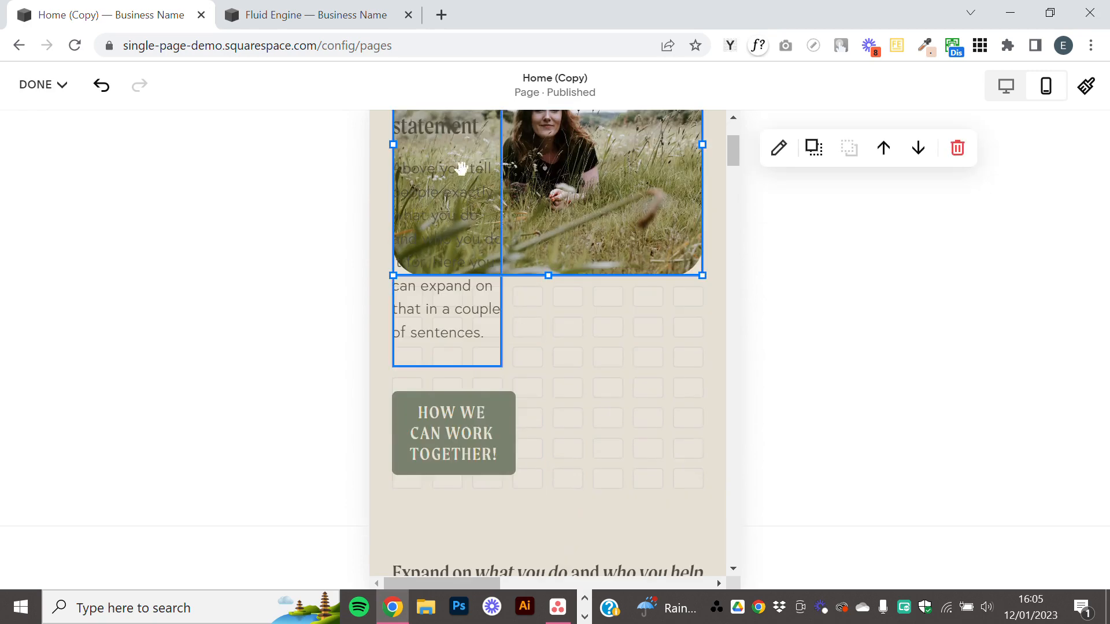
{"action": "left_click_drag", "start_coordinate": [461, 169], "coordinate": [469, 449]}
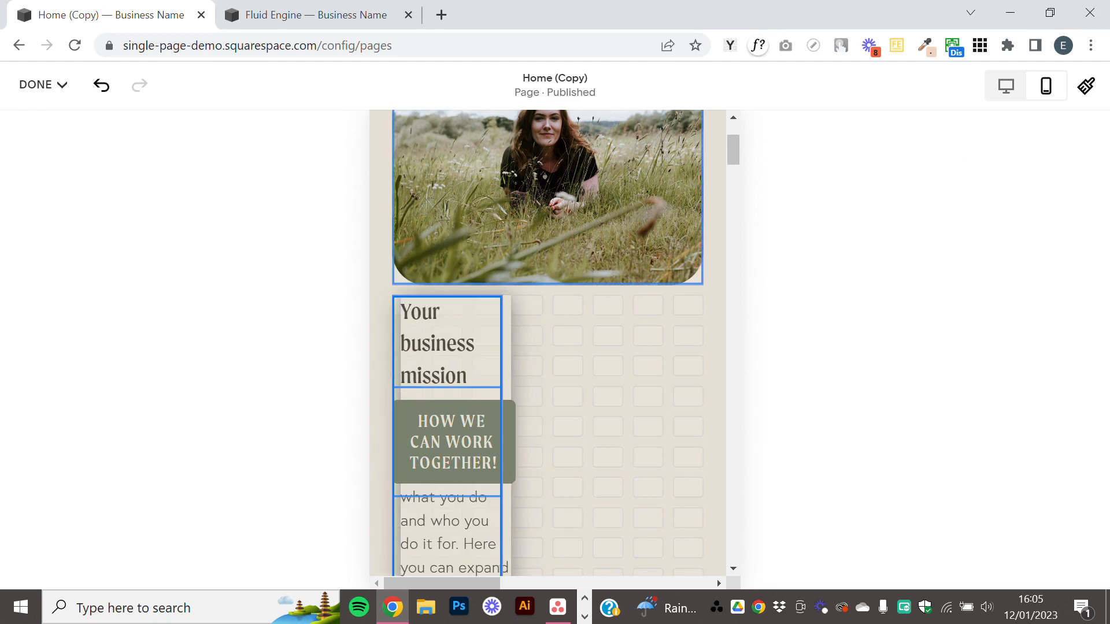
{"action": "scroll", "coordinate": [509, 404], "scroll_direction": "down", "scroll_amount": 3}
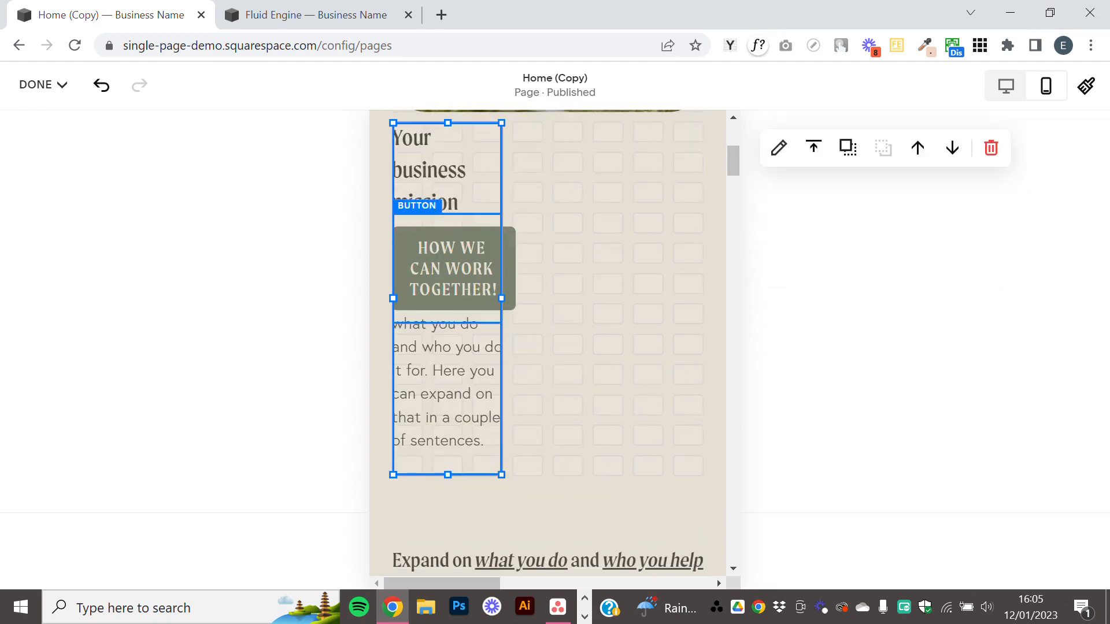
{"action": "left_click_drag", "start_coordinate": [501, 298], "coordinate": [680, 273]}
{"action": "left_click_drag", "start_coordinate": [489, 585], "coordinate": [462, 587]}
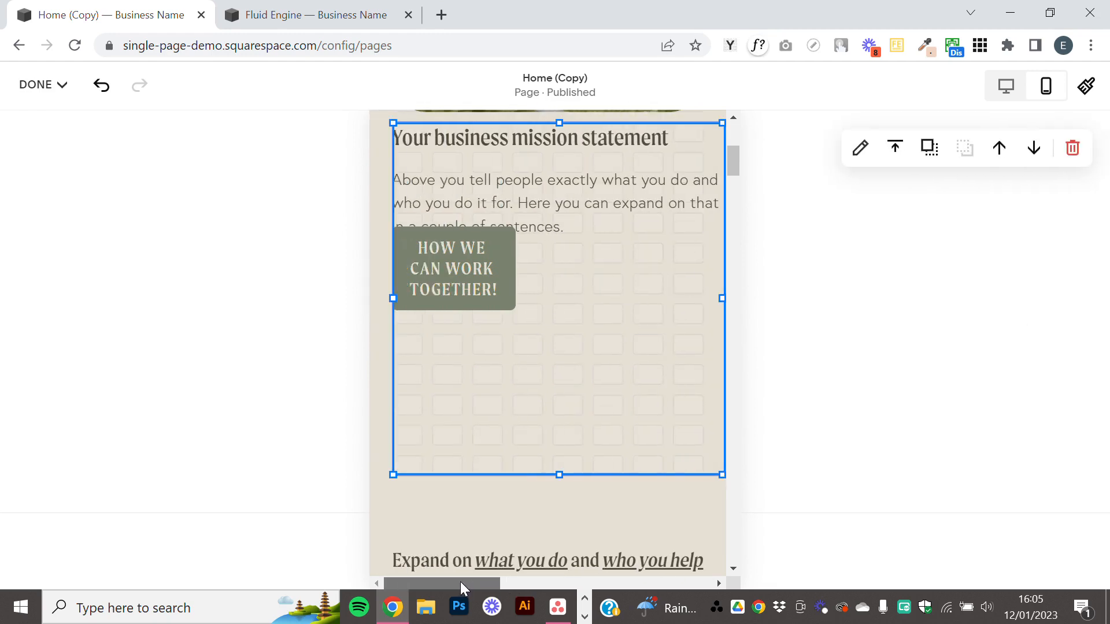
{"action": "left_click", "coordinate": [577, 396]}
{"action": "scroll", "coordinate": [599, 362], "scroll_direction": "up", "scroll_amount": 2}
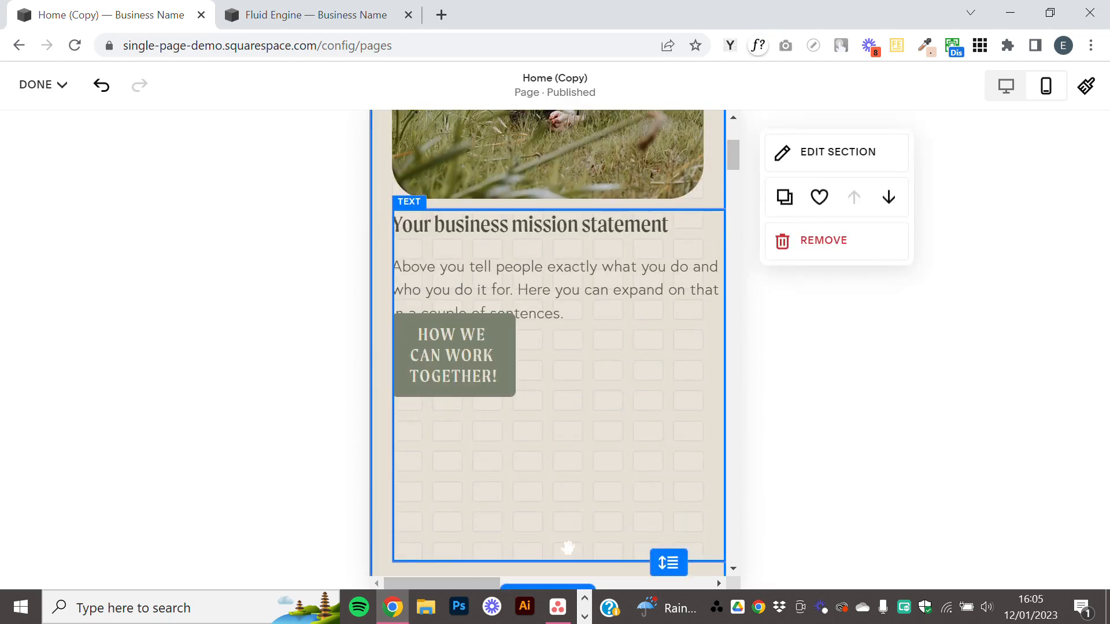
{"action": "left_click_drag", "start_coordinate": [480, 583], "coordinate": [424, 586]}
{"action": "left_click", "coordinate": [675, 315]}
{"action": "left_click", "coordinate": [677, 331]}
{"action": "scroll", "coordinate": [608, 158], "scroll_direction": "up", "scroll_amount": 4}
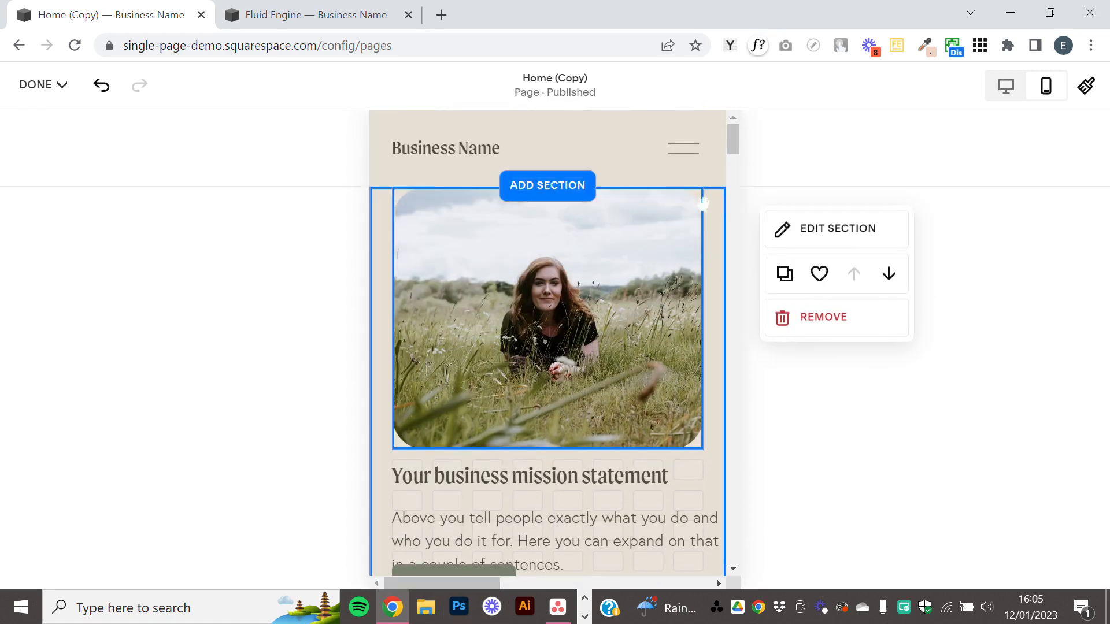
Return to the desktop view and save the page changes.
{"action": "left_click", "coordinate": [1007, 92]}
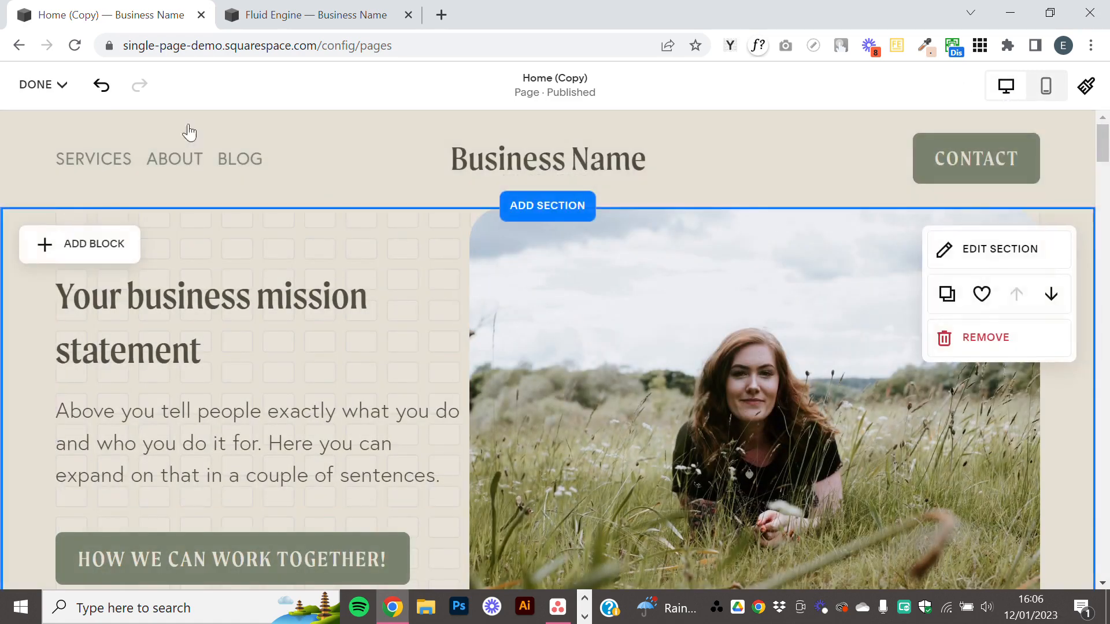
{"action": "left_click", "coordinate": [44, 85]}
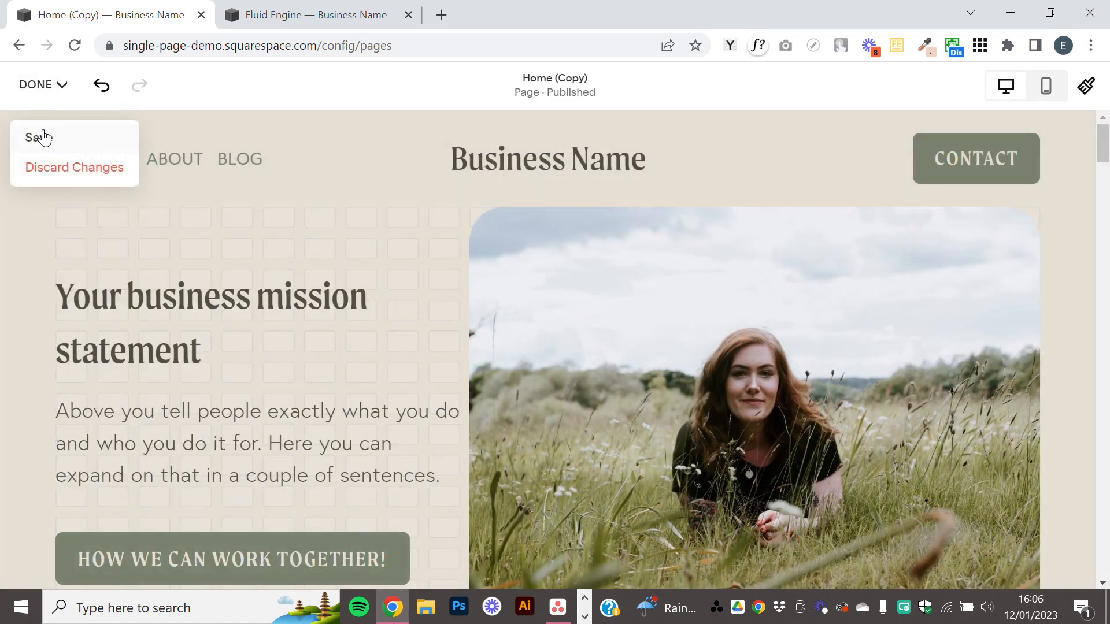
{"action": "left_click", "coordinate": [39, 135]}
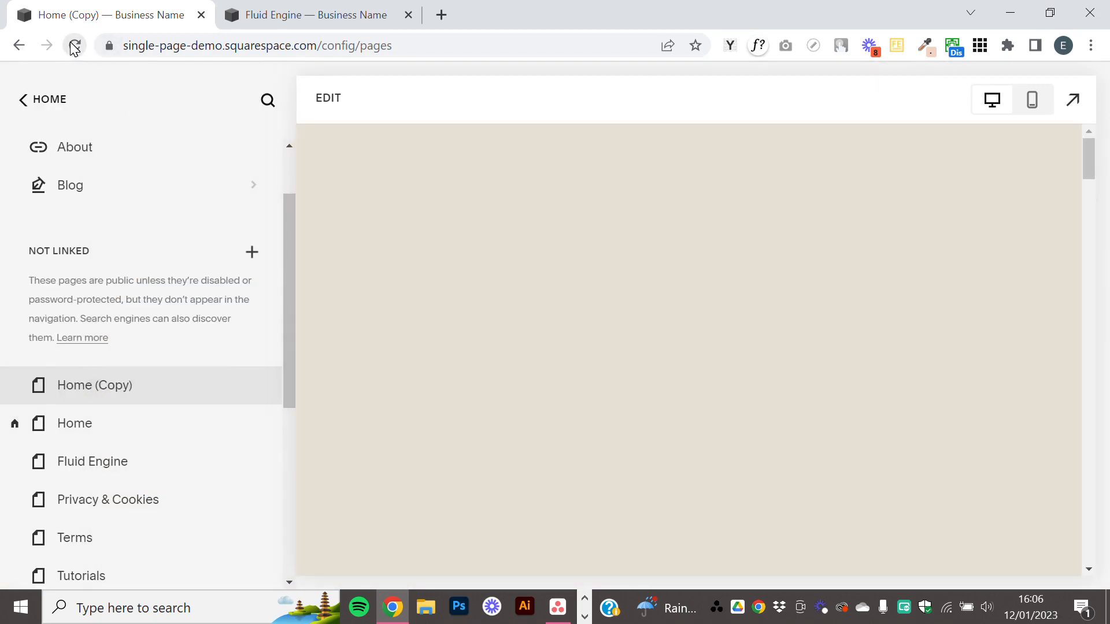
Reload the browser page and reopen Home (Copy) for editing in the mobile view.
{"action": "left_click", "coordinate": [75, 46]}
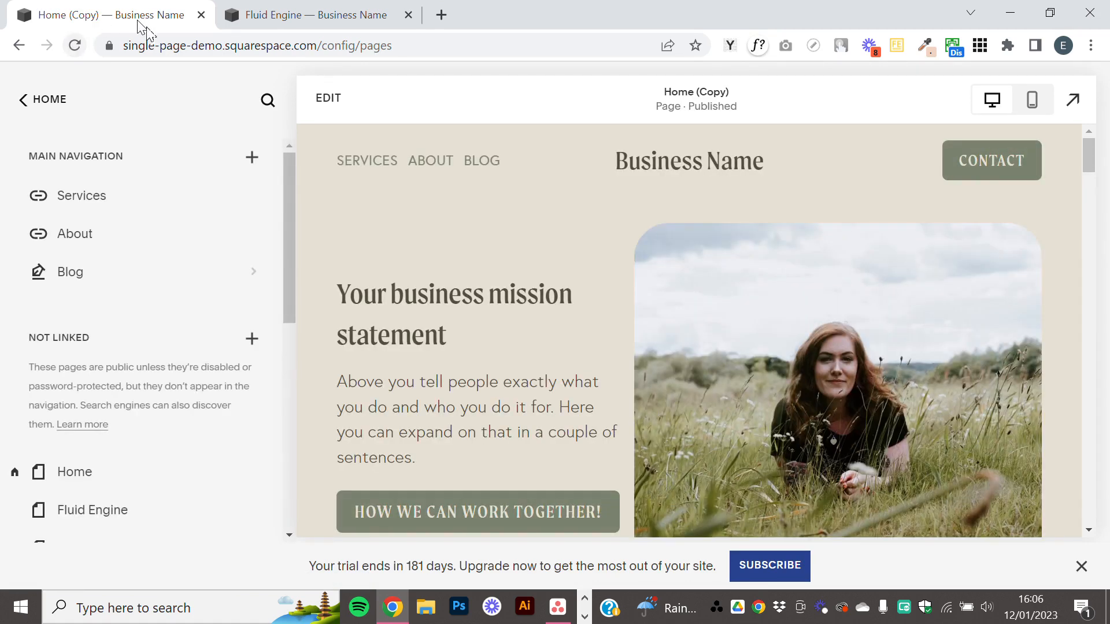
{"action": "left_click", "coordinate": [320, 105]}
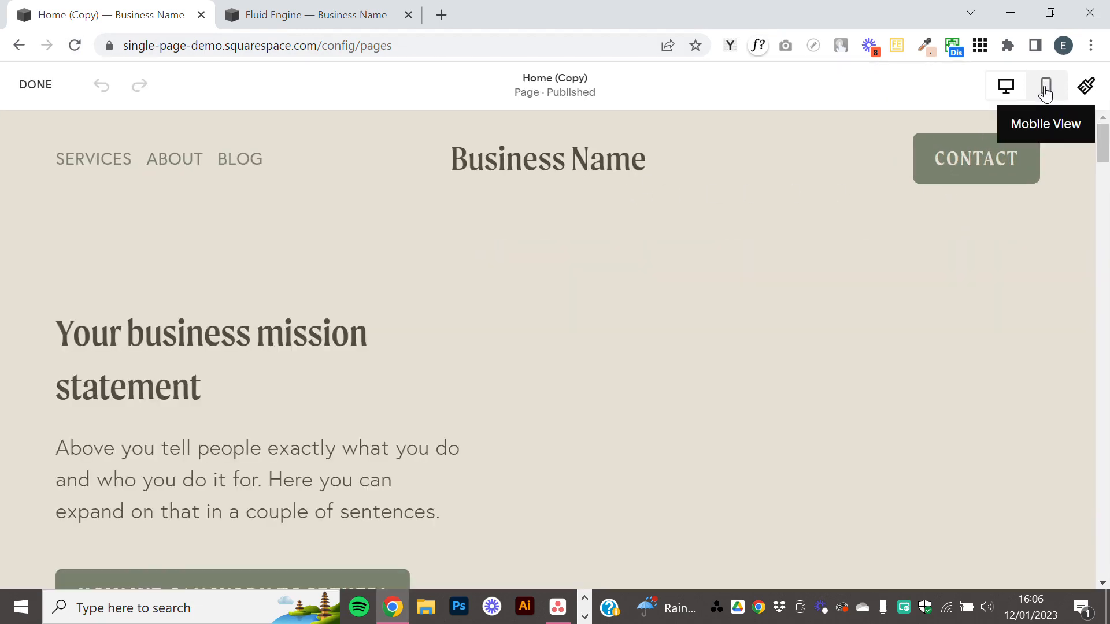
{"action": "left_click", "coordinate": [1044, 86]}
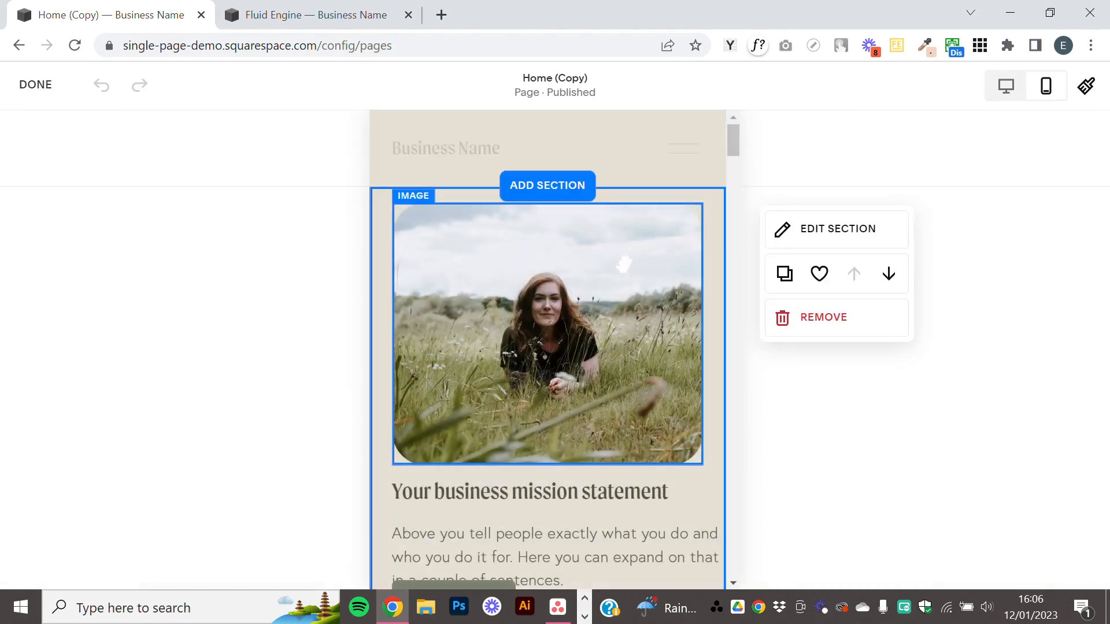
Narrow the mobile text block to the image's width and shorten it to end just below the paragraph.
{"action": "scroll", "coordinate": [616, 263], "scroll_direction": "down", "scroll_amount": 4}
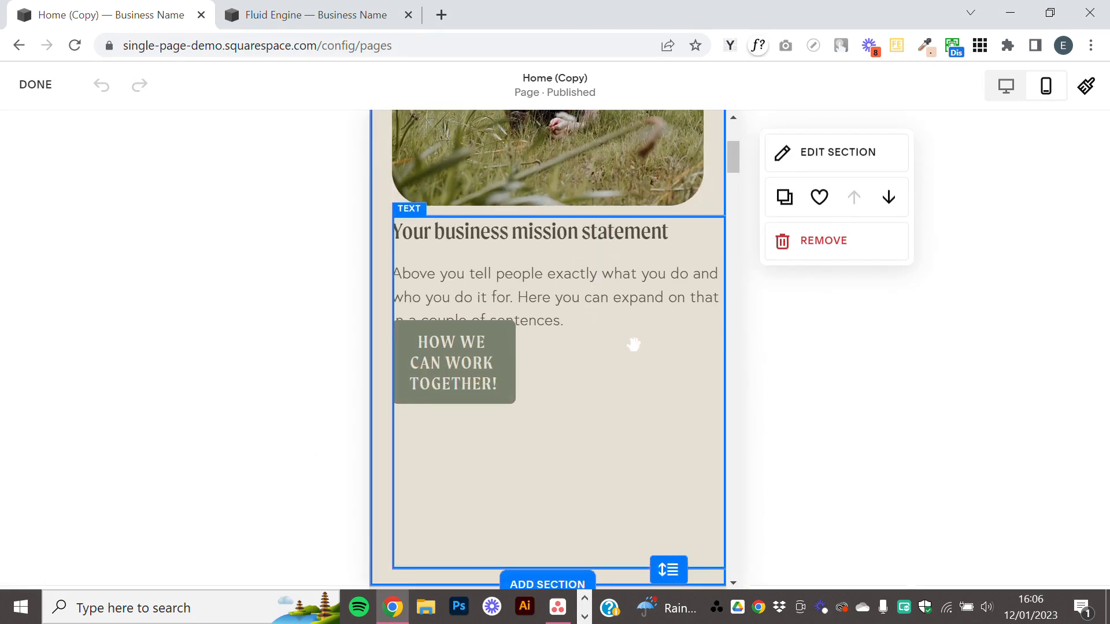
{"action": "left_click", "coordinate": [634, 345]}
{"action": "mouse_move", "coordinate": [724, 393]}
{"action": "left_mouse_down"}
{"action": "mouse_move", "coordinate": [656, 392]}
{"action": "mouse_move", "coordinate": [702, 392]}
{"action": "left_mouse_up"}
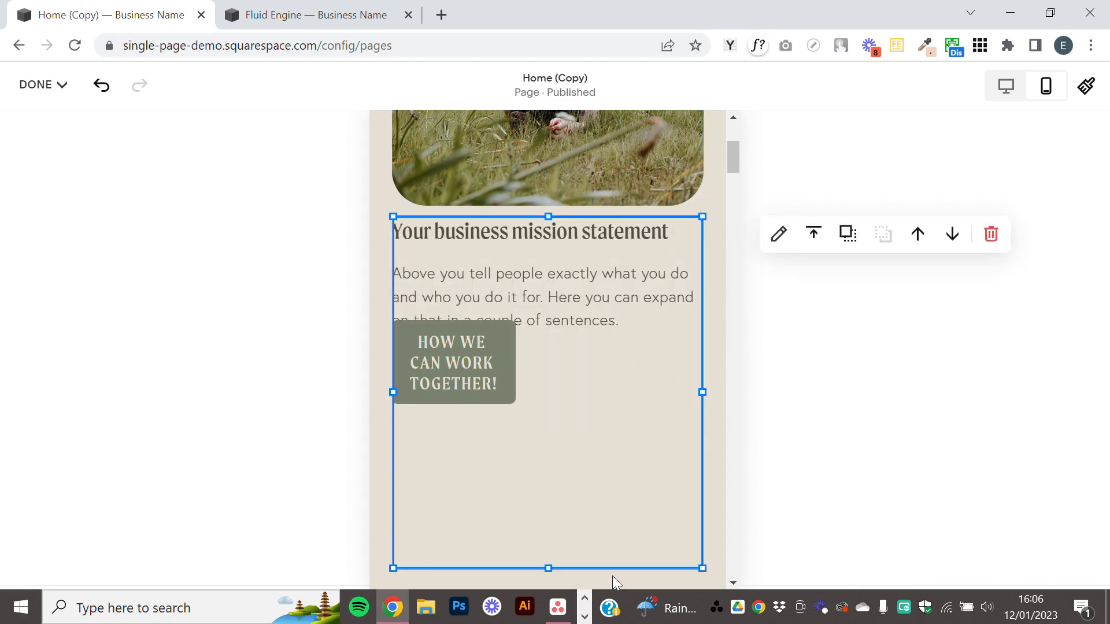
{"action": "left_click_drag", "start_coordinate": [548, 568], "coordinate": [548, 355]}
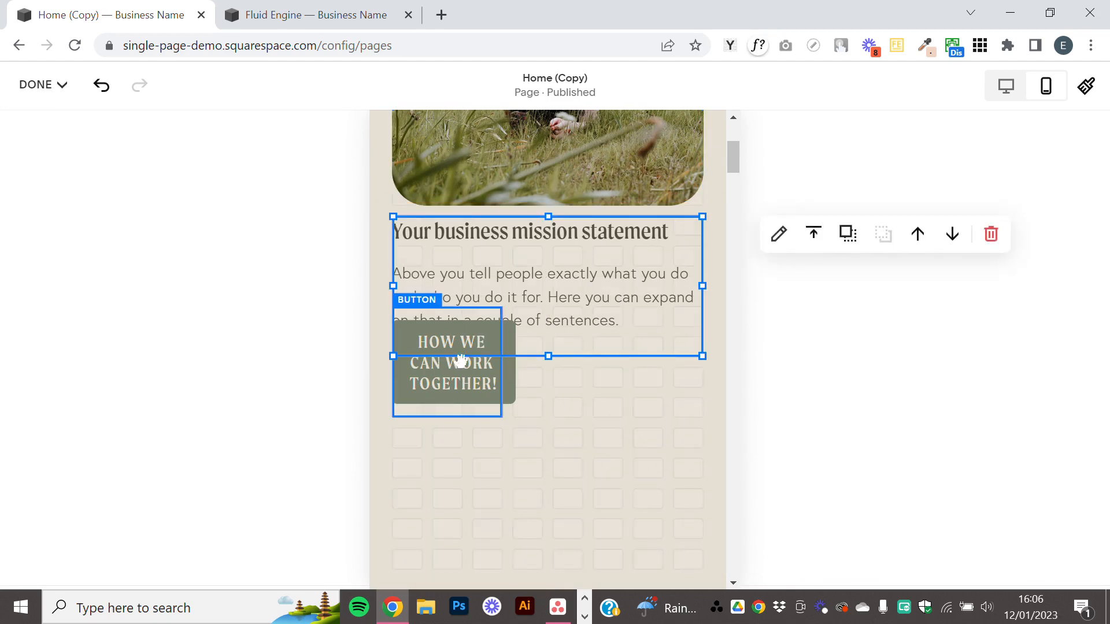
Place the button block below the mobile mission statement, match it to the text block's width, and centre the button horizontally.
{"action": "left_click_drag", "start_coordinate": [469, 367], "coordinate": [702, 423]}
{"action": "left_click_drag", "start_coordinate": [547, 477], "coordinate": [547, 446]}
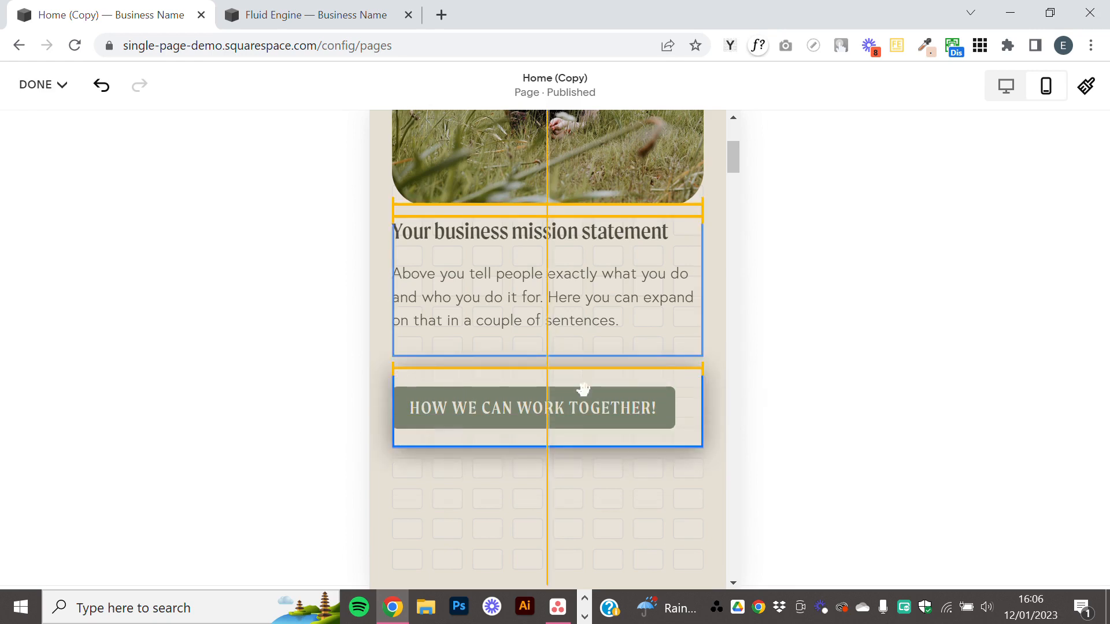
{"action": "left_click_drag", "start_coordinate": [583, 389], "coordinate": [584, 390]}
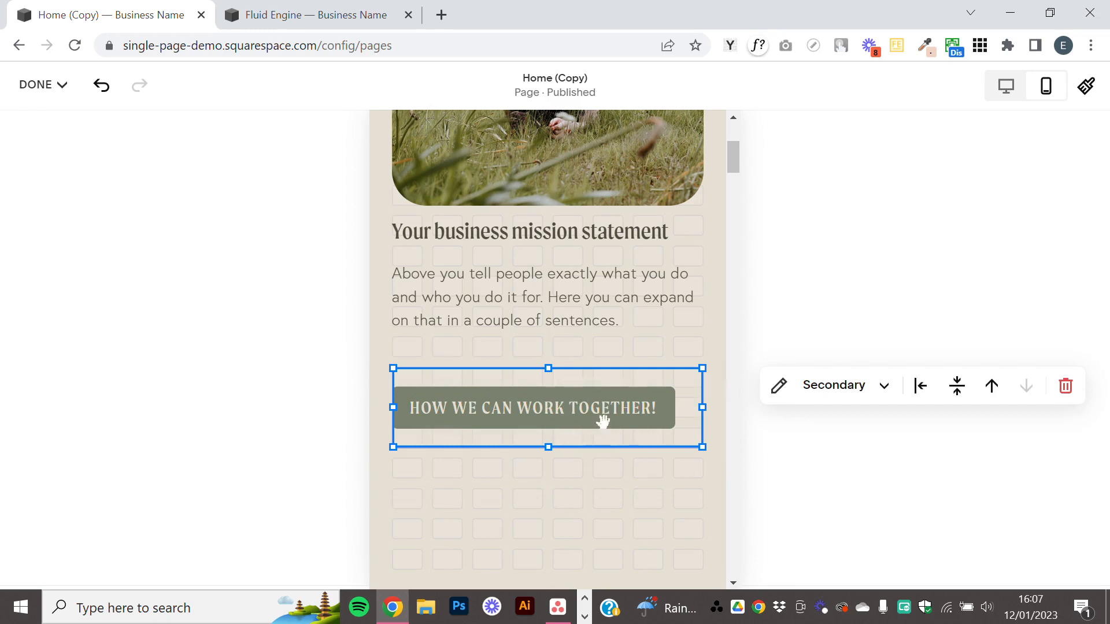
{"action": "left_click", "coordinate": [921, 389]}
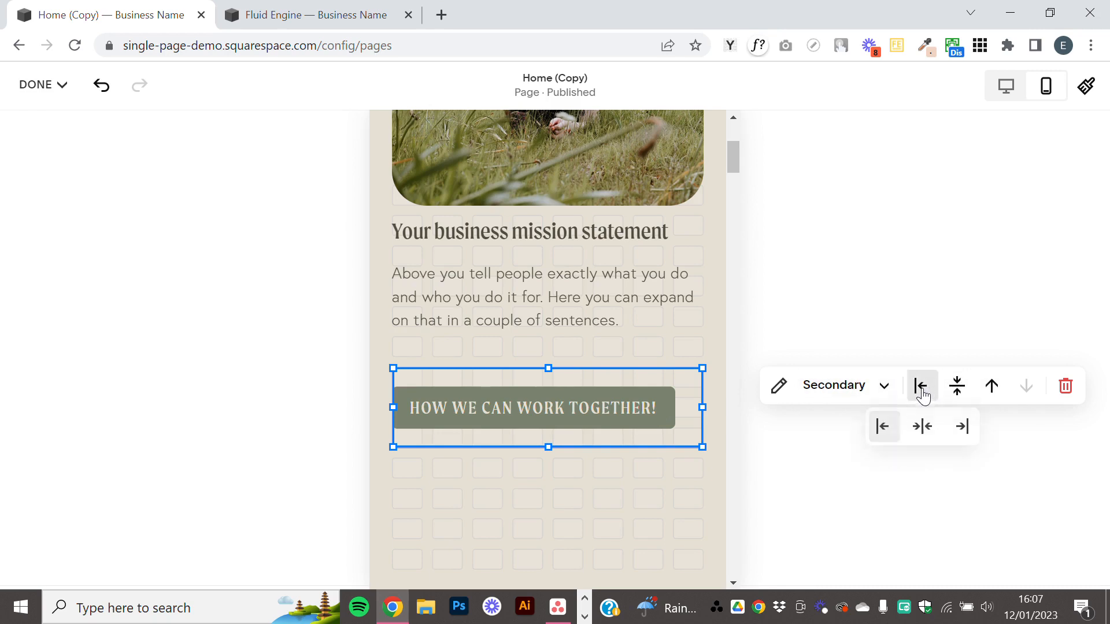
{"action": "left_click", "coordinate": [925, 433]}
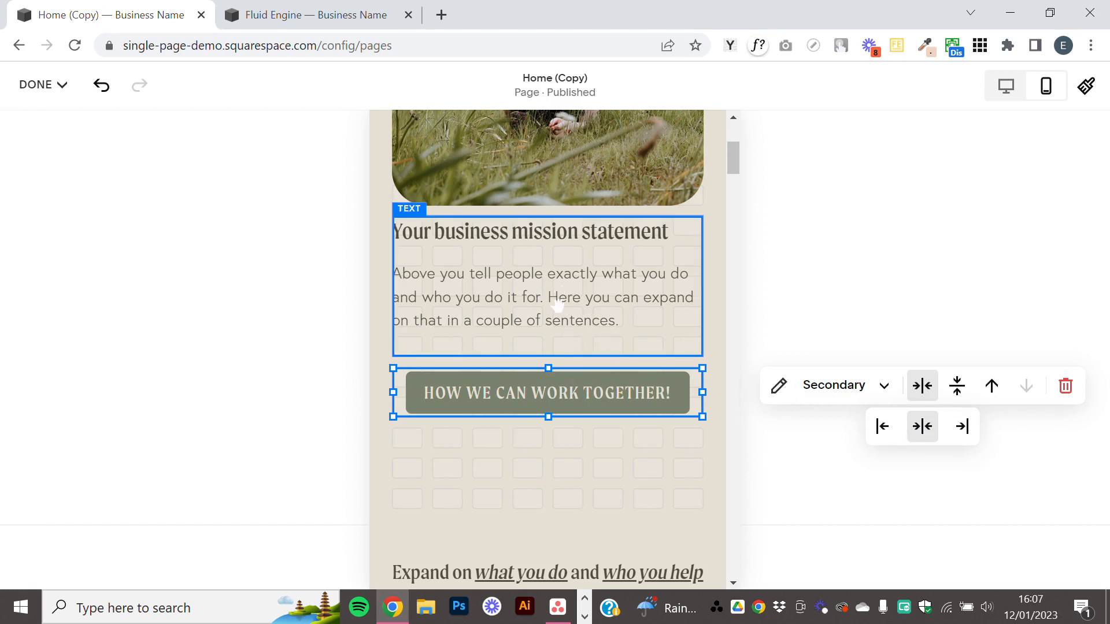
Shorten the mobile section so that only one empty grid row remains below the button.
{"action": "left_click", "coordinate": [596, 486]}
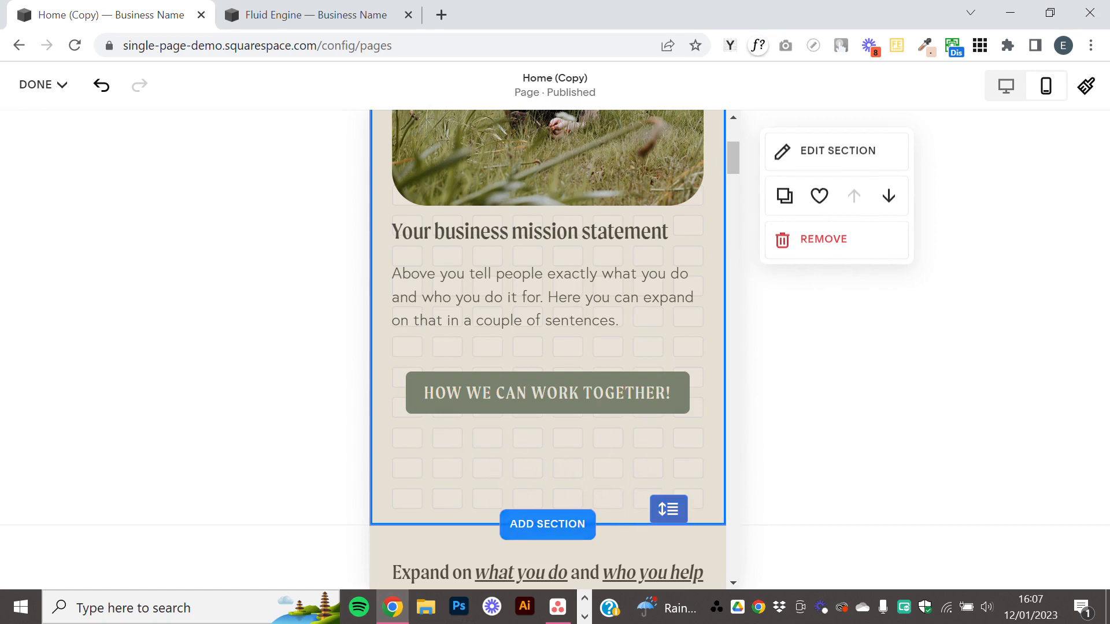
{"action": "left_click_drag", "start_coordinate": [669, 509], "coordinate": [702, 442]}
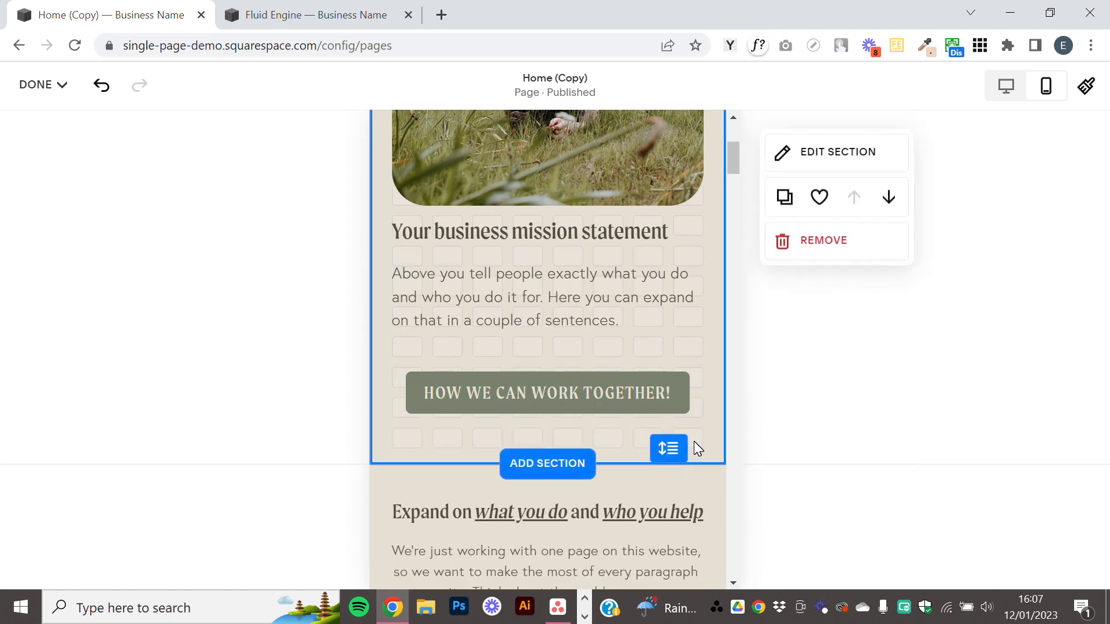
{"action": "scroll", "coordinate": [636, 380], "scroll_direction": "up", "scroll_amount": 5}
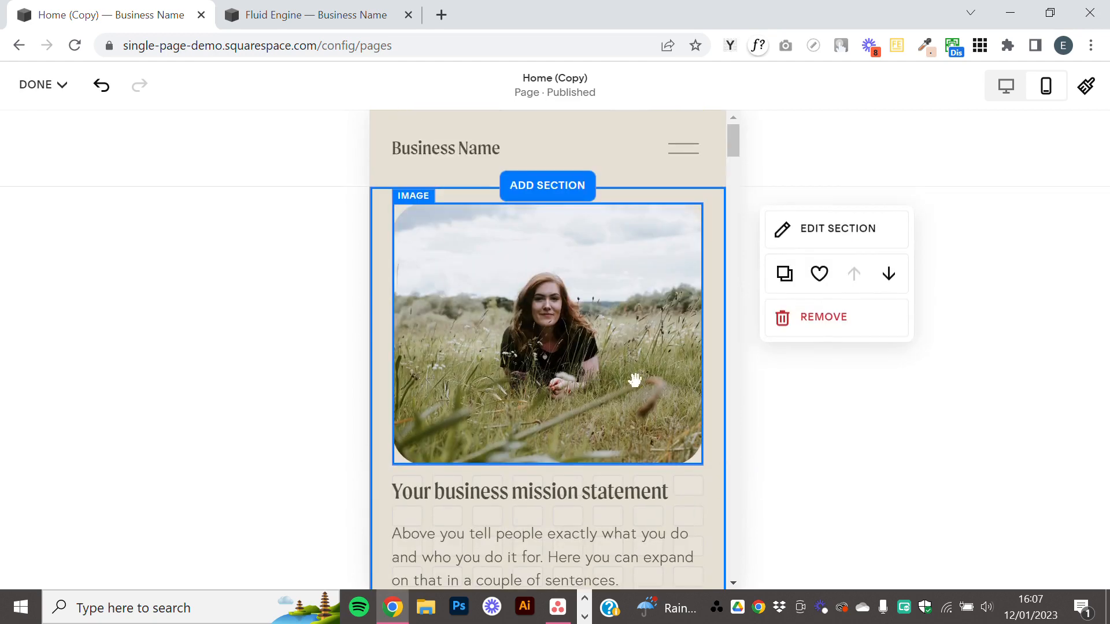
Switch to the desktop view to check the section's layout, and save the page.
{"action": "left_click", "coordinate": [1007, 88]}
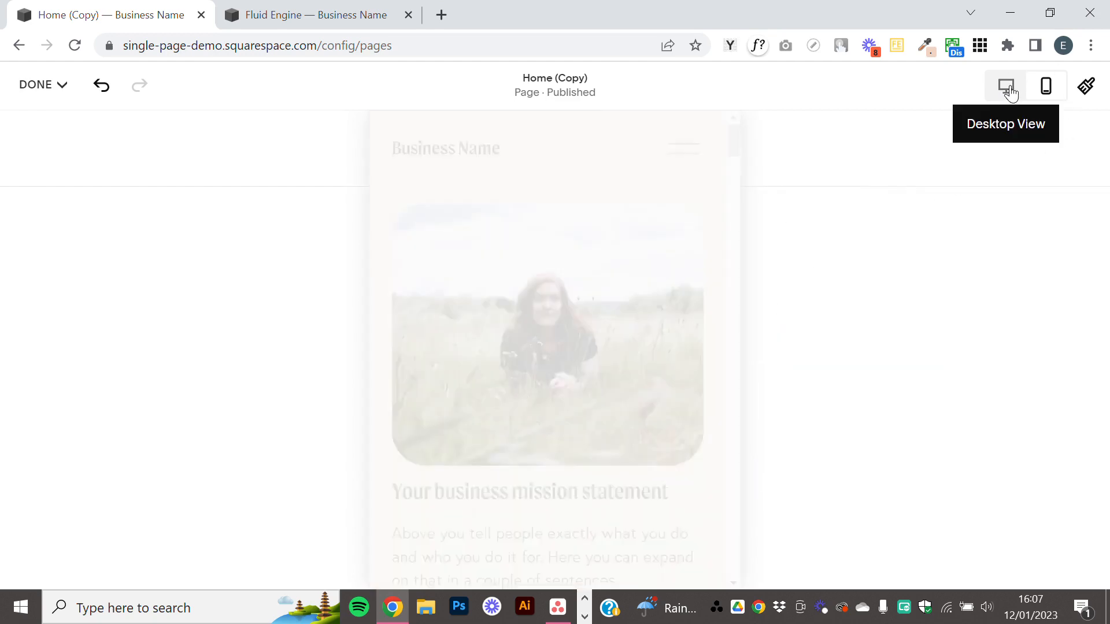
{"action": "scroll", "coordinate": [437, 416], "scroll_direction": "down", "scroll_amount": 5}
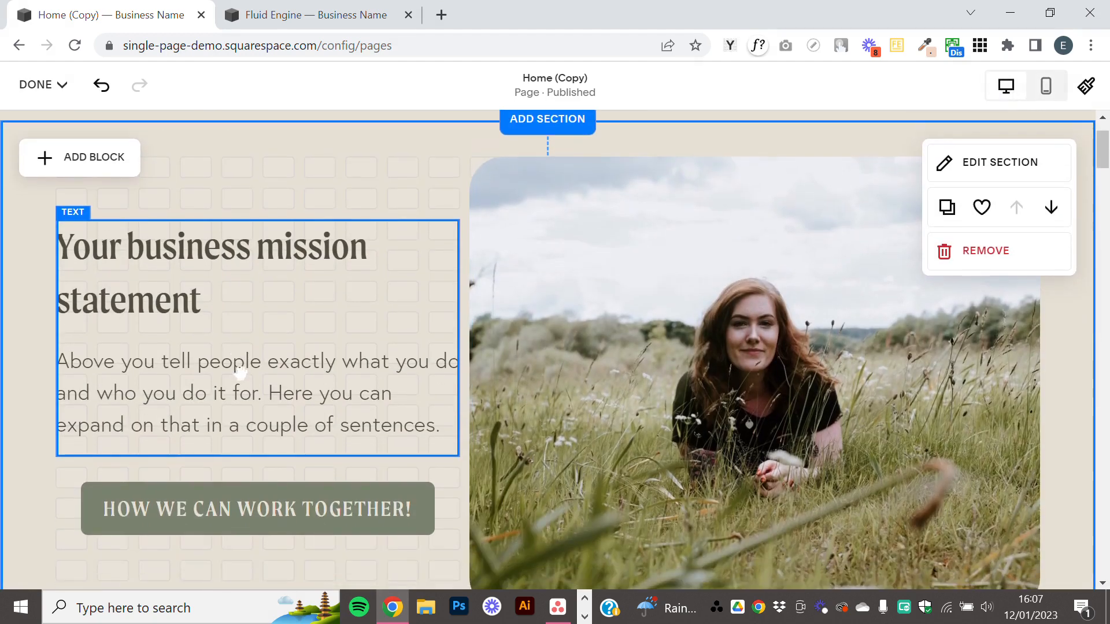
{"action": "scroll", "coordinate": [436, 412], "scroll_direction": "up", "scroll_amount": 5}
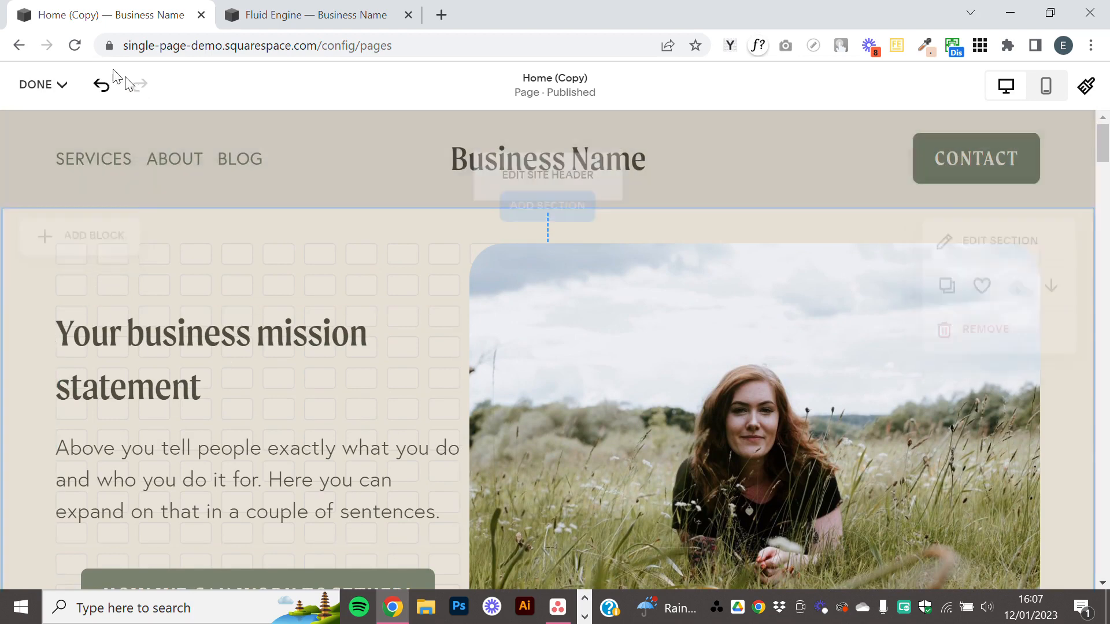
{"action": "left_click", "coordinate": [58, 85]}
{"action": "left_click", "coordinate": [41, 138]}
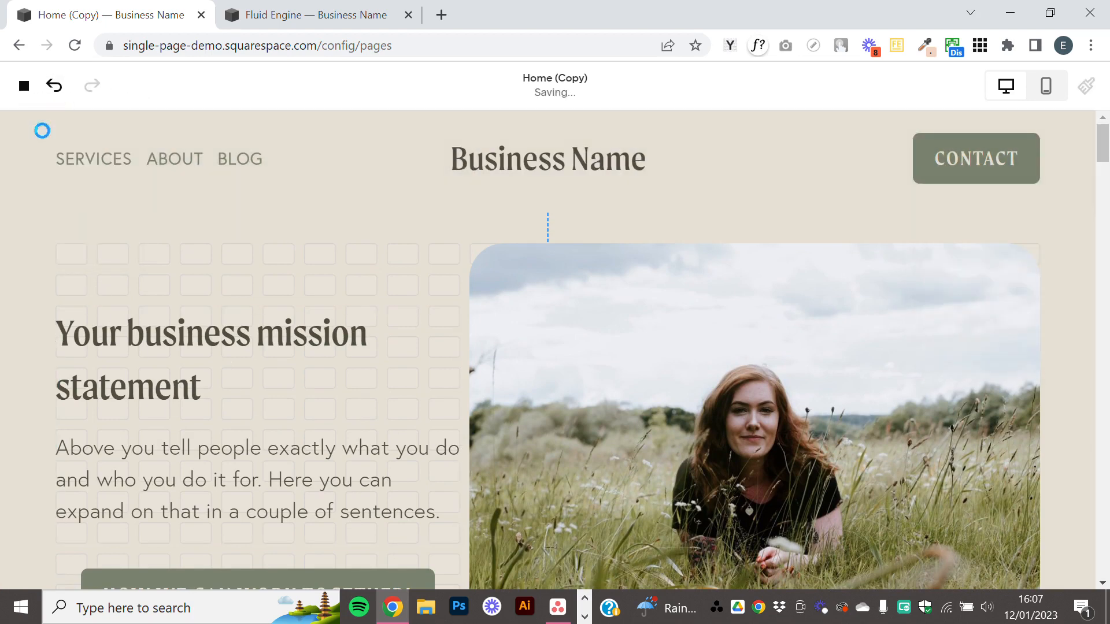